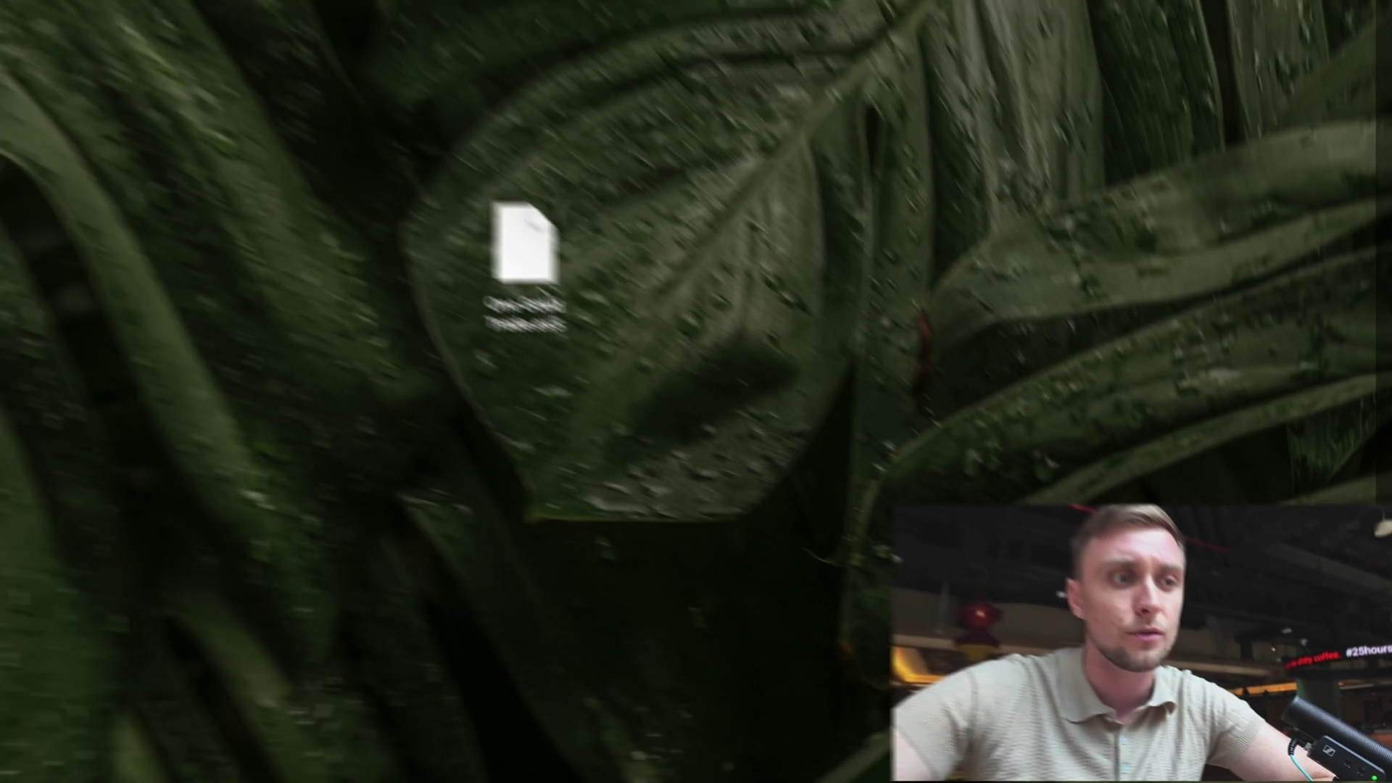
pyautogui.click(206, 138)
pyautogui.moveTo(684, 388); pyautogui.dragTo(691, 403)
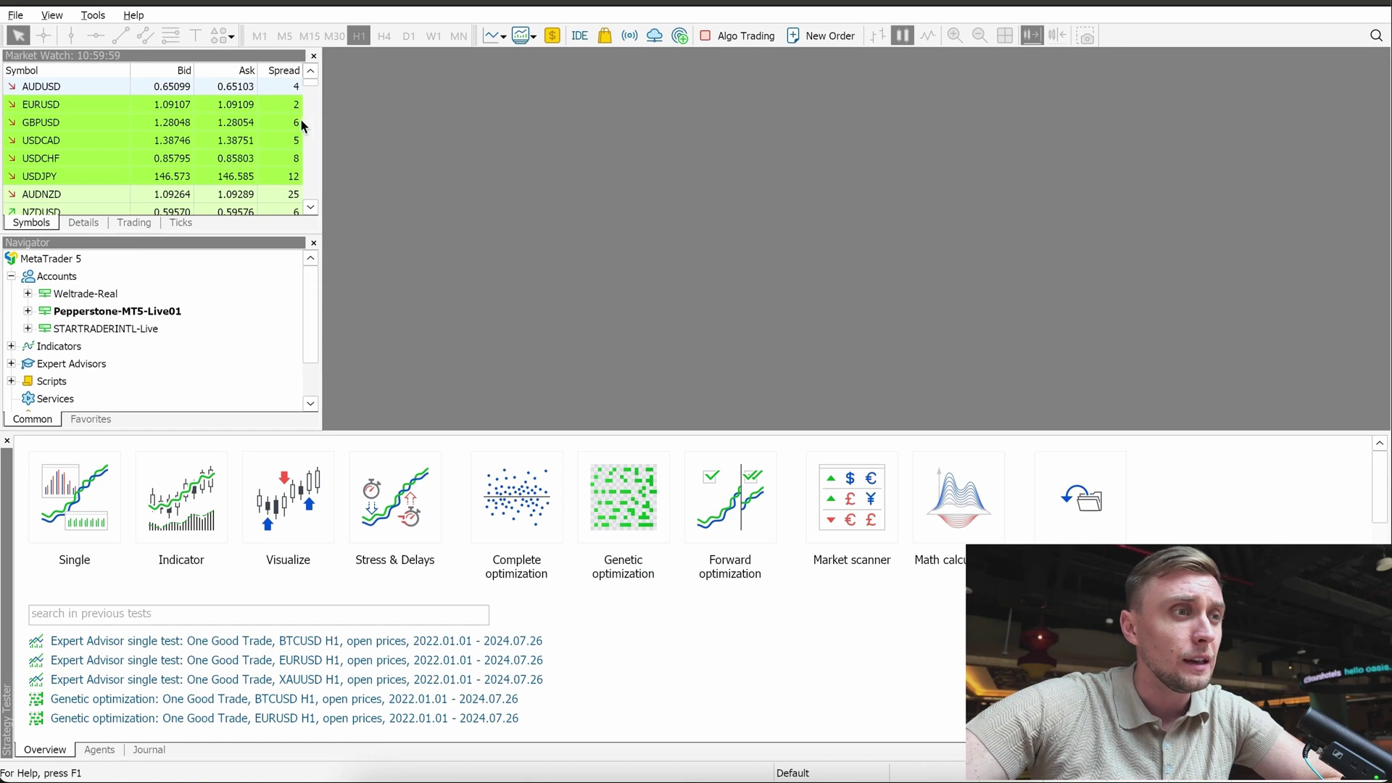
# Step: Open the terminal's data folder and browse to the MQL5 > Experts > Advisors folder
pyautogui.click(15, 16)
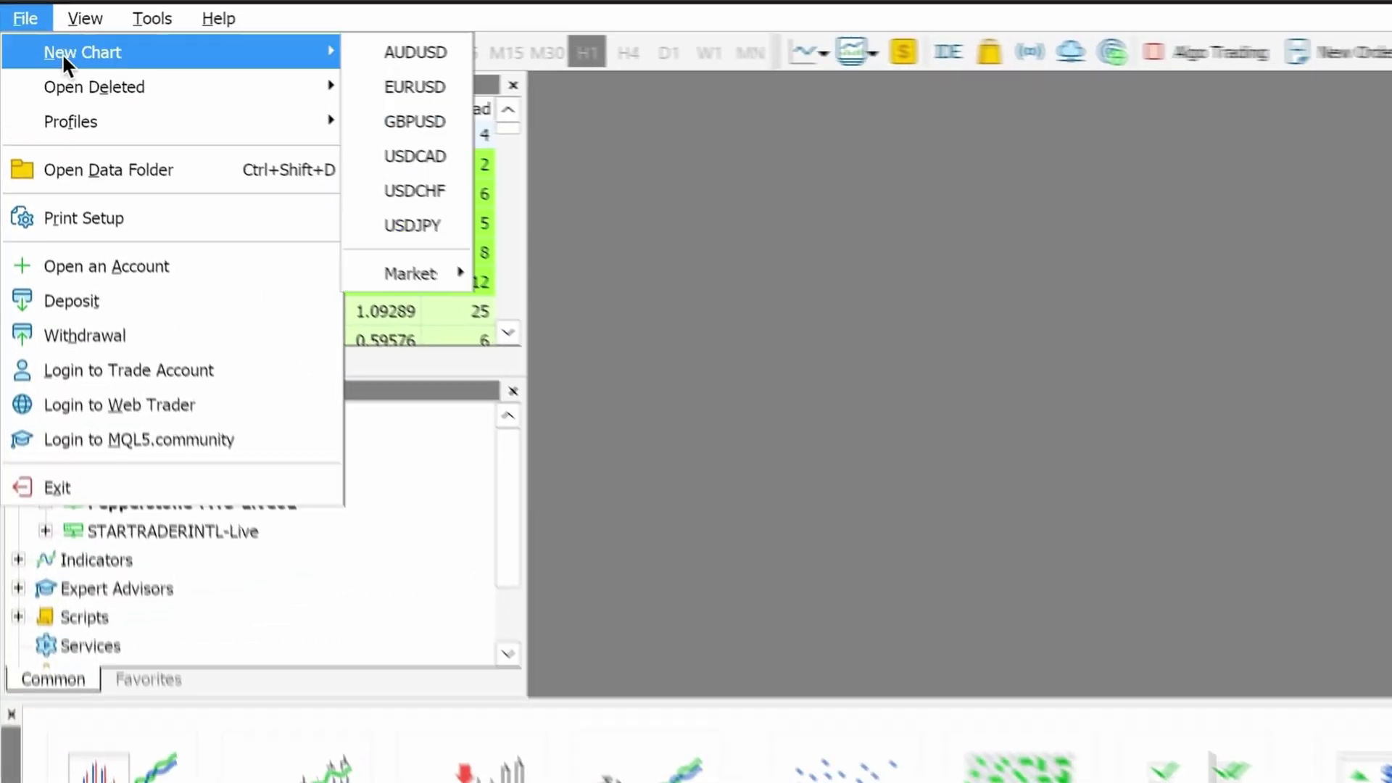
pyautogui.click(150, 180)
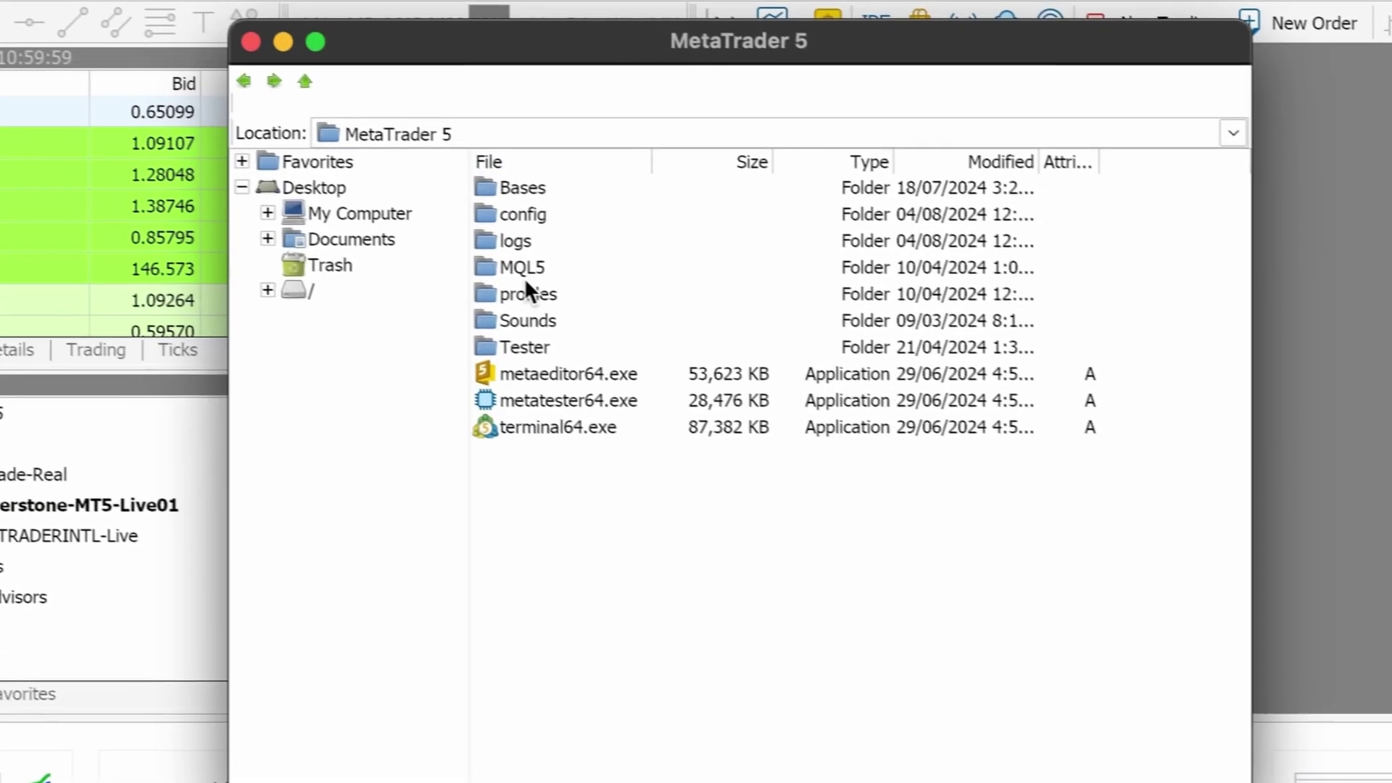
pyautogui.click(298, 207)
pyautogui.doubleClick(506, 267)
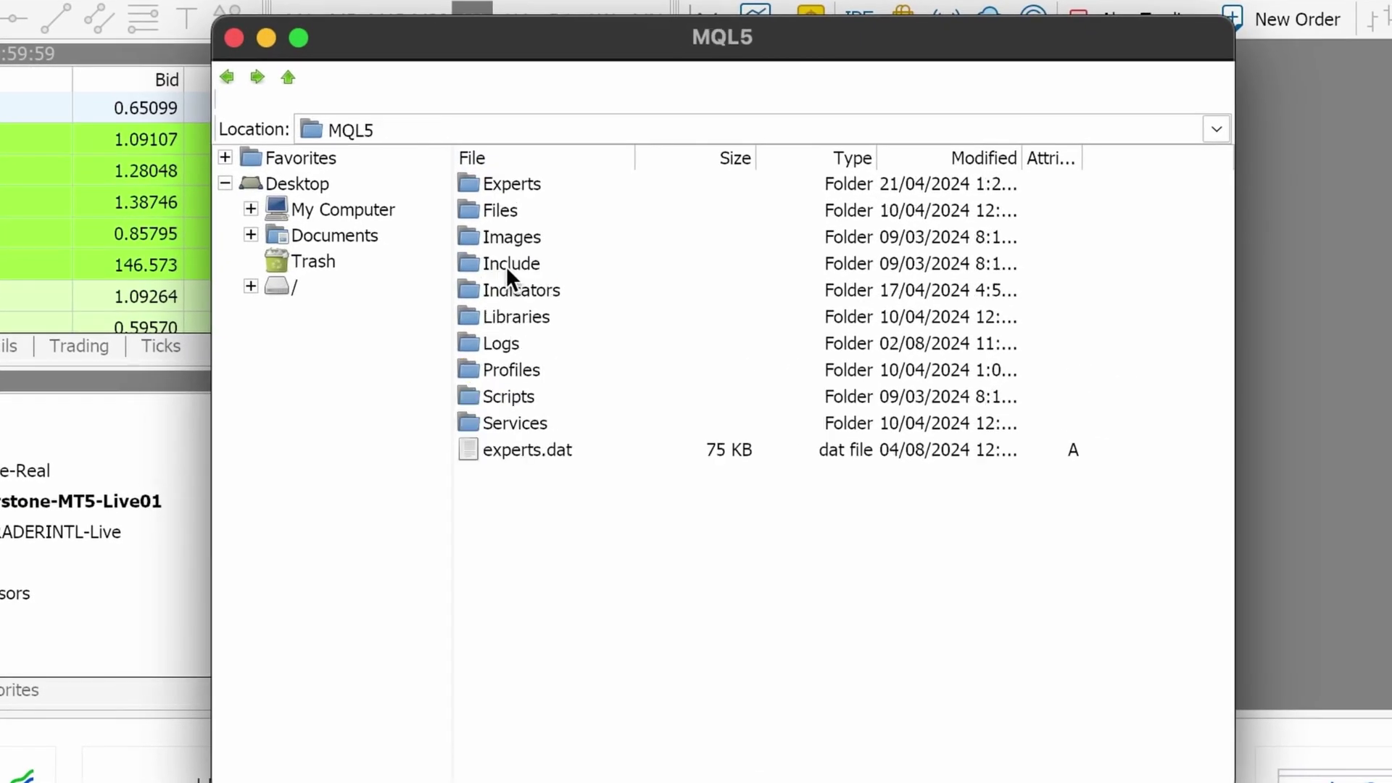
pyautogui.doubleClick(526, 184)
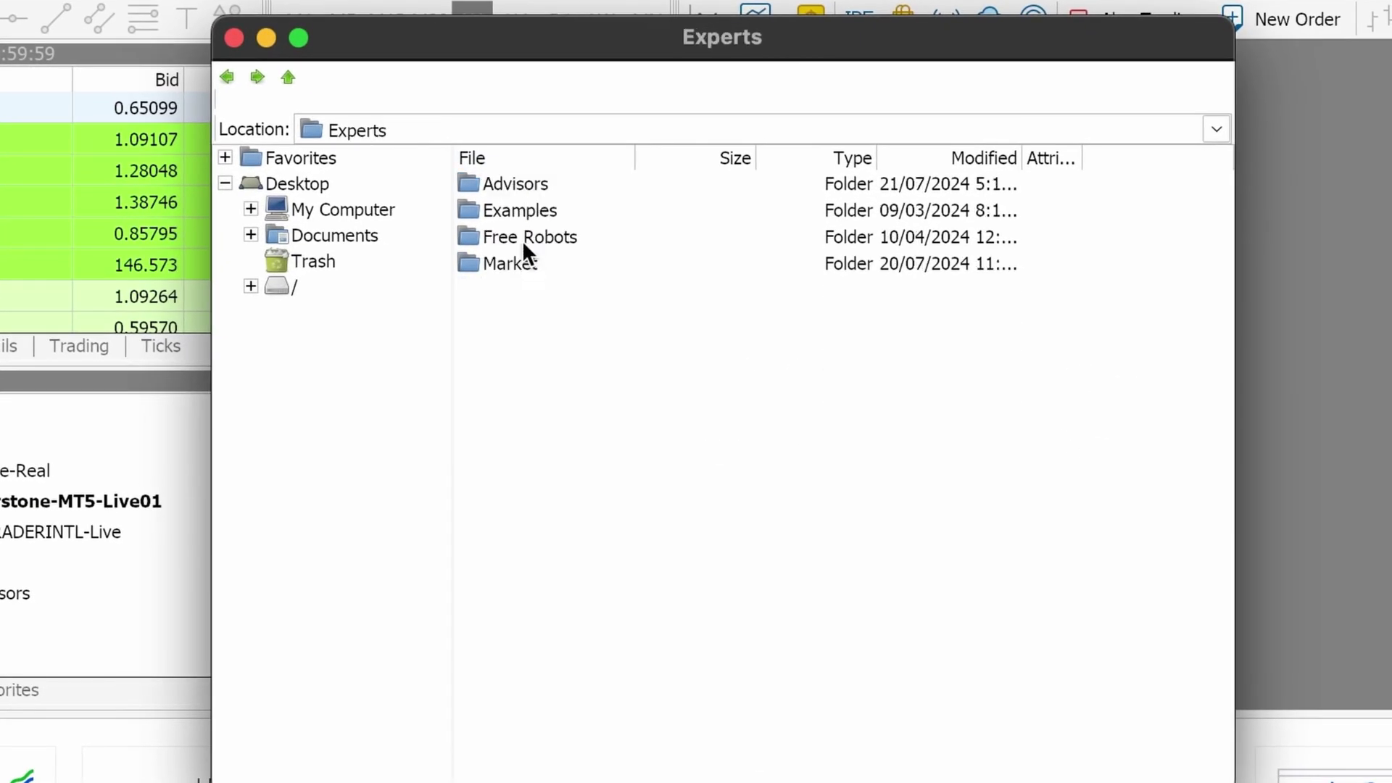
pyautogui.doubleClick(487, 190)
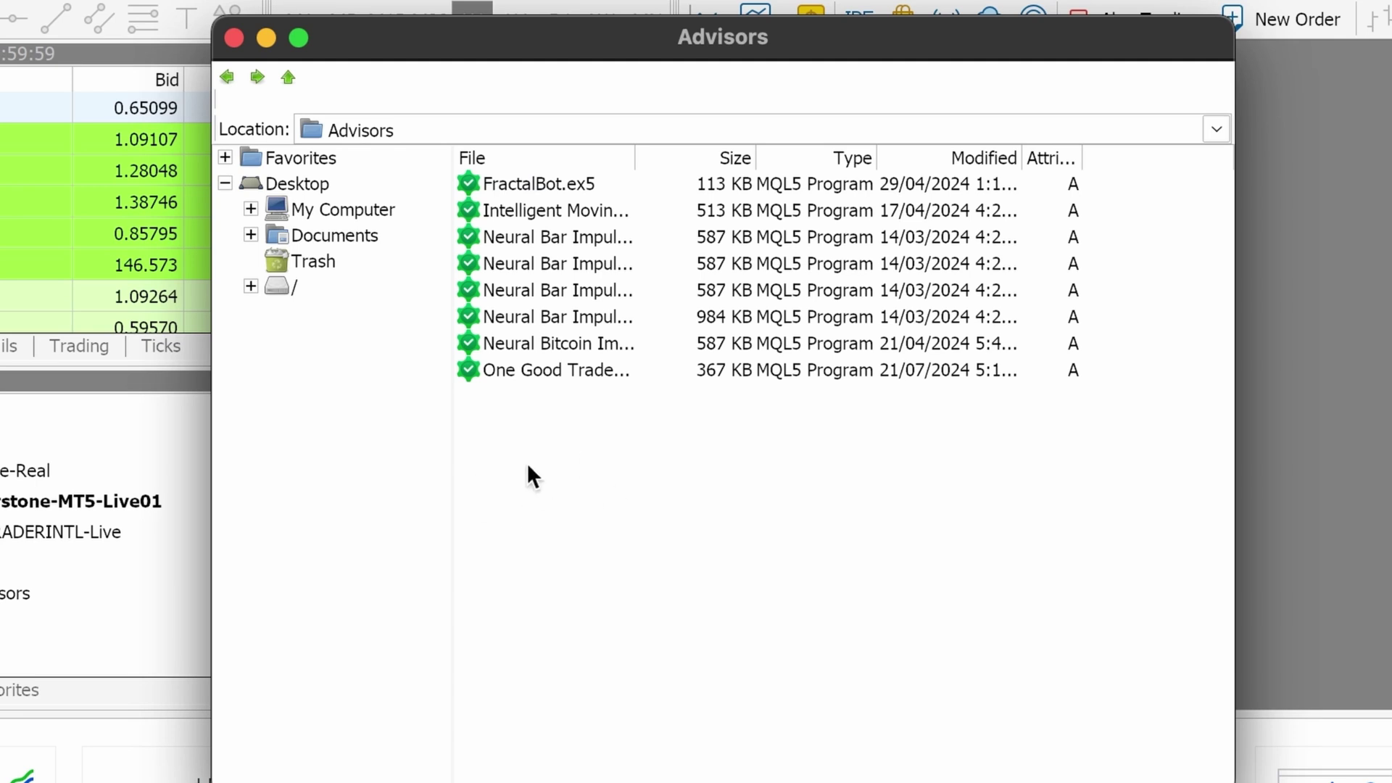
# Step: Locate One Good Trade.ex5 in the Advisors folder, widen the file name column to read it fully, and close the folder window
pyautogui.click(565, 369)
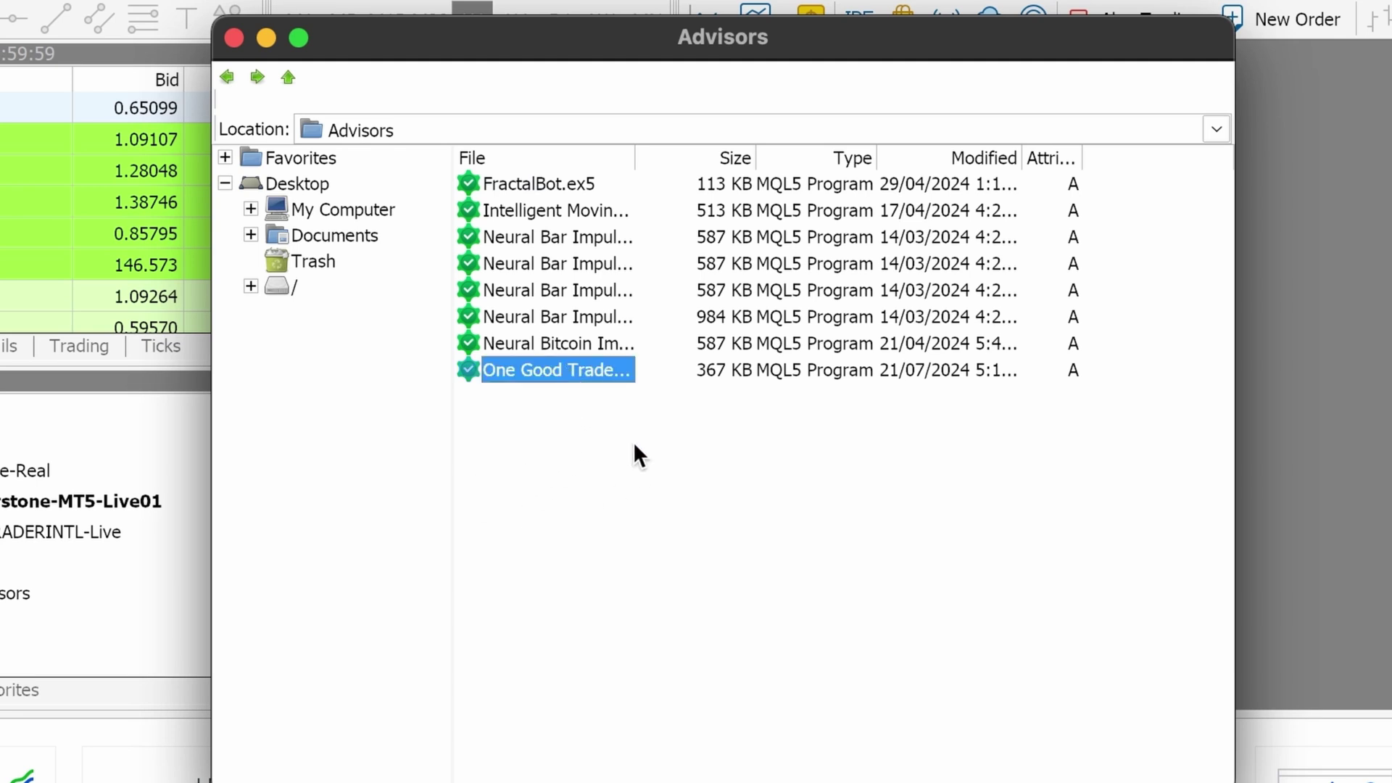
pyautogui.click(570, 446)
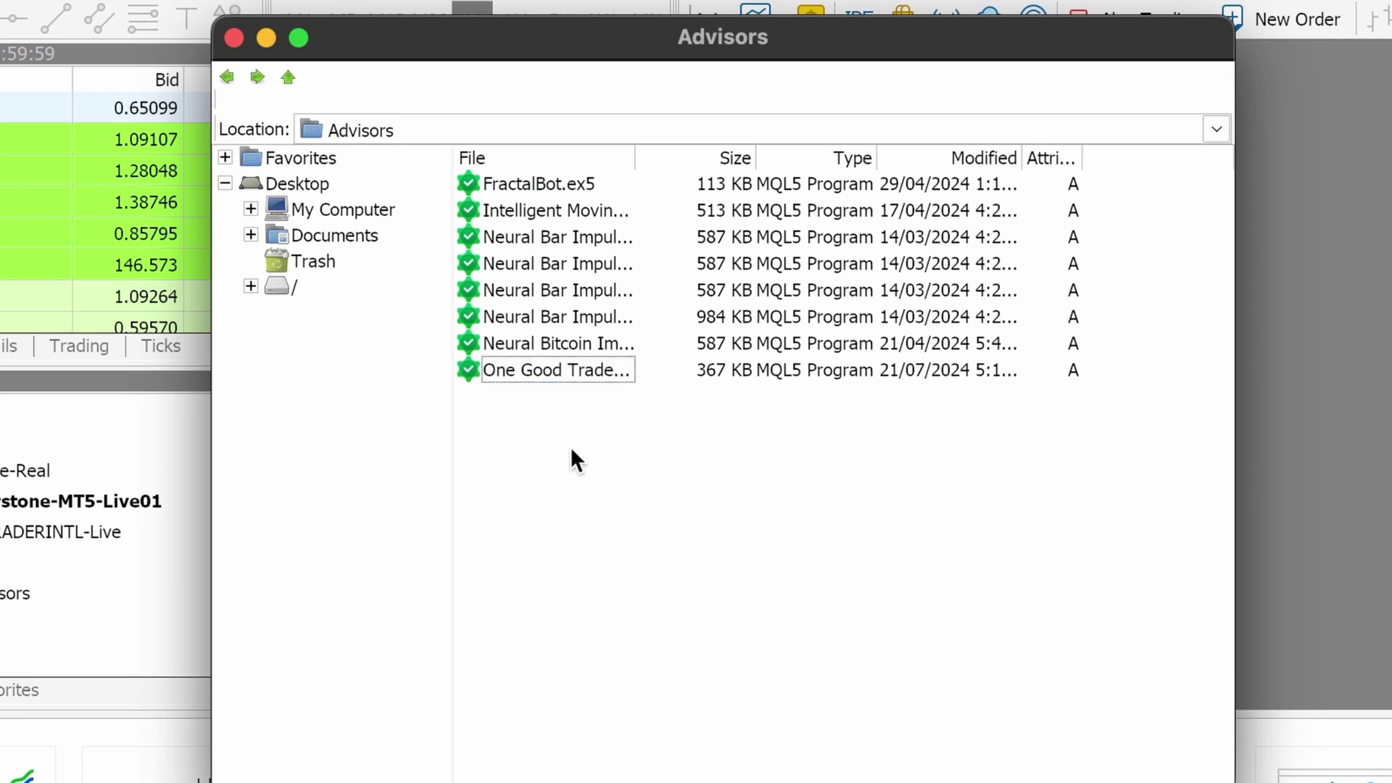
pyautogui.click(511, 386)
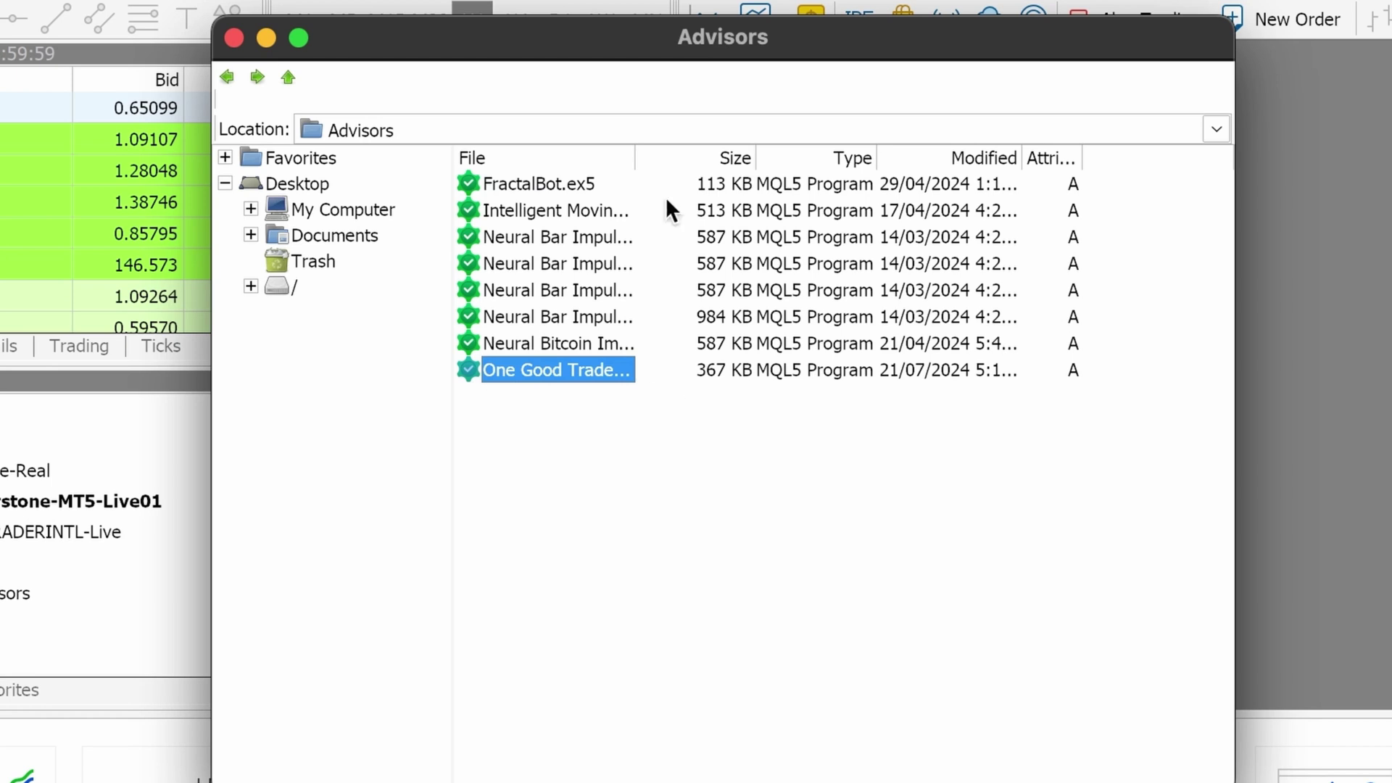
pyautogui.moveTo(636, 157); pyautogui.dragTo(683, 157)
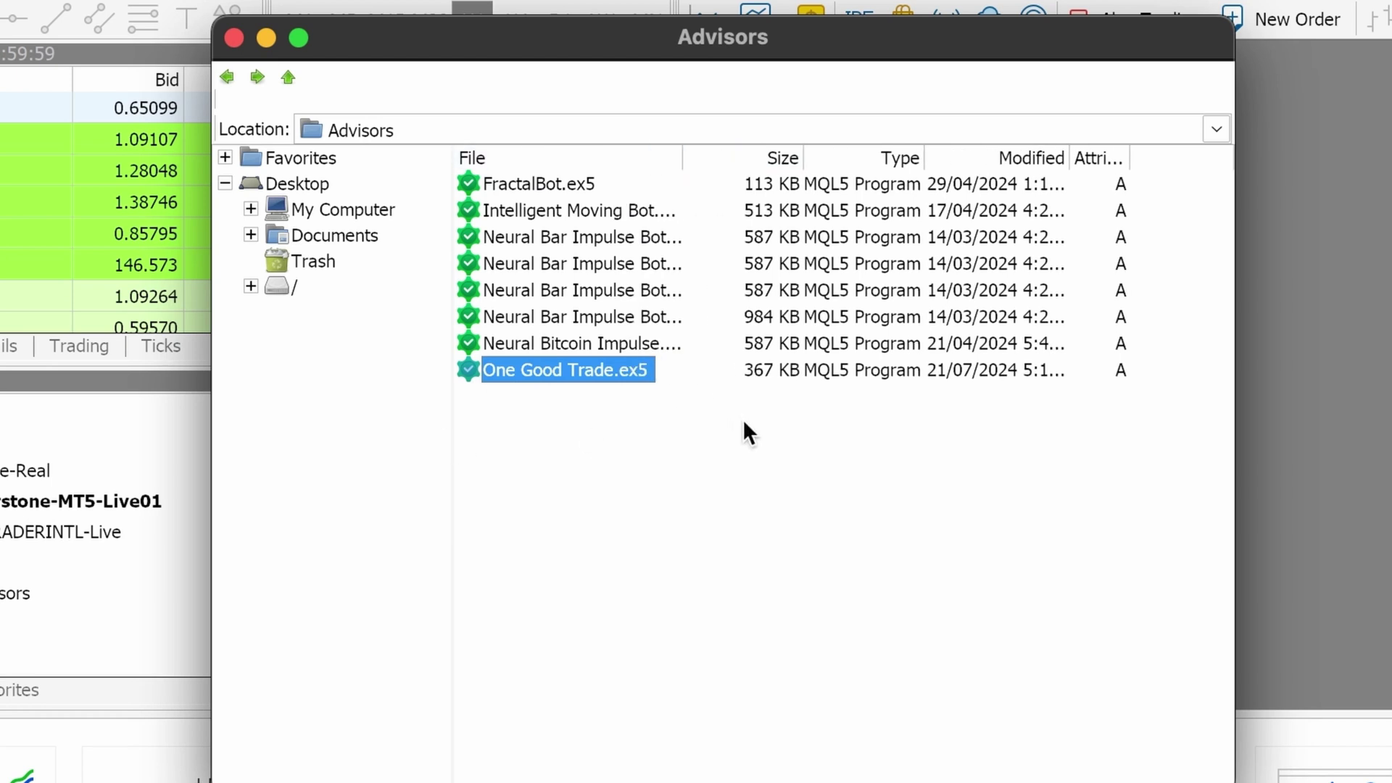
pyautogui.click(233, 38)
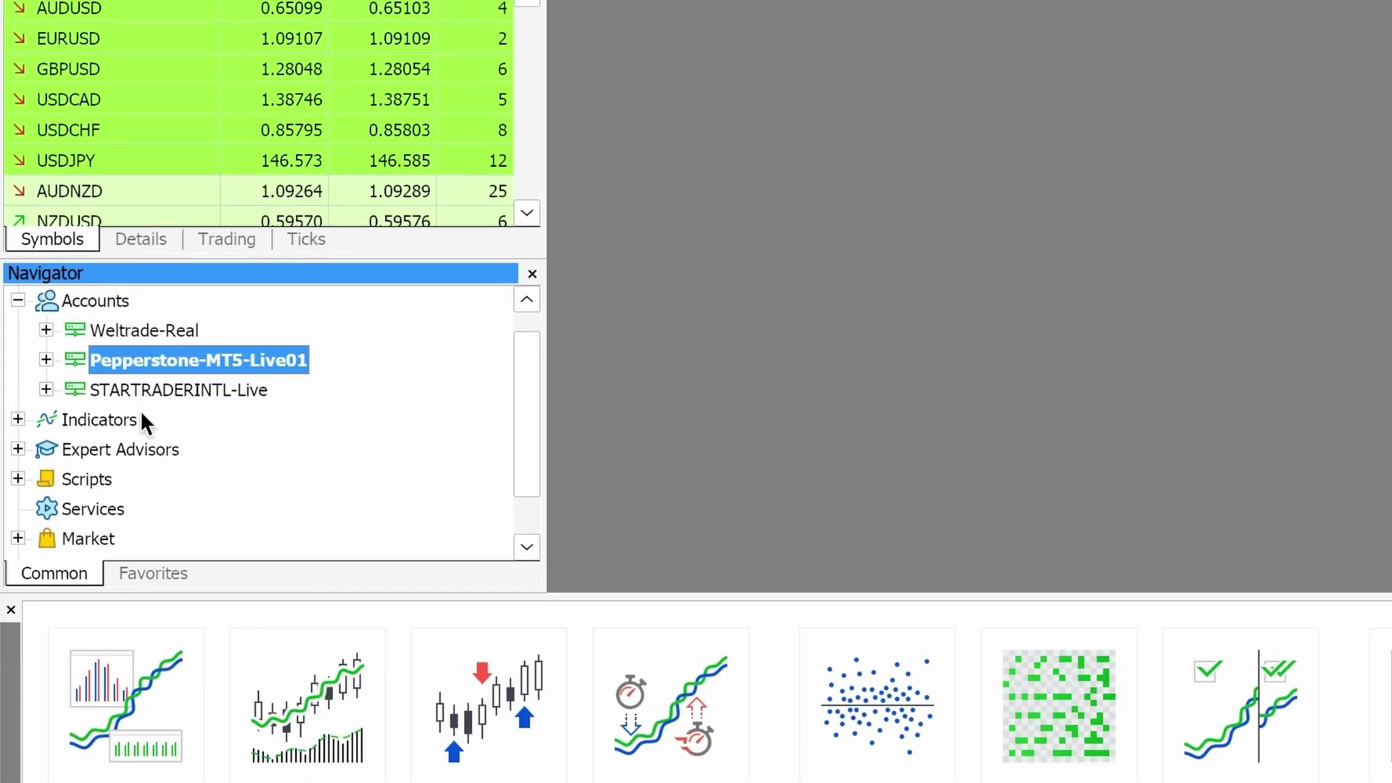
# Step: Expand the Advisors folder under Expert Advisors in the Navigator and select One Good Trade
pyautogui.click(18, 449)
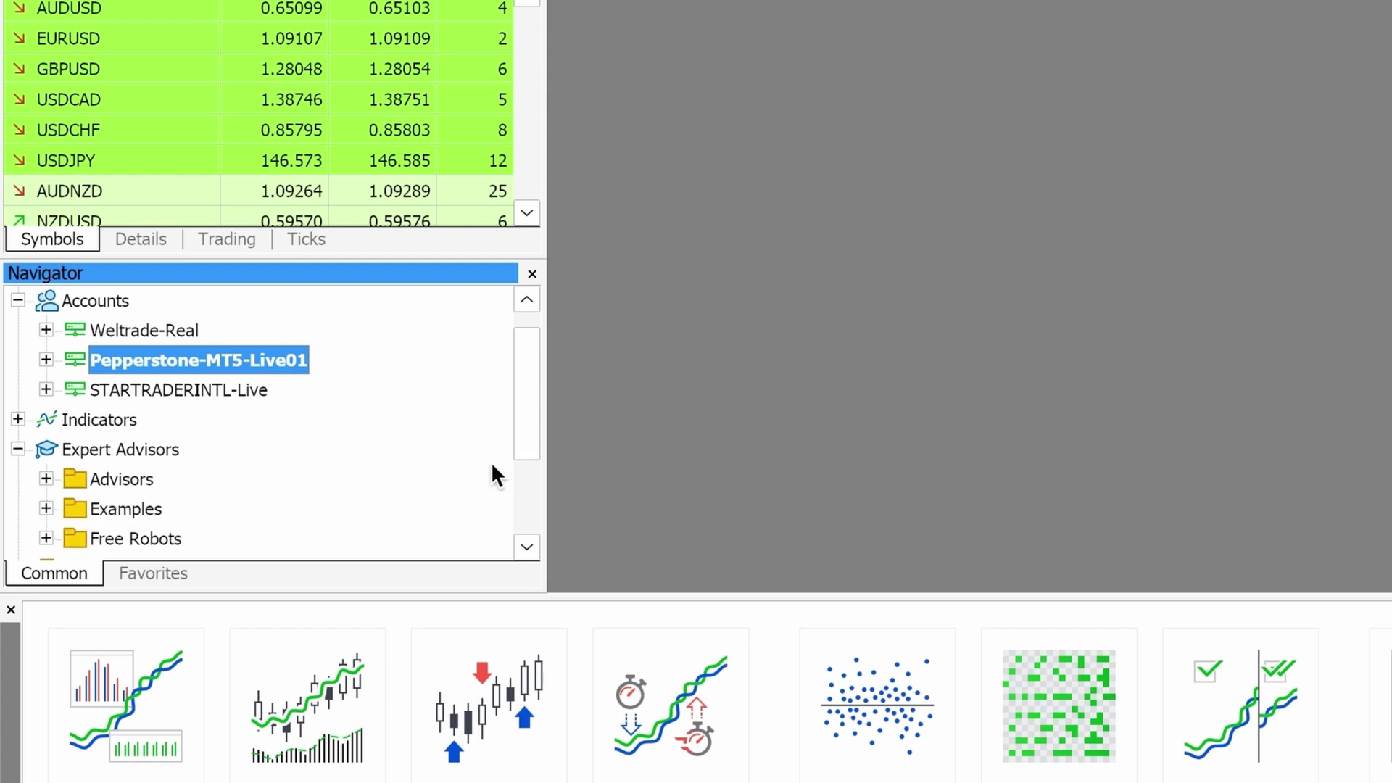
pyautogui.moveTo(532, 414); pyautogui.dragTo(524, 433)
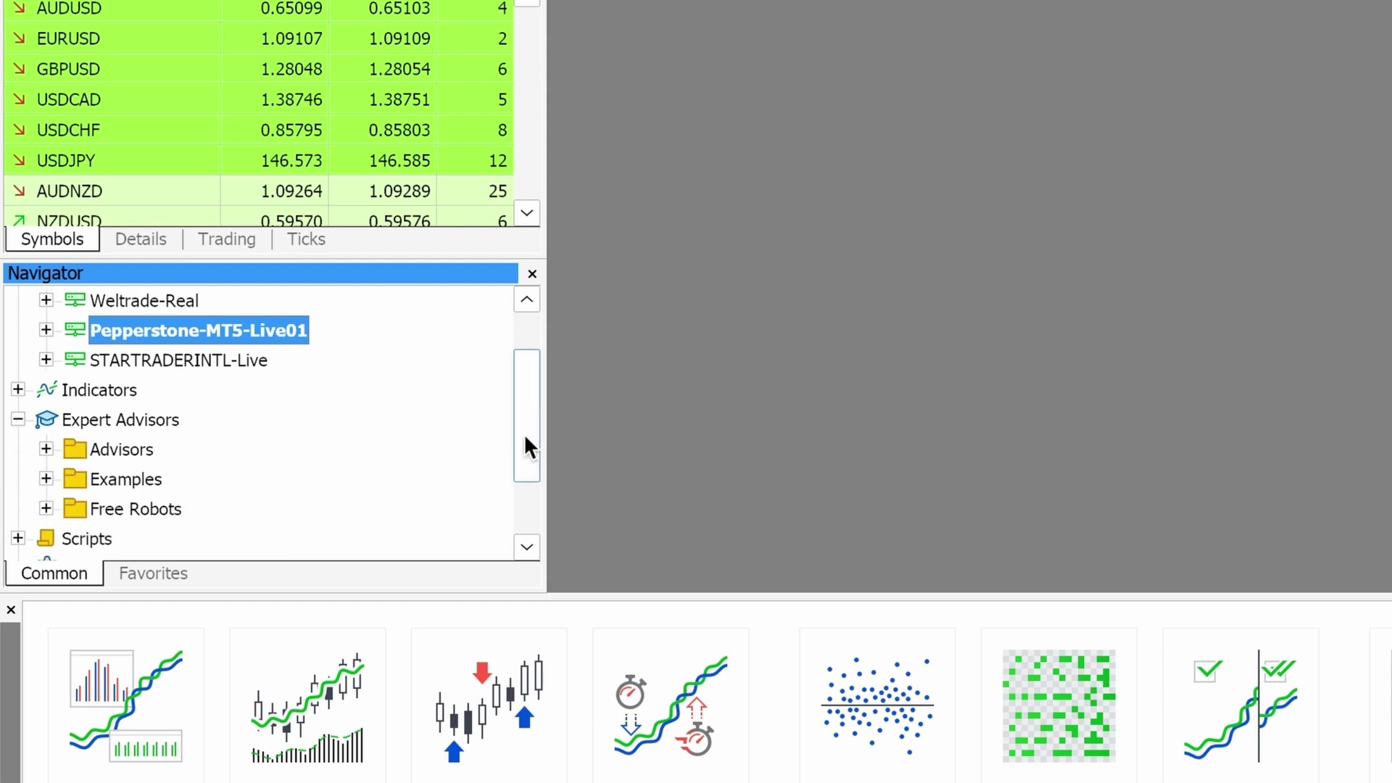
pyautogui.click(46, 449)
pyautogui.click(166, 544)
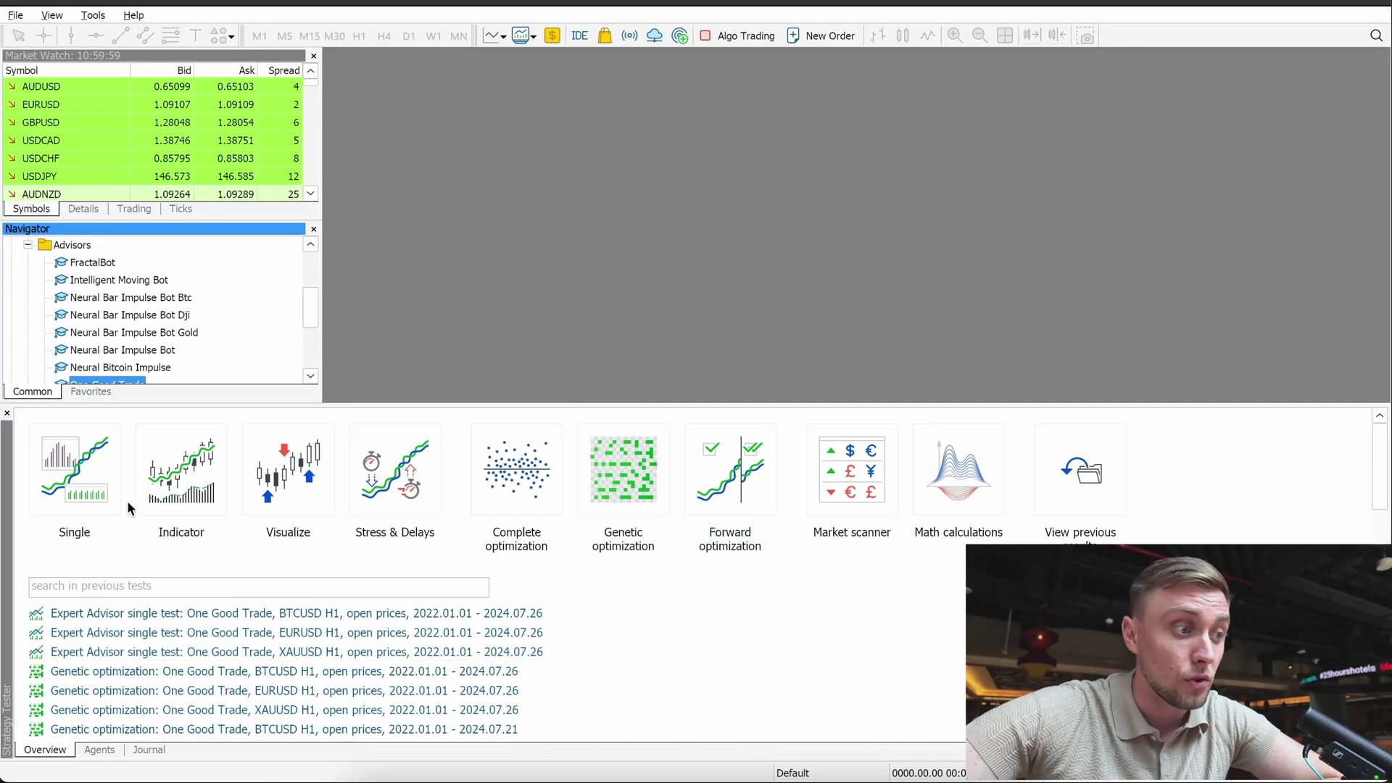
# Step: Set up a single Strategy Tester run of One Good Trade on BTCUSD, keeping H1 and setting the end date to 2024.07.31
pyautogui.click(88, 472)
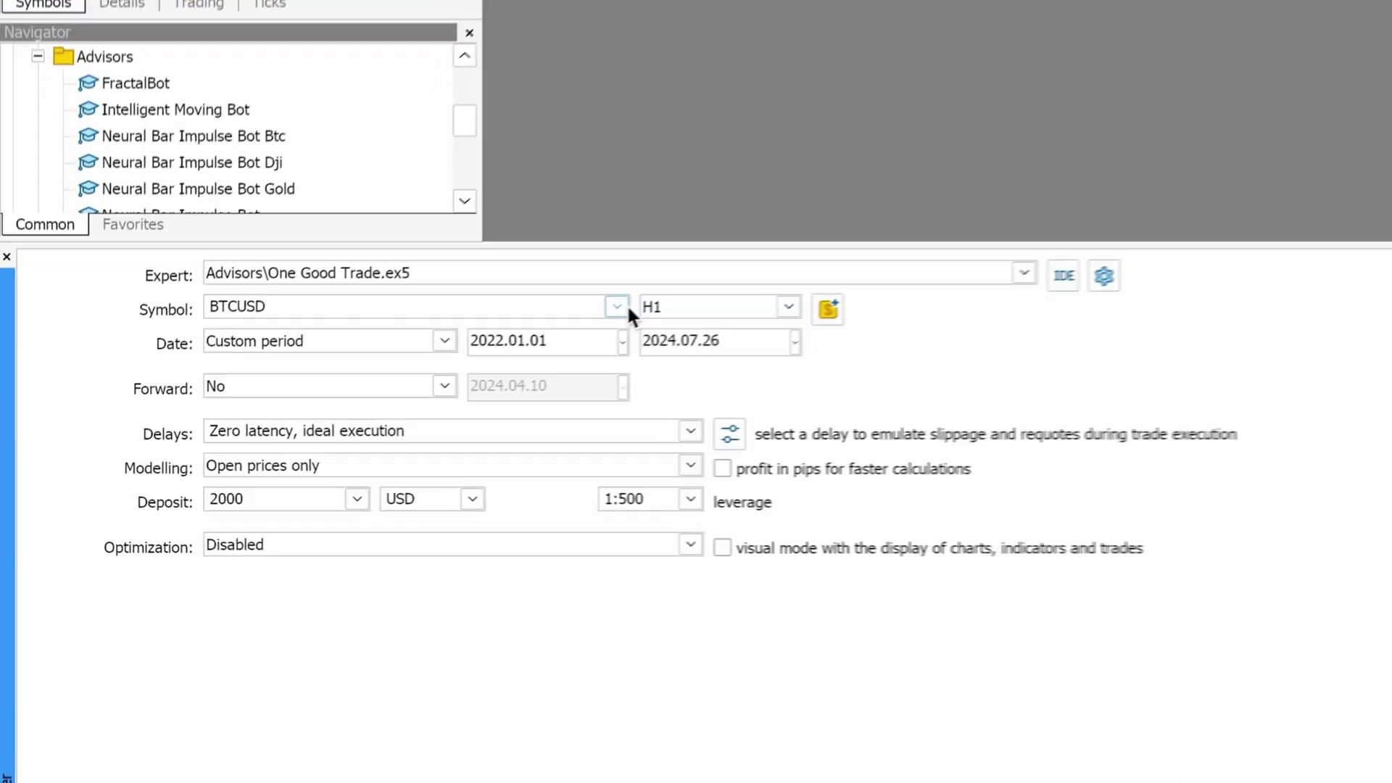
pyautogui.click(808, 303)
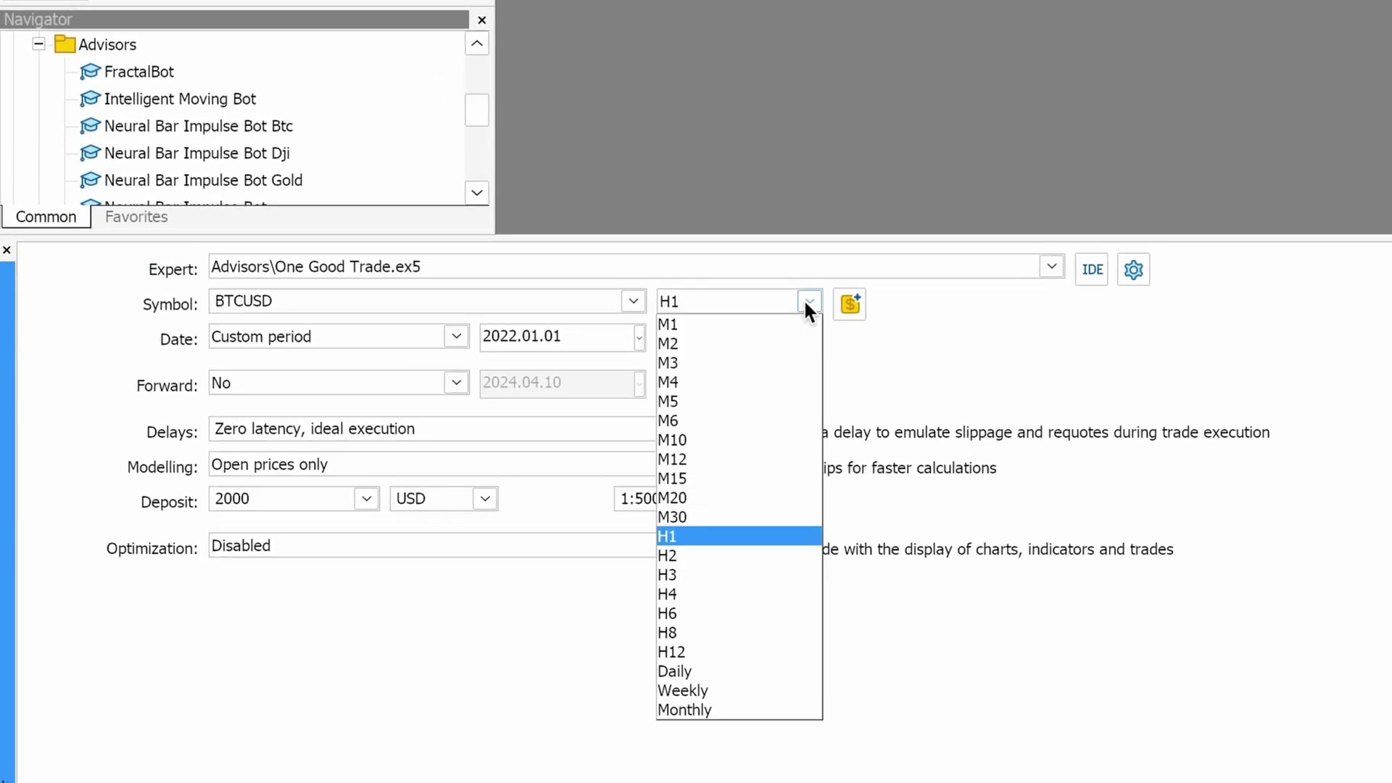
pyautogui.click(807, 301)
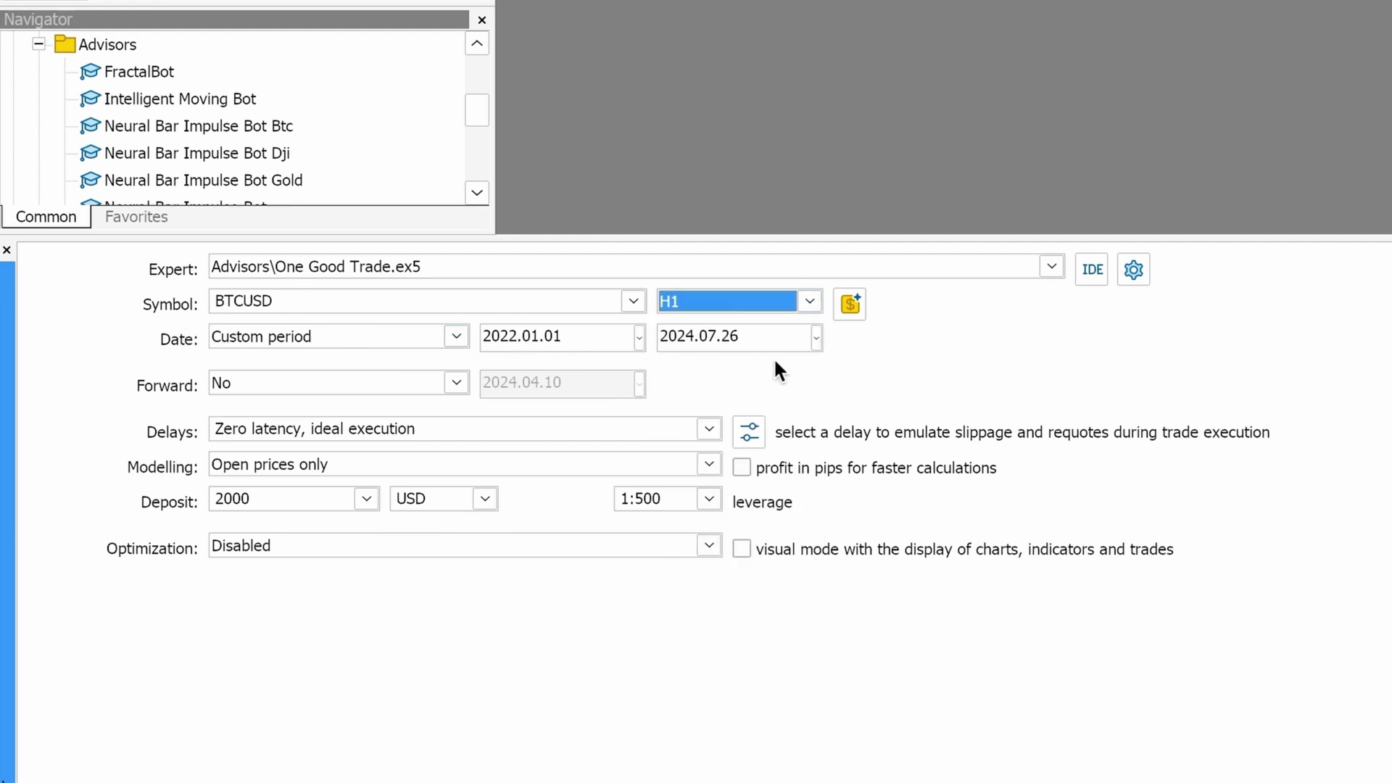
pyautogui.click(700, 350)
pyautogui.click(815, 337)
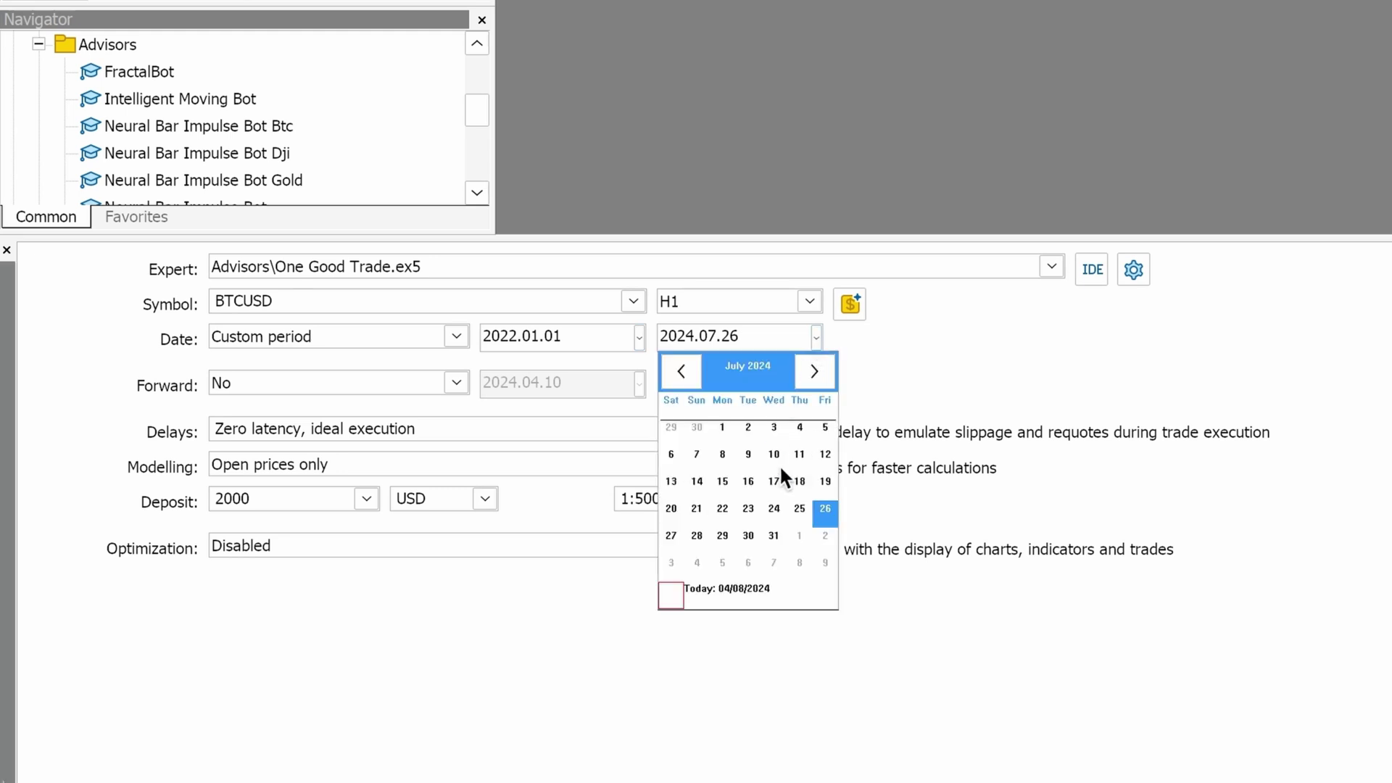
pyautogui.click(771, 535)
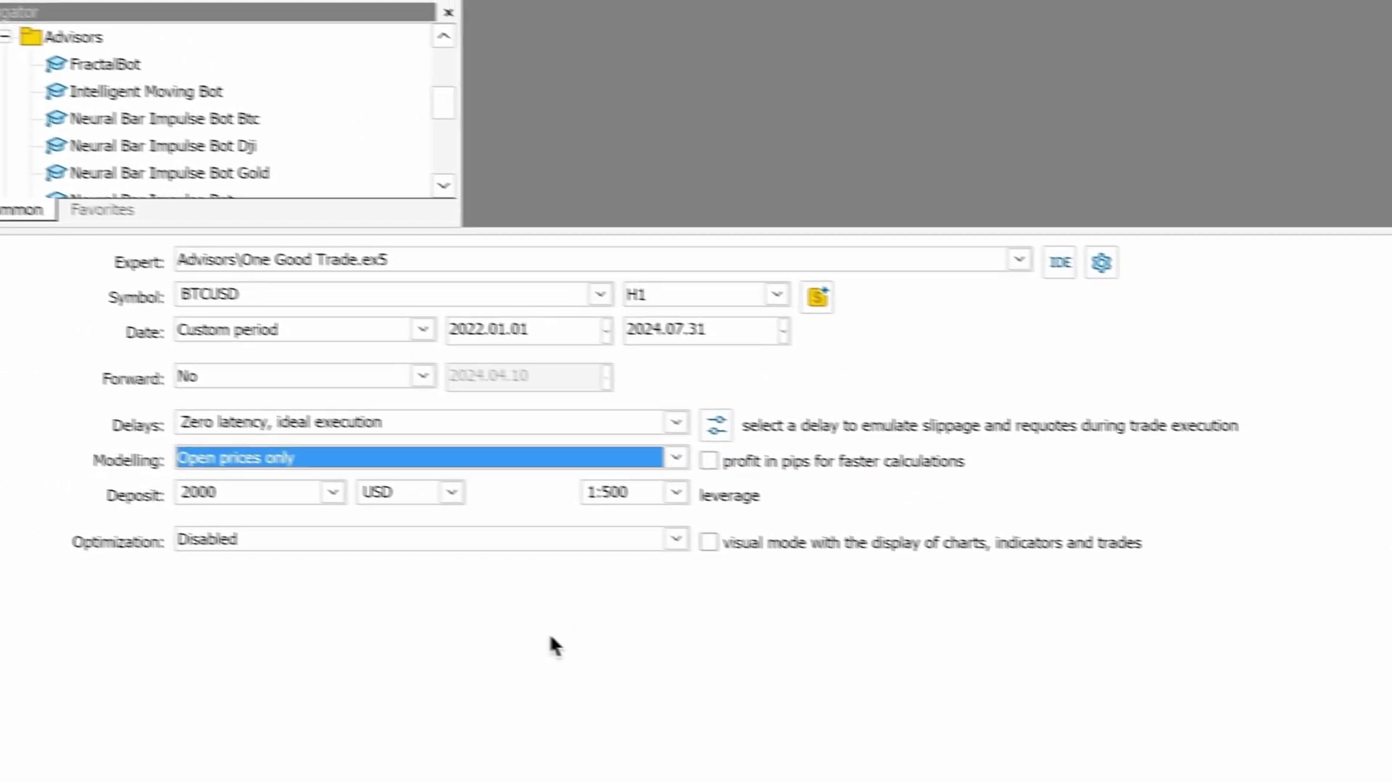
pyautogui.click(265, 498)
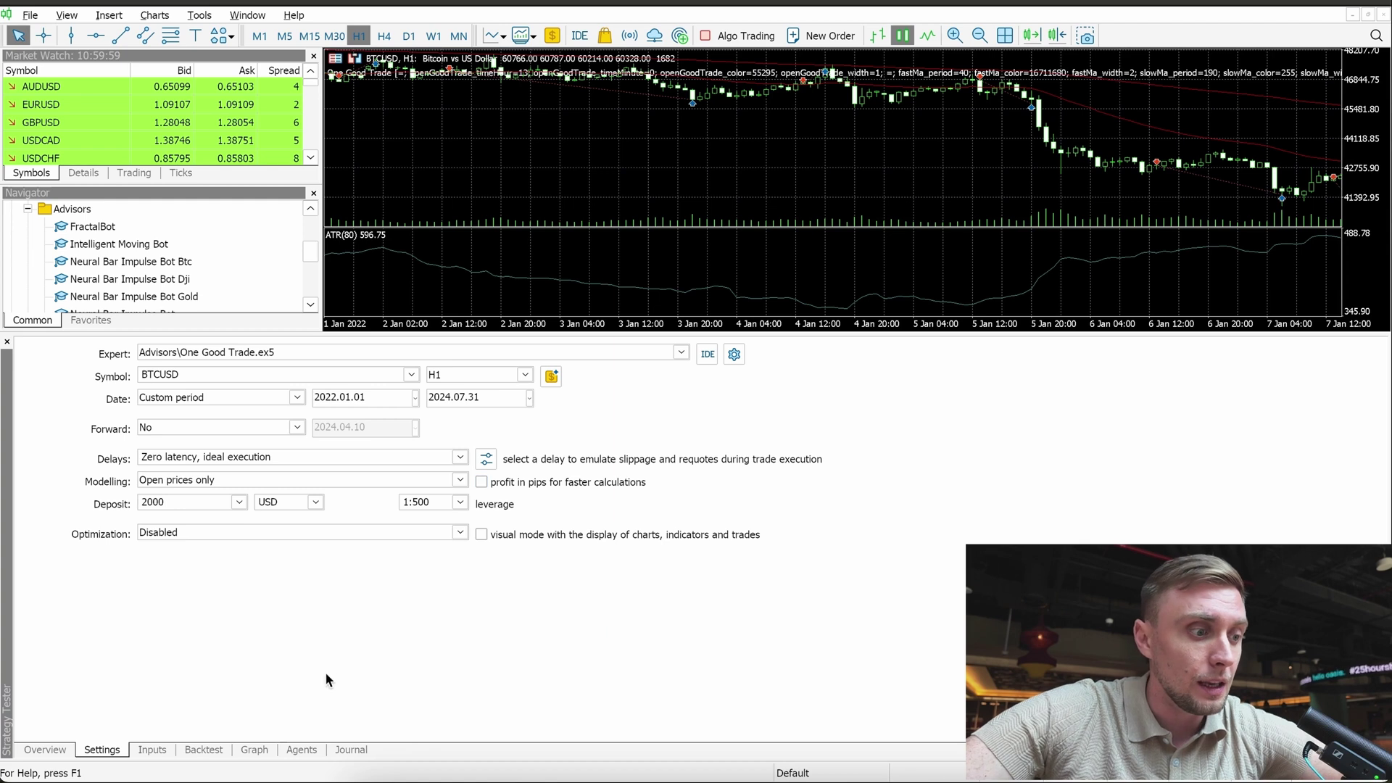
# Step: Review the BTCUSD test's balance graph, backtest report and settings
pyautogui.click(250, 751)
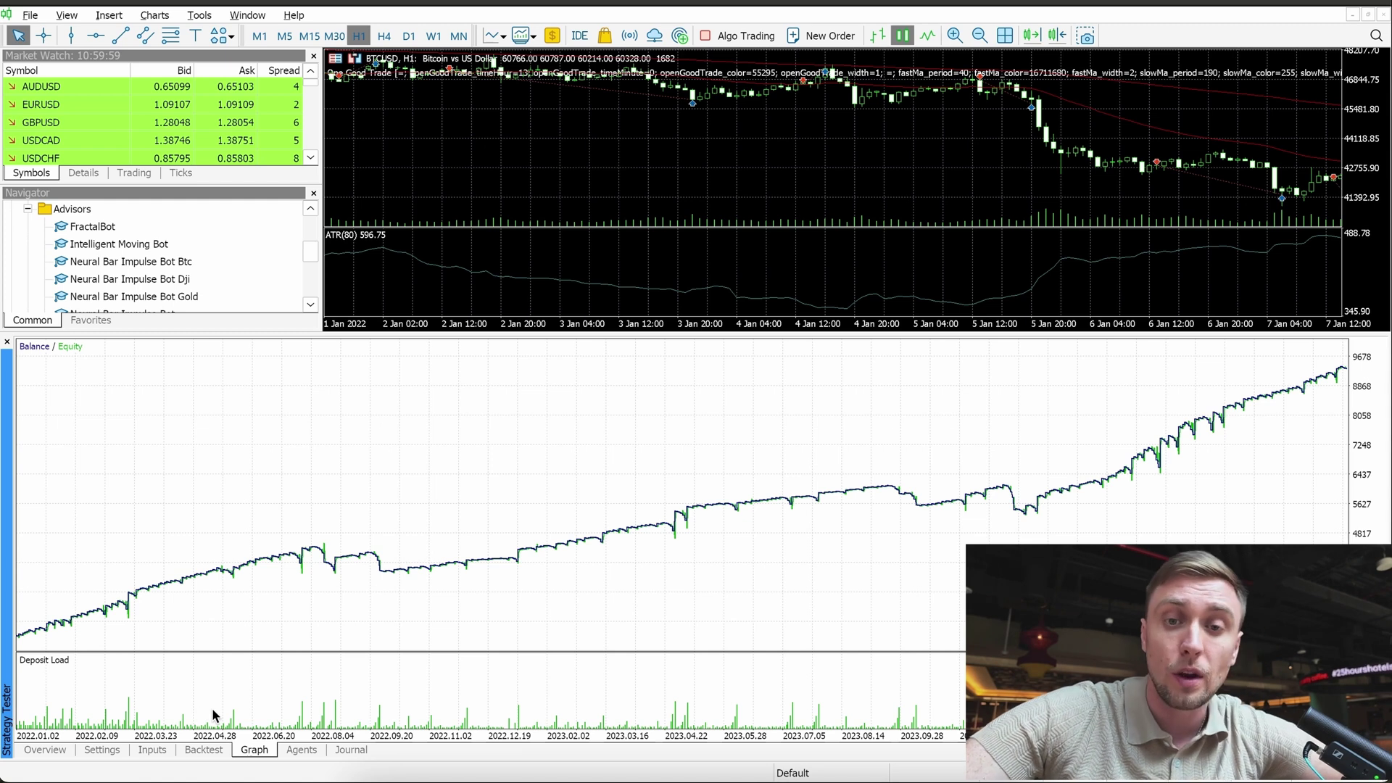
pyautogui.click(212, 752)
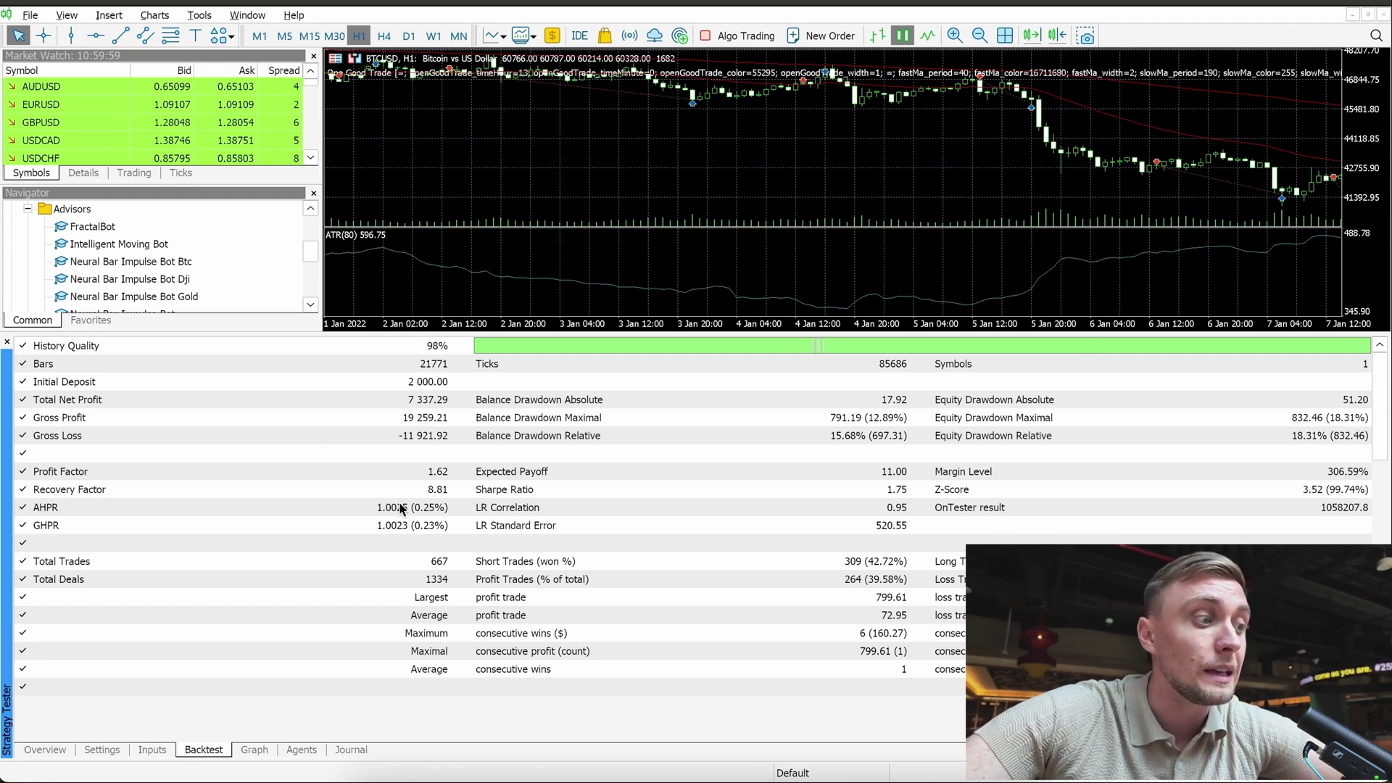
pyautogui.click(107, 750)
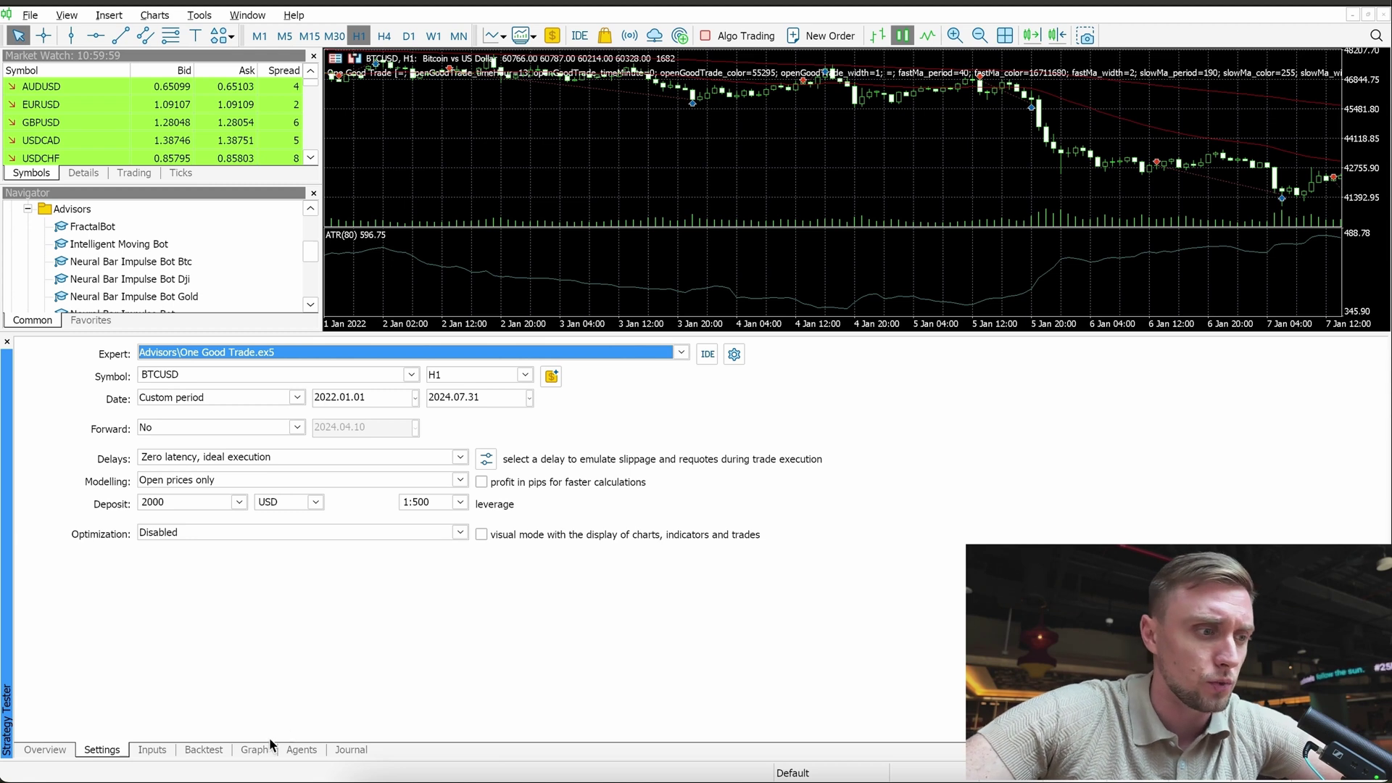
pyautogui.click(255, 750)
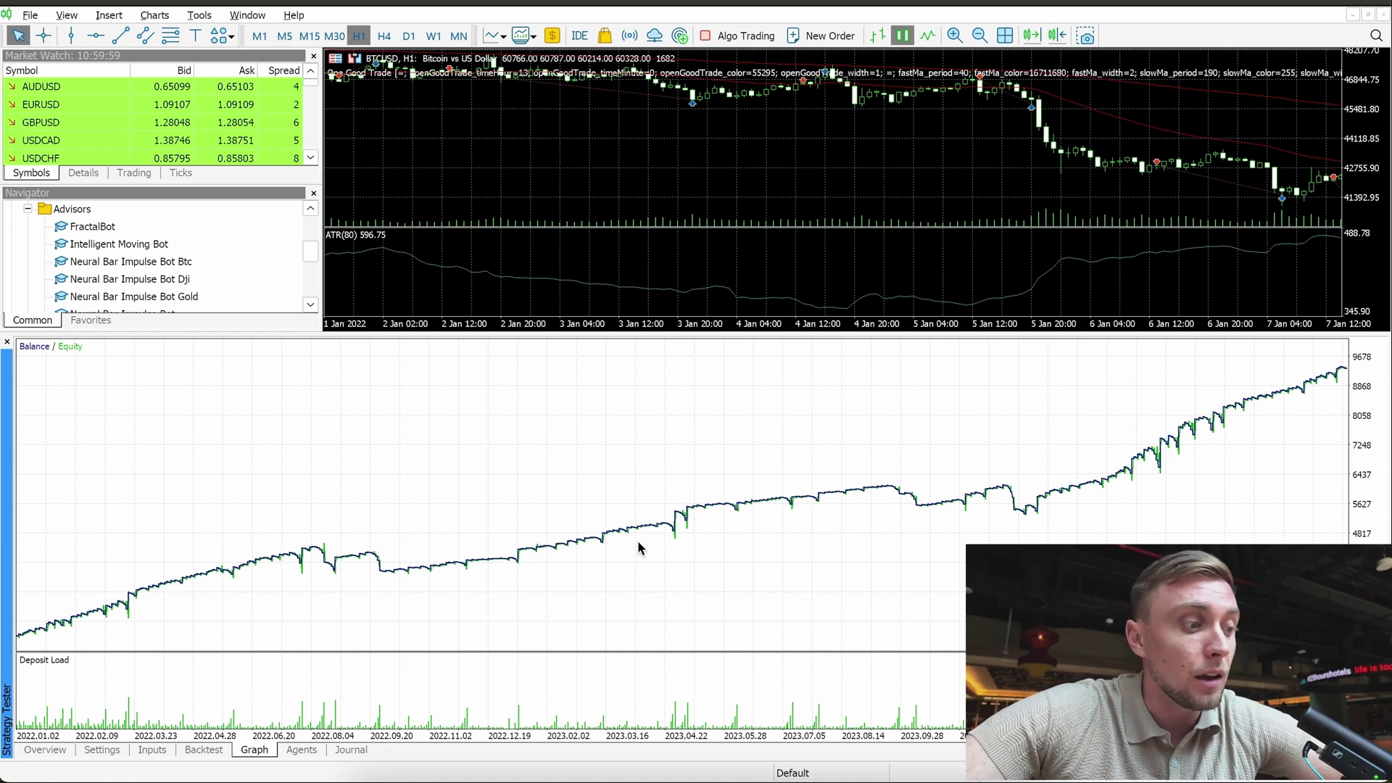
# Step: Change the test symbol to XAUUSD, Gold vs US Dollar, from the Gold group
pyautogui.click(102, 750)
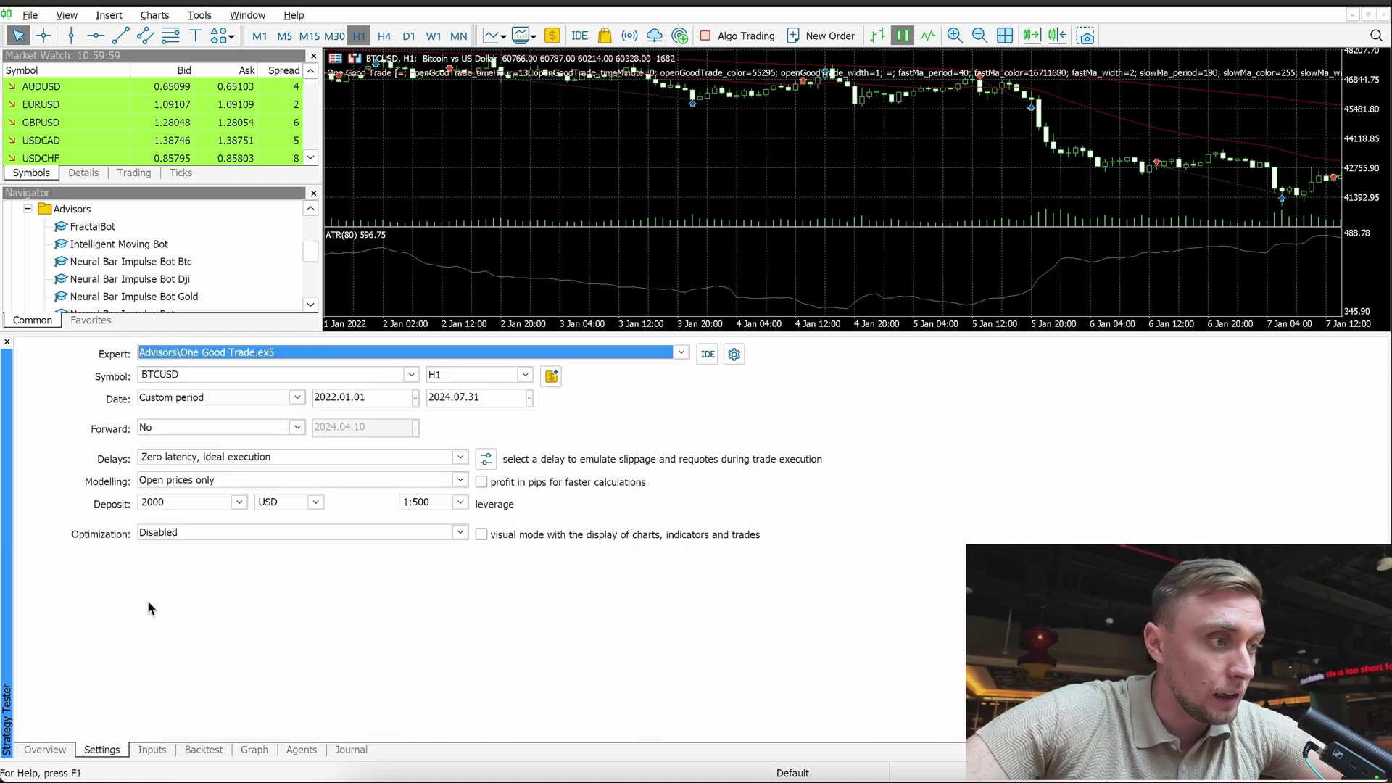
pyautogui.click(411, 375)
pyautogui.click(179, 393)
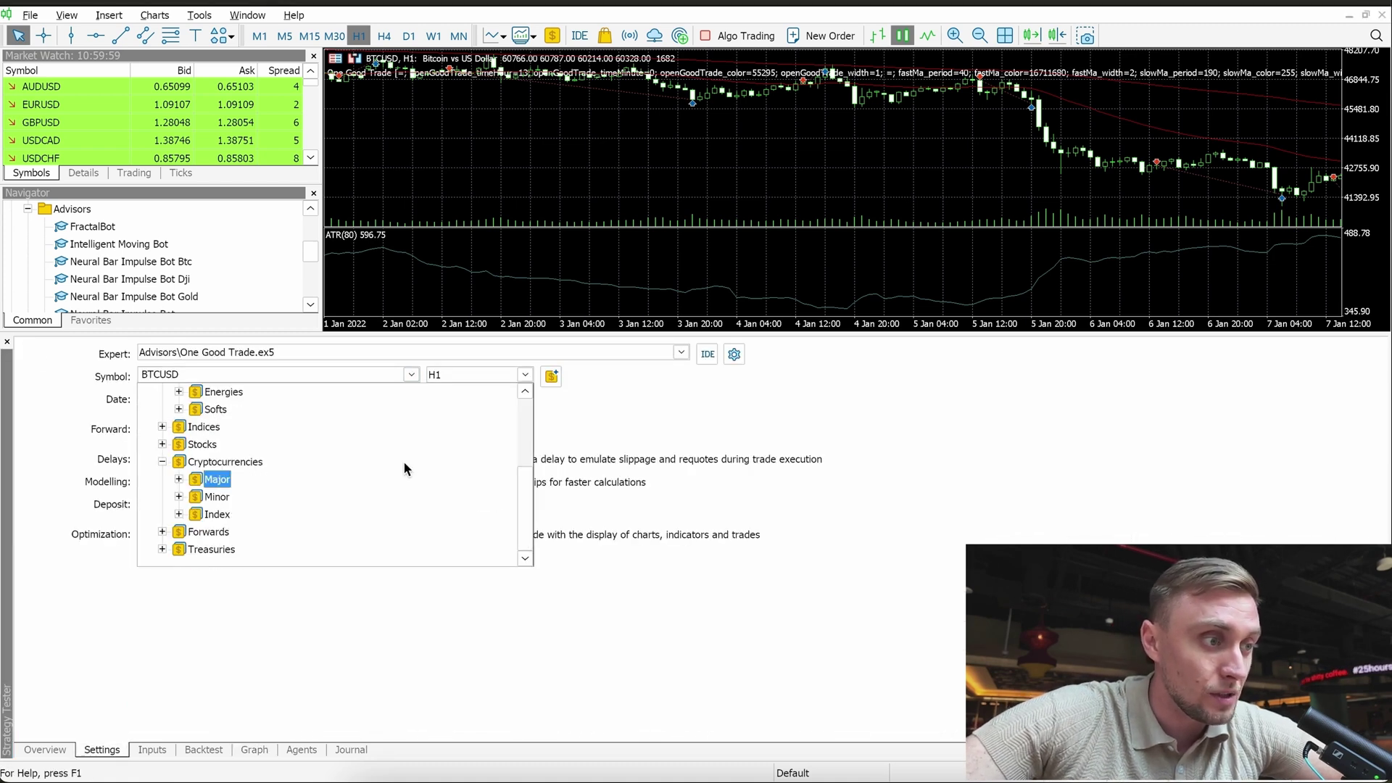
pyautogui.click(164, 463)
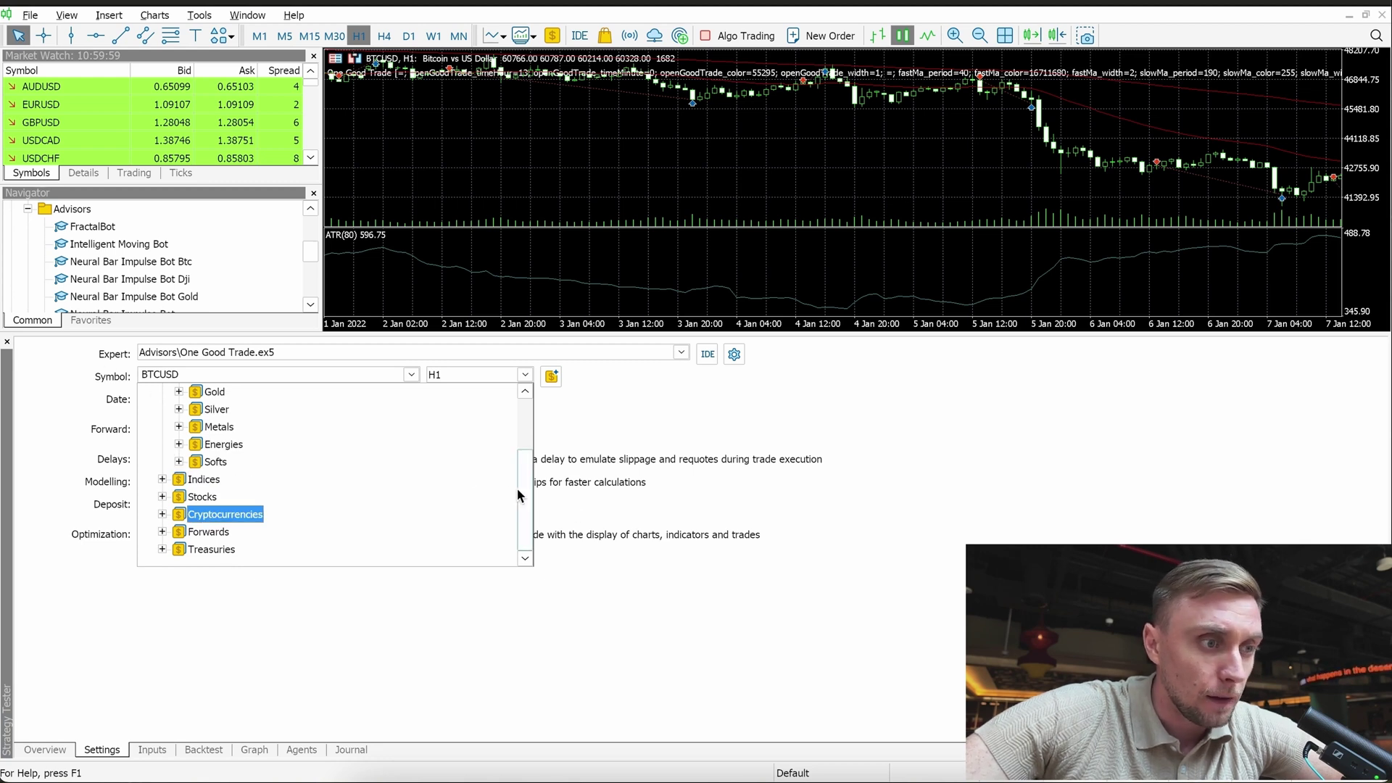
pyautogui.moveTo(520, 489); pyautogui.dragTo(529, 446)
pyautogui.click(178, 462)
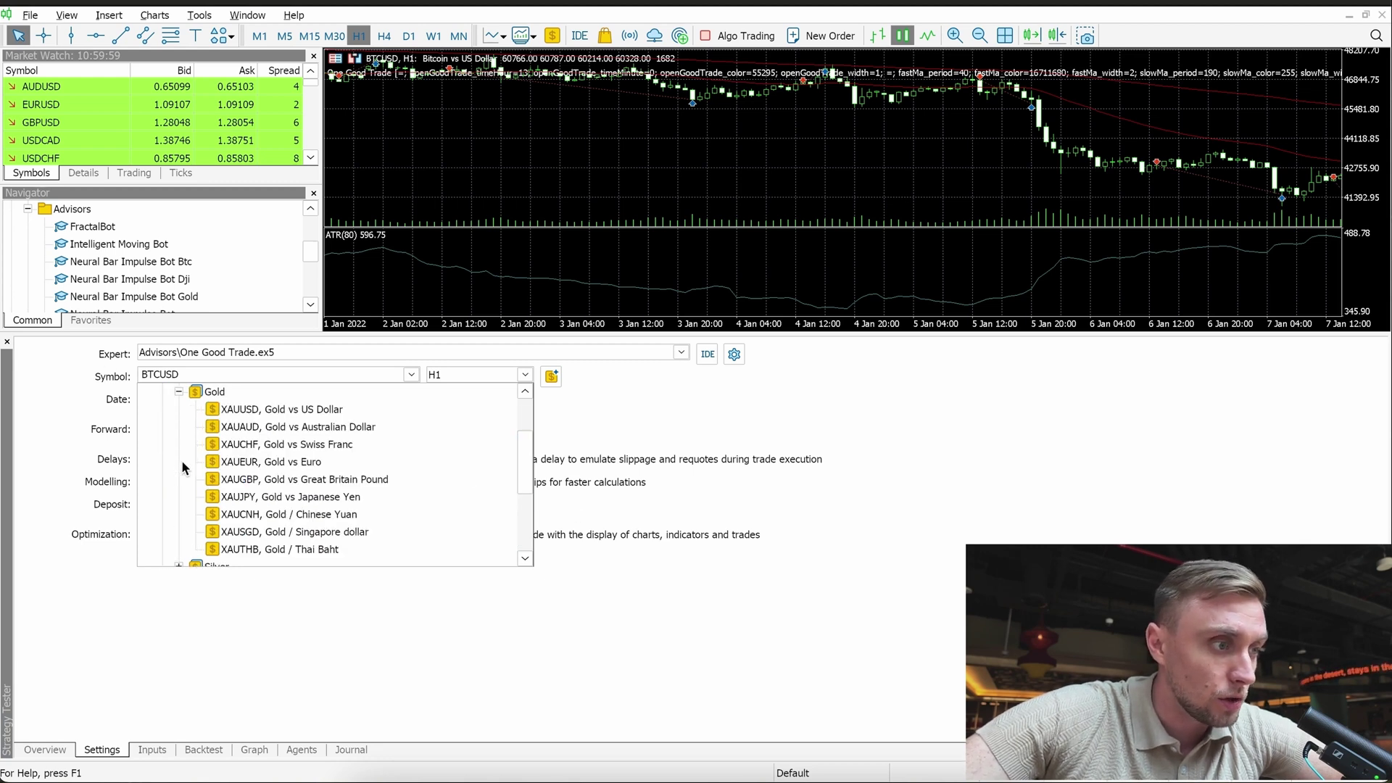
pyautogui.click(263, 410)
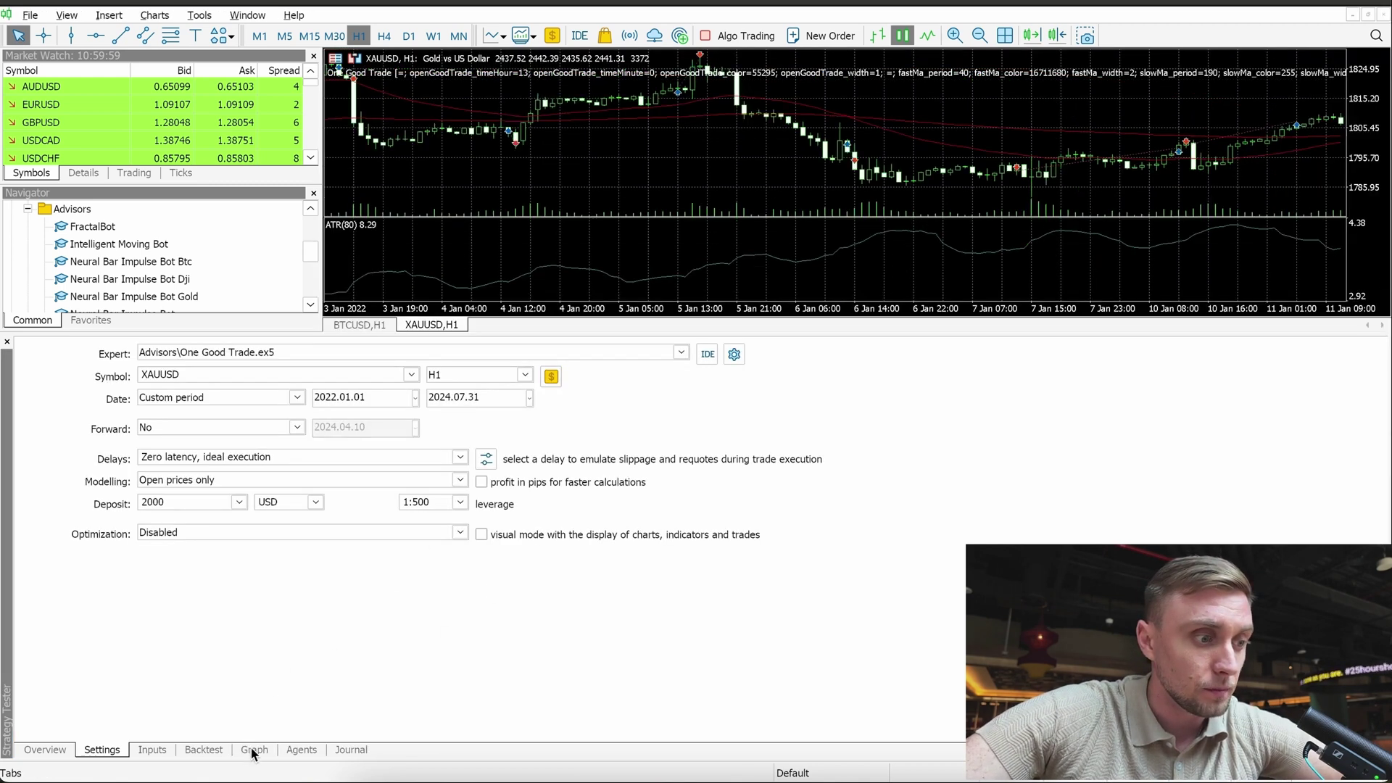
# Step: Review the XAUUSD test's balance graph, backtest report, settings and input parameters
pyautogui.click(252, 749)
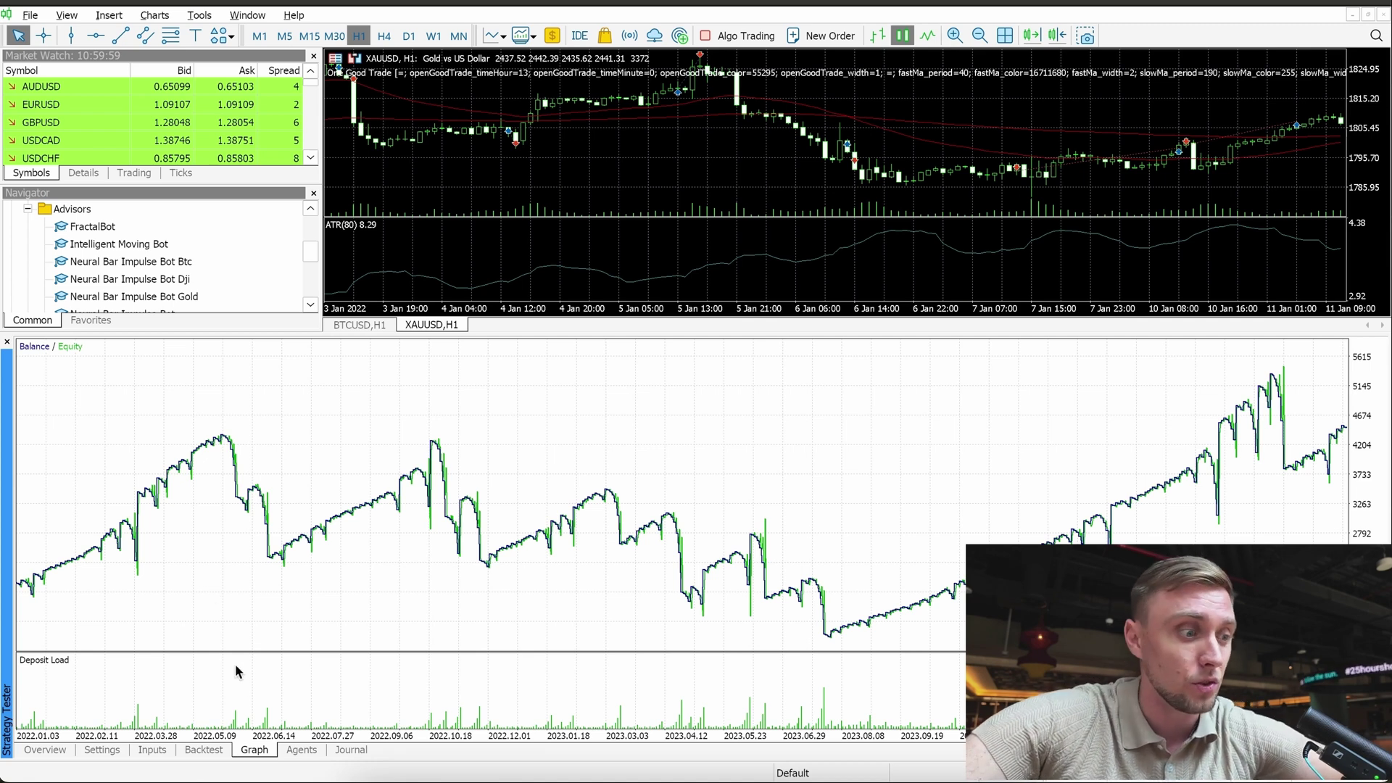
pyautogui.click(204, 749)
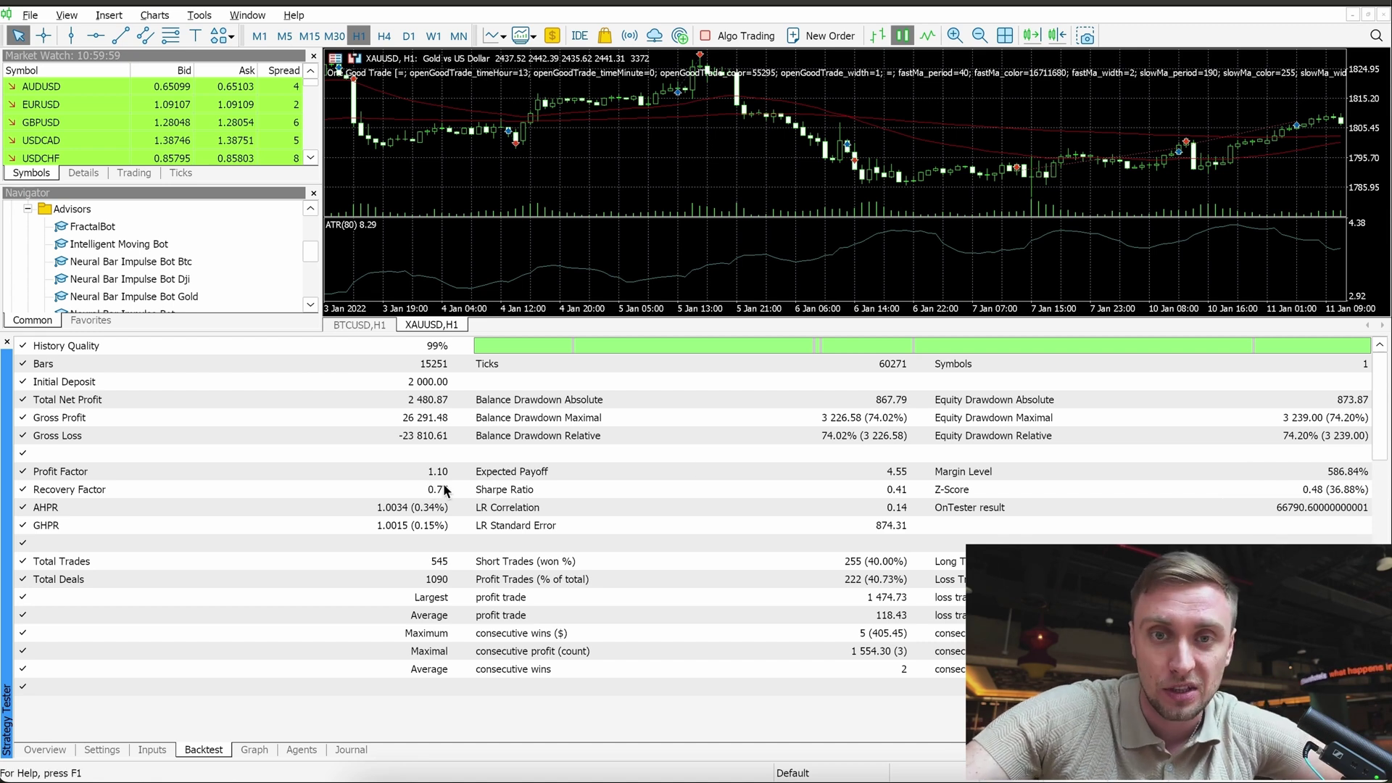
pyautogui.click(101, 750)
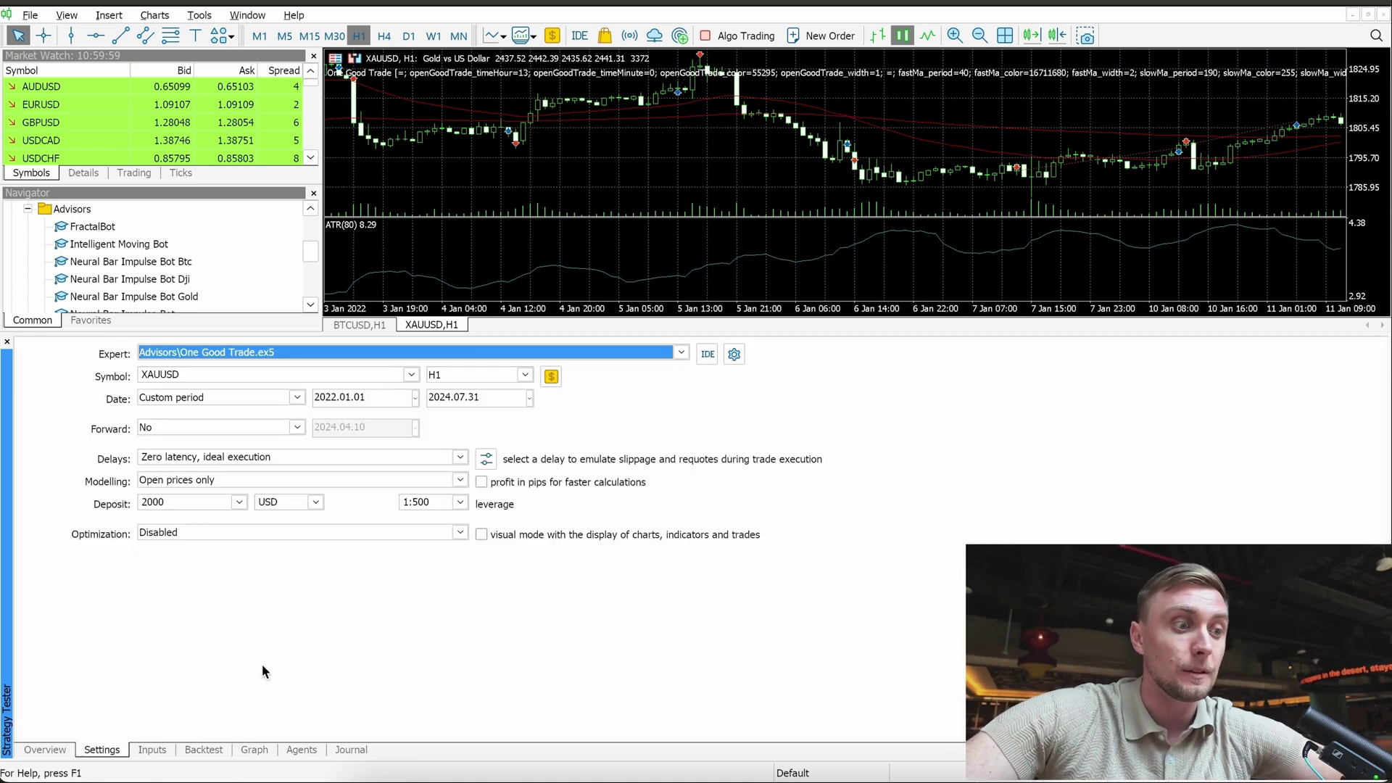
pyautogui.click(151, 750)
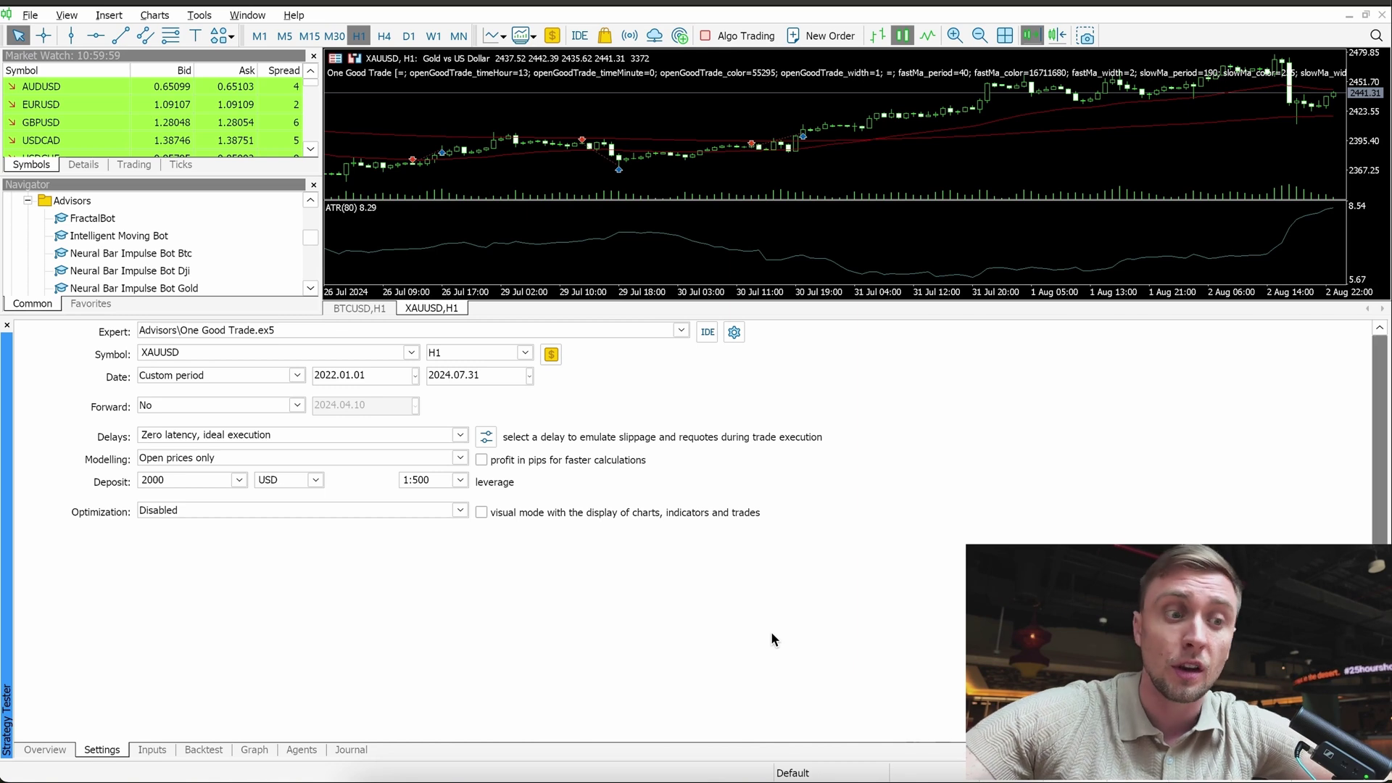
pyautogui.click(254, 749)
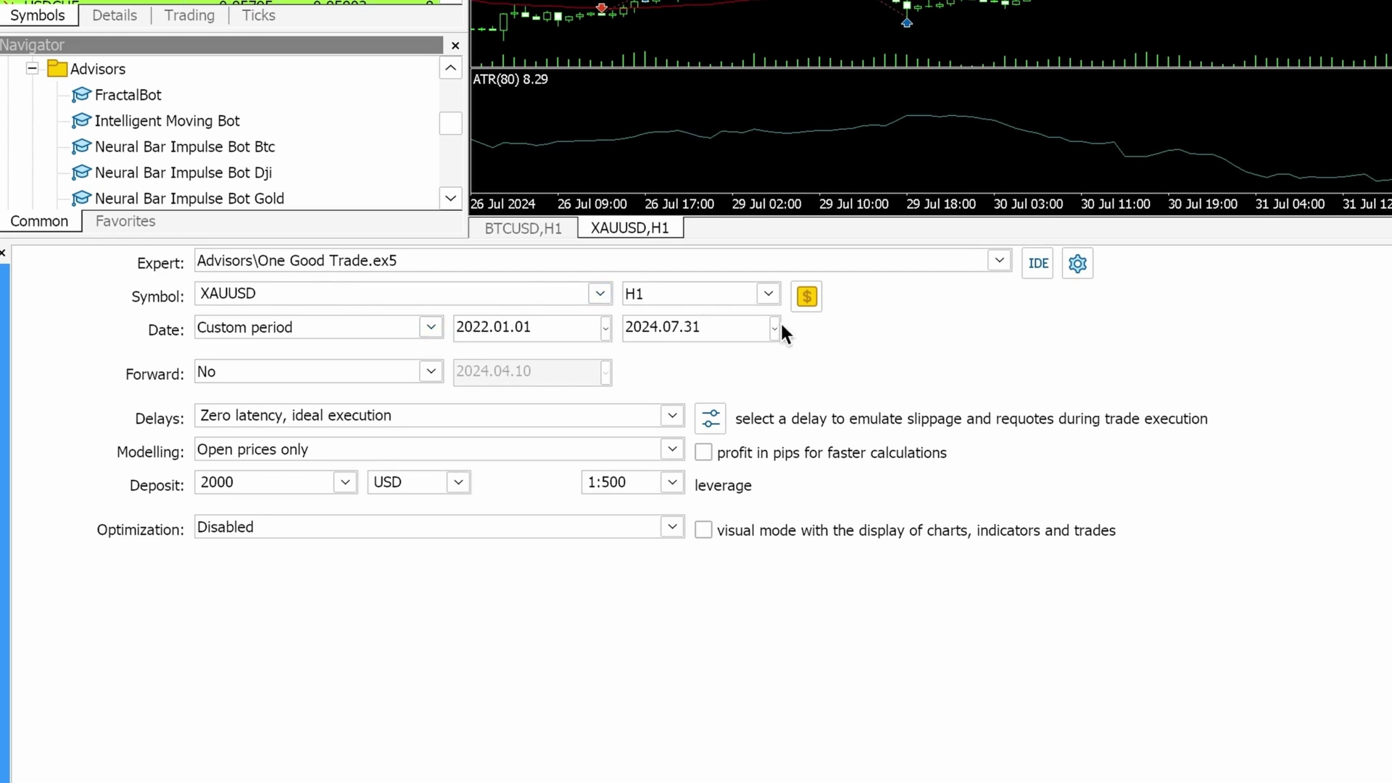
# Step: Keep the H1 timeframe and set the optimization to Fast genetic based algorithm with the Custom max criterion
pyautogui.click(767, 295)
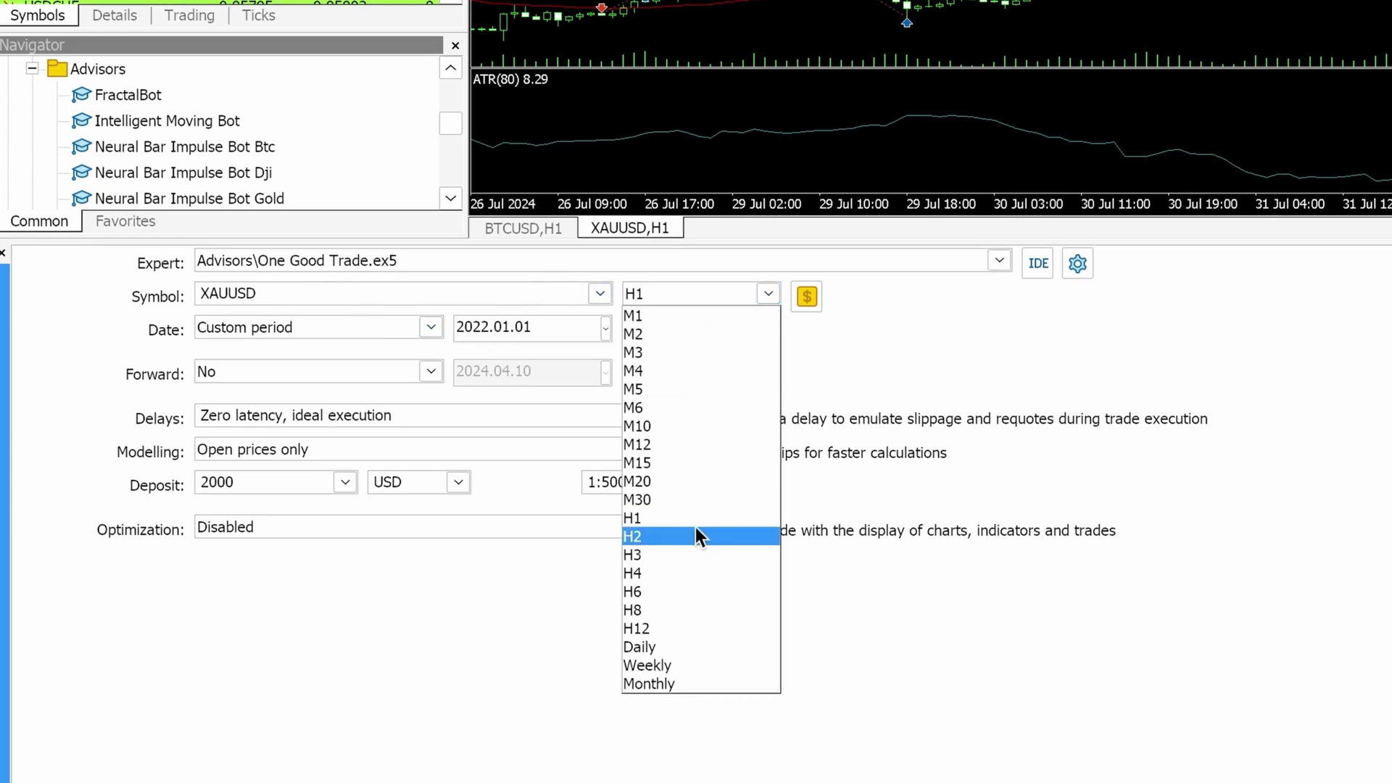
pyautogui.click(683, 519)
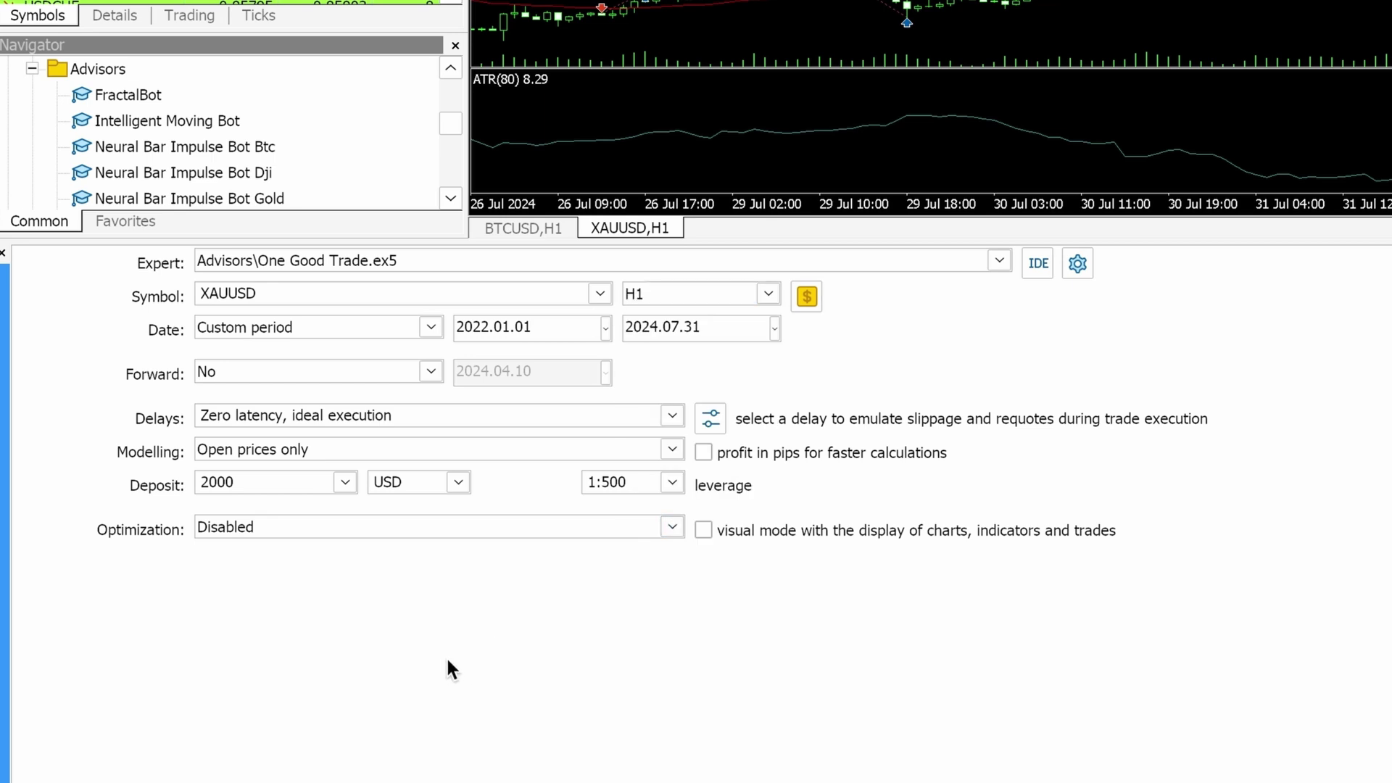
pyautogui.click(673, 527)
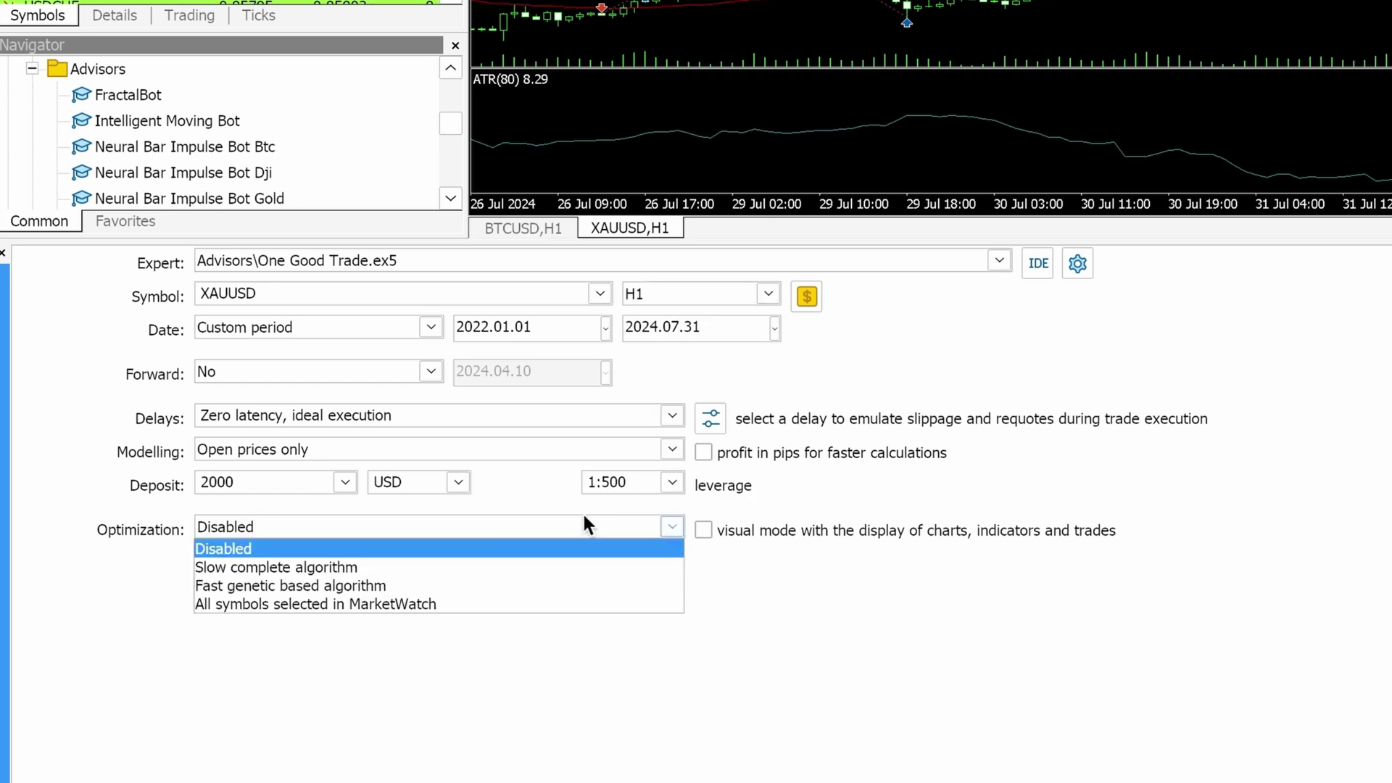
pyautogui.click(410, 585)
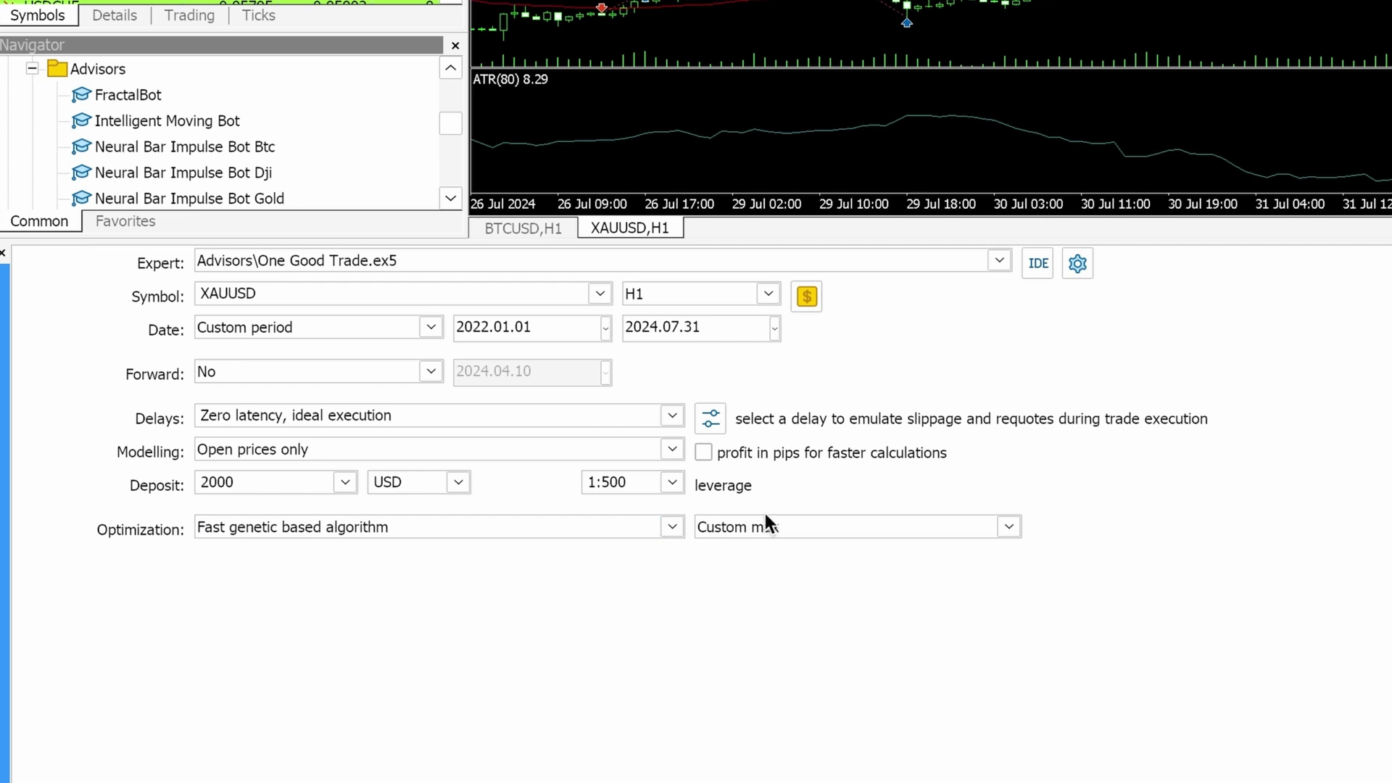
pyautogui.click(1009, 527)
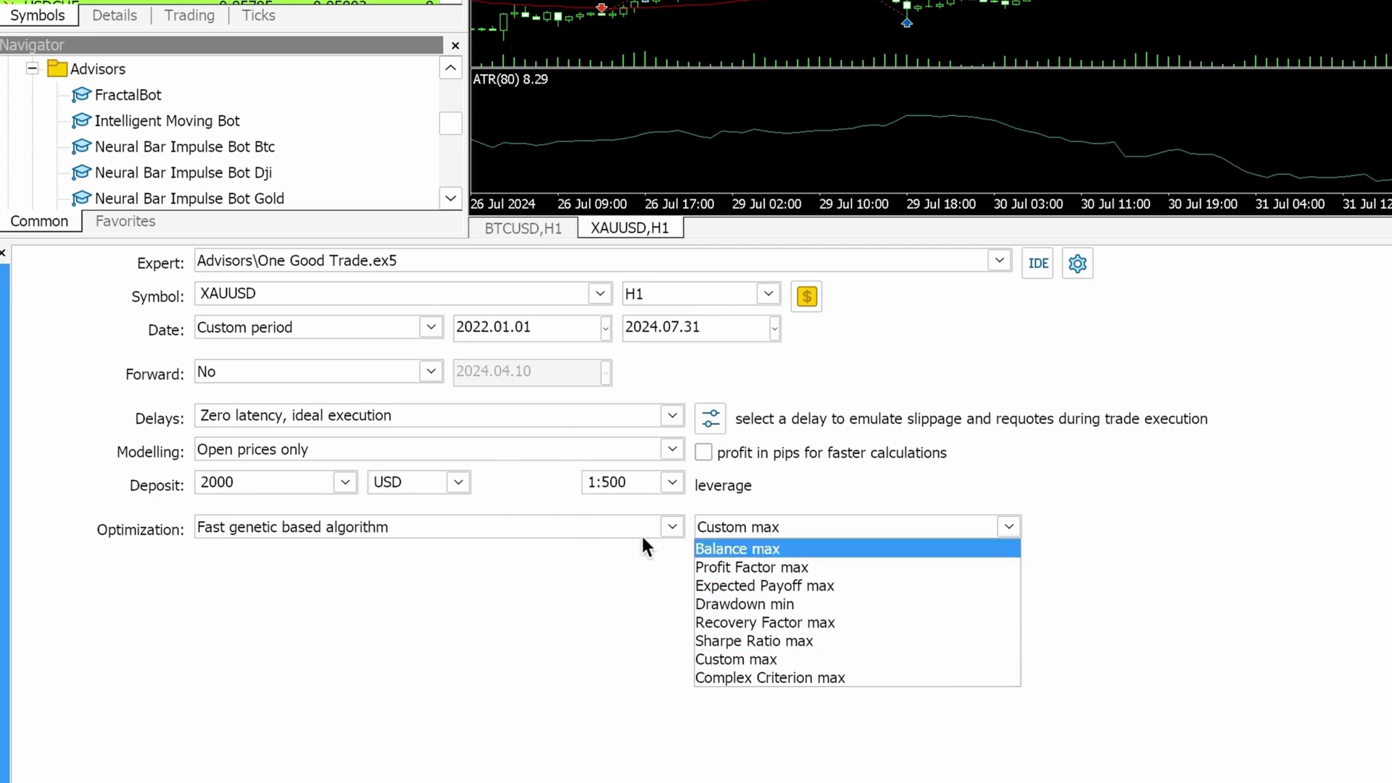
pyautogui.click(732, 678)
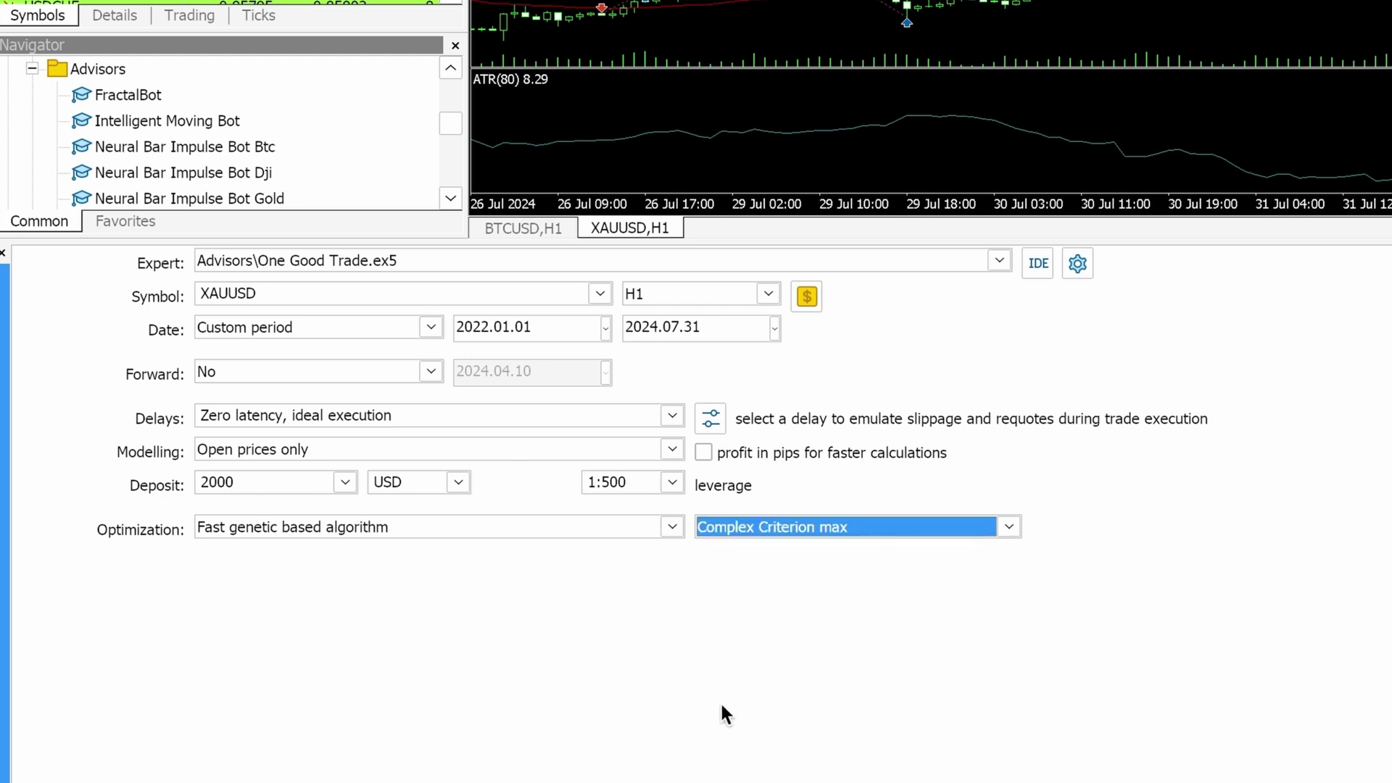
pyautogui.click(1008, 522)
pyautogui.click(807, 659)
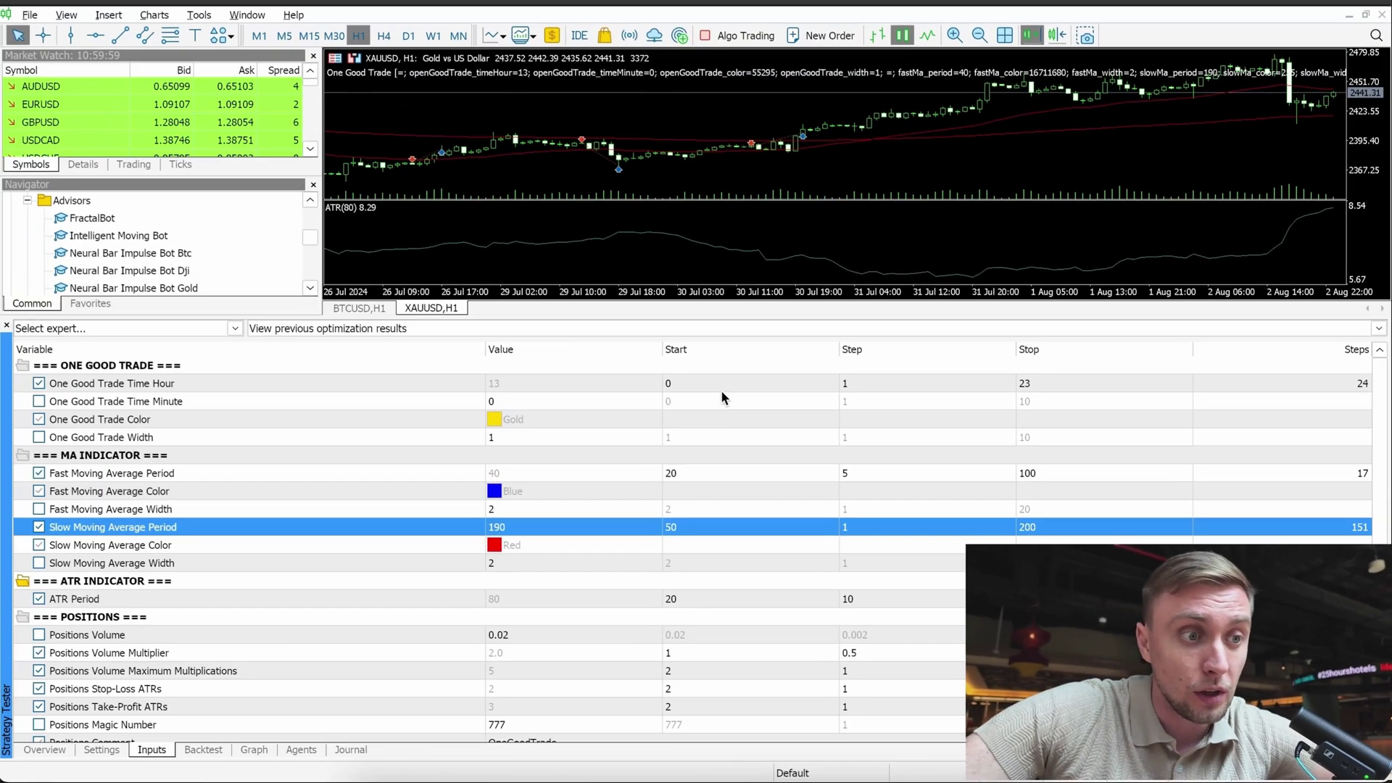
# Step: Check the Time Hour and Fast Moving Average Period ranges, and set the Slow Moving Average Period's optimization step to 10
pyautogui.click(719, 385)
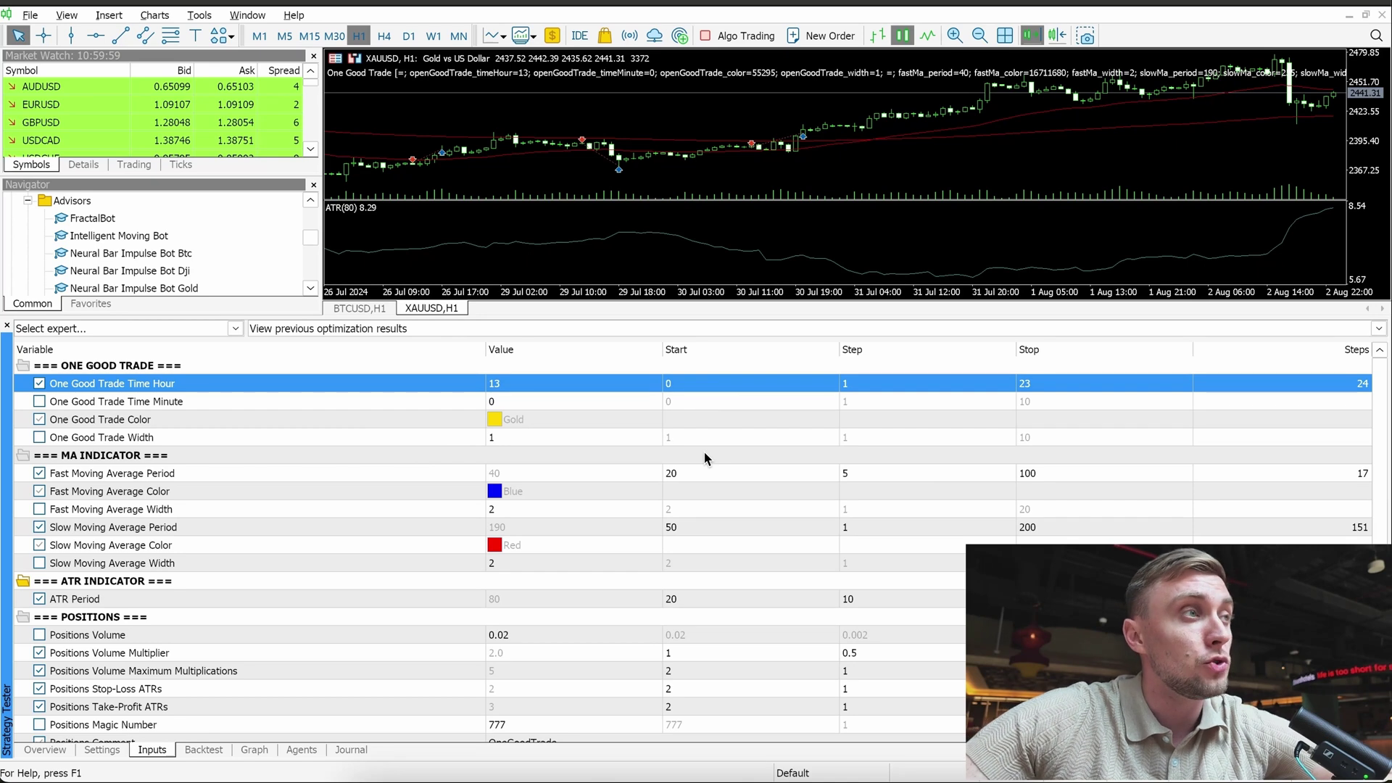
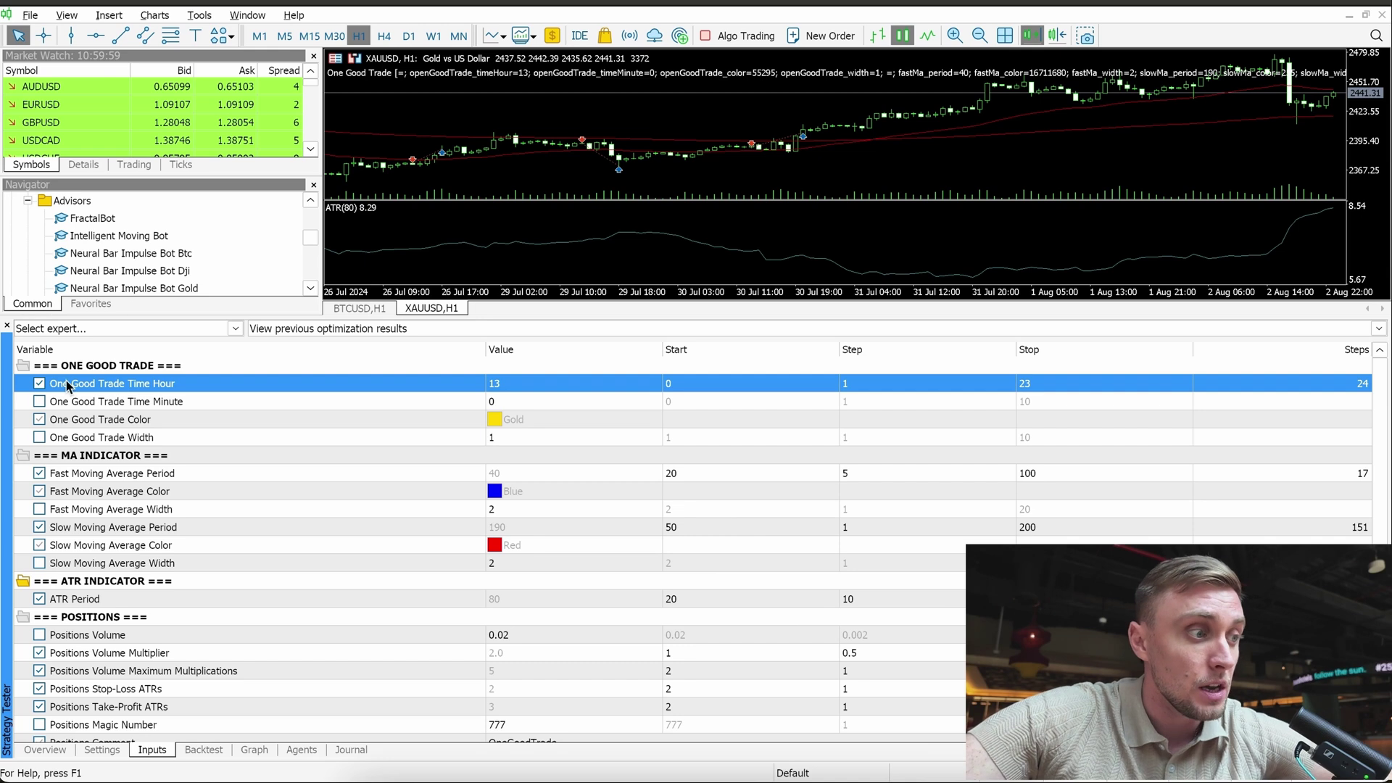
pyautogui.click(761, 403)
pyautogui.click(765, 385)
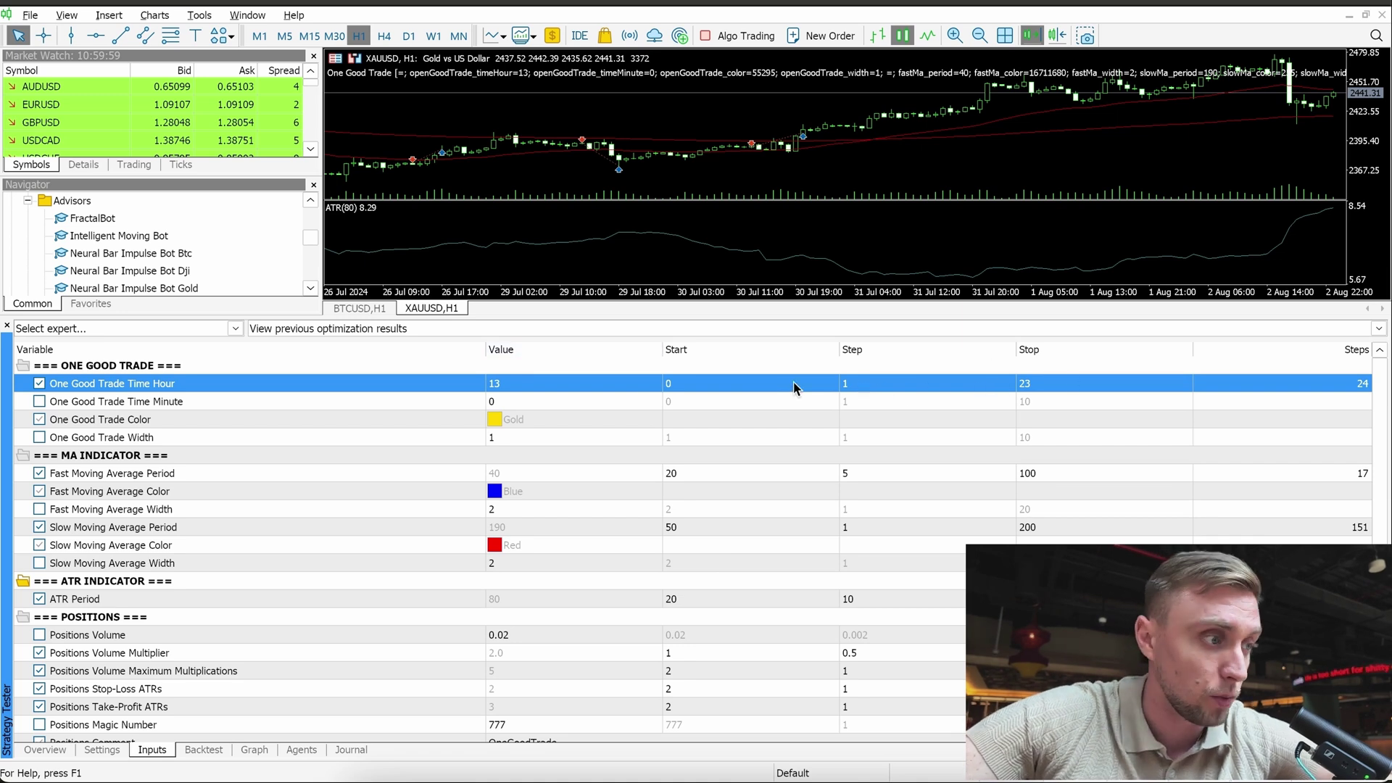
pyautogui.click(298, 460)
pyautogui.click(111, 475)
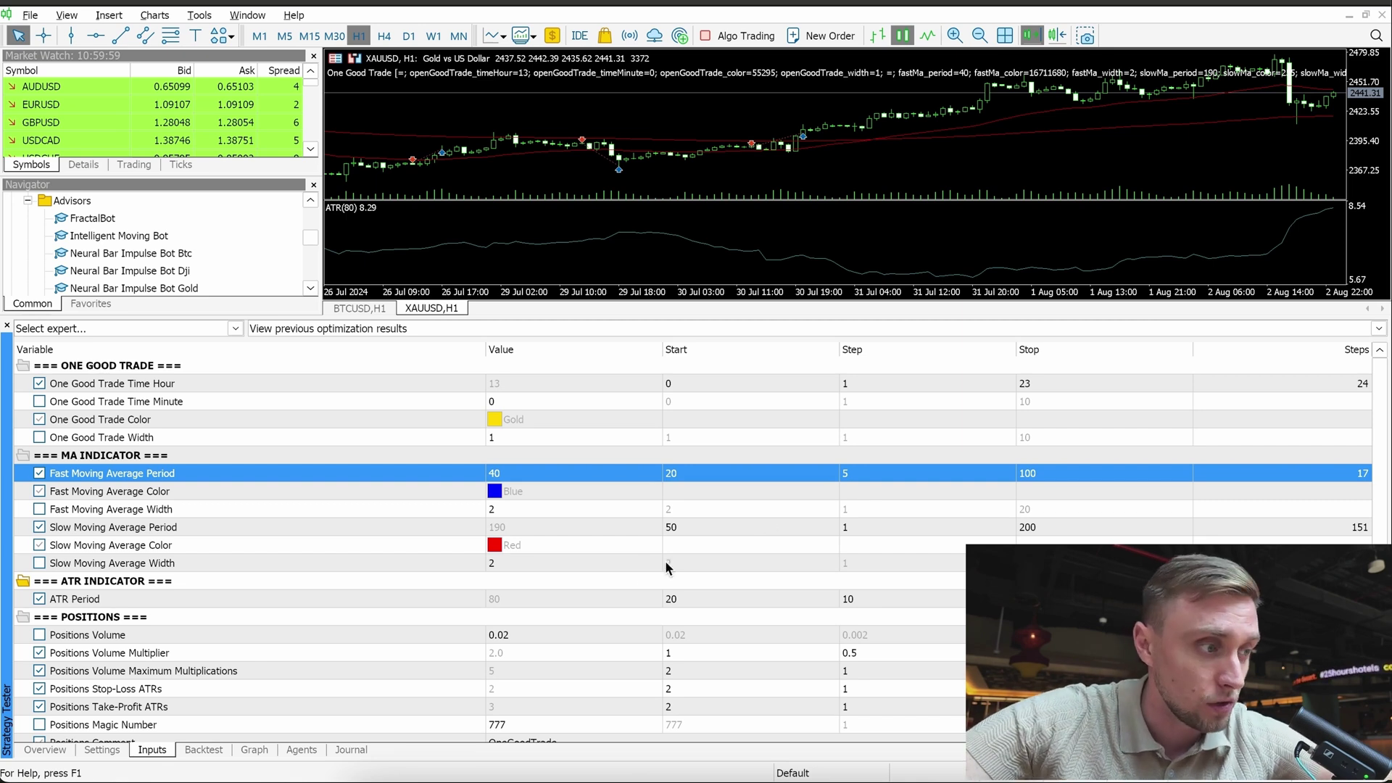
pyautogui.click(317, 527)
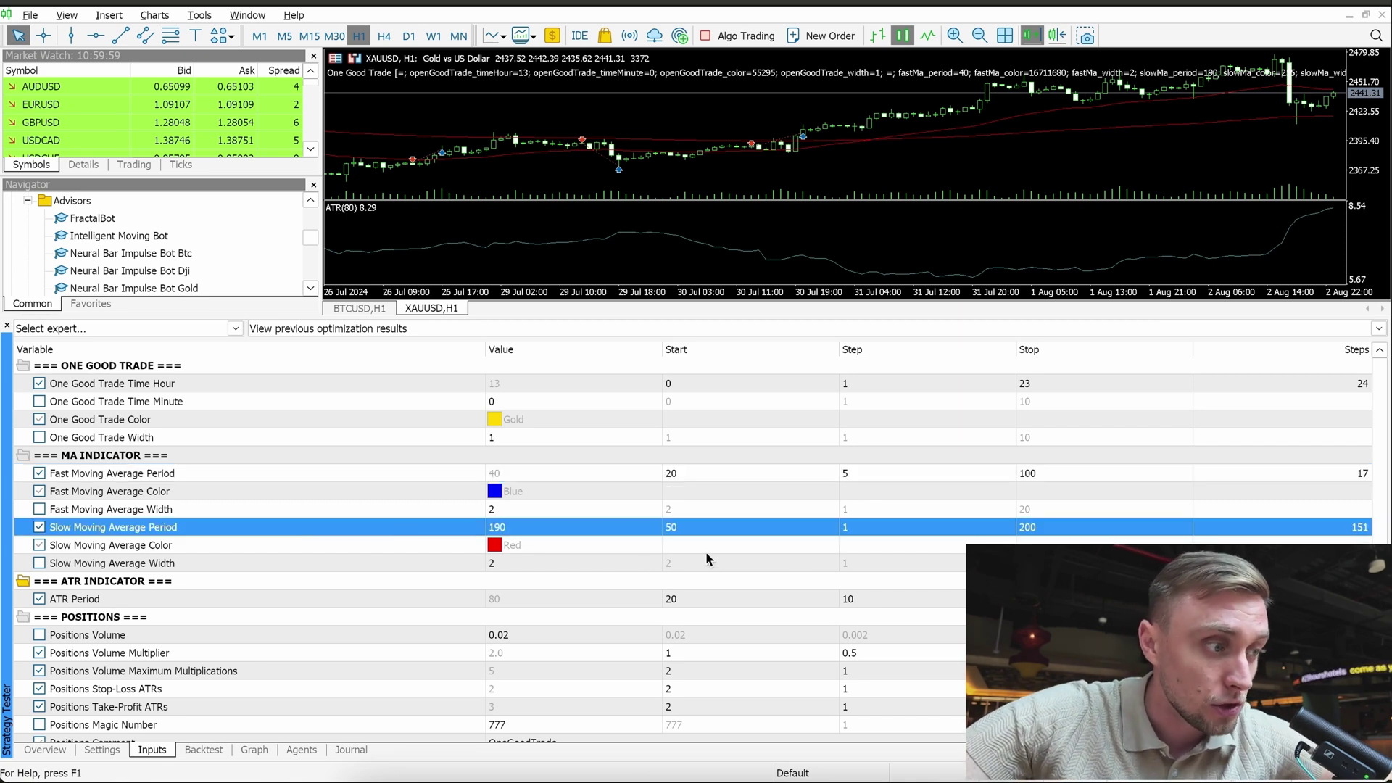
pyautogui.click(870, 526)
pyautogui.write('10')
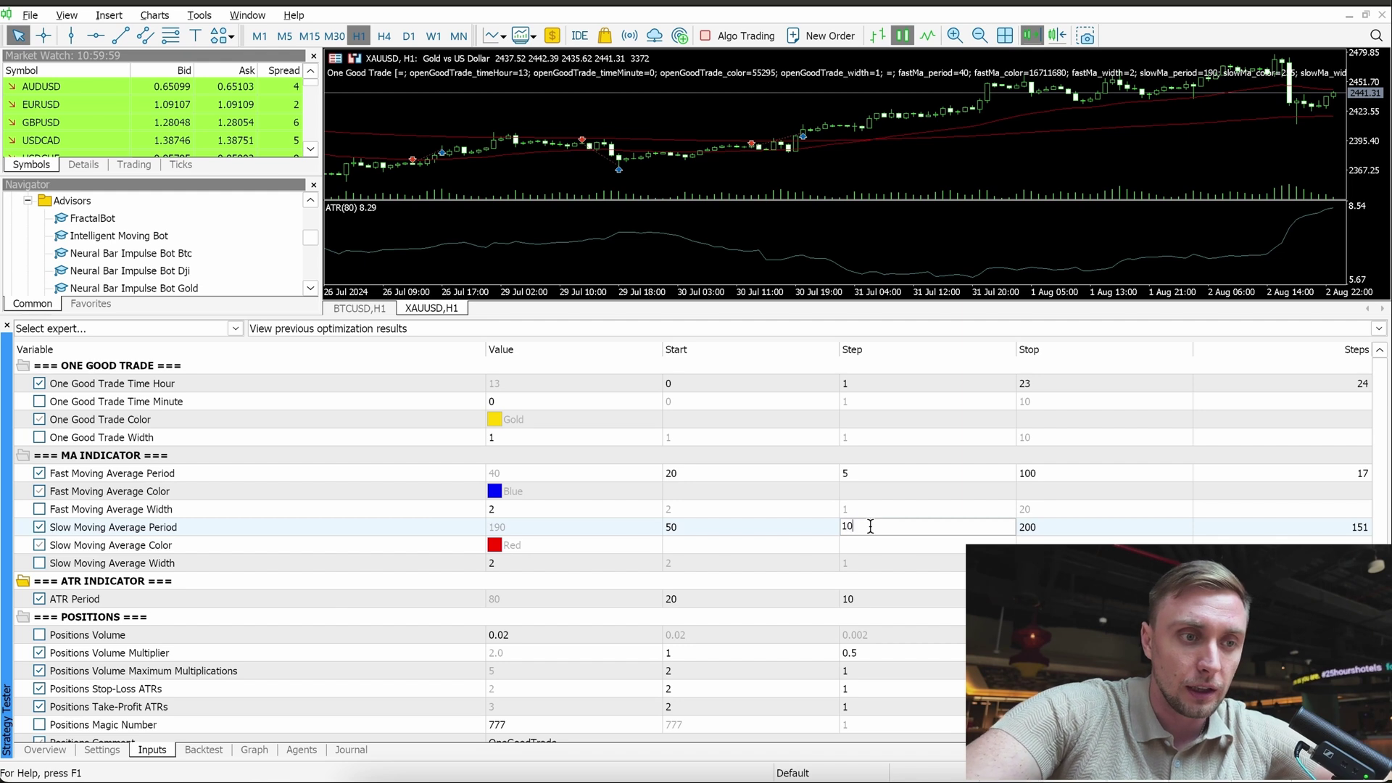
pyautogui.click(874, 541)
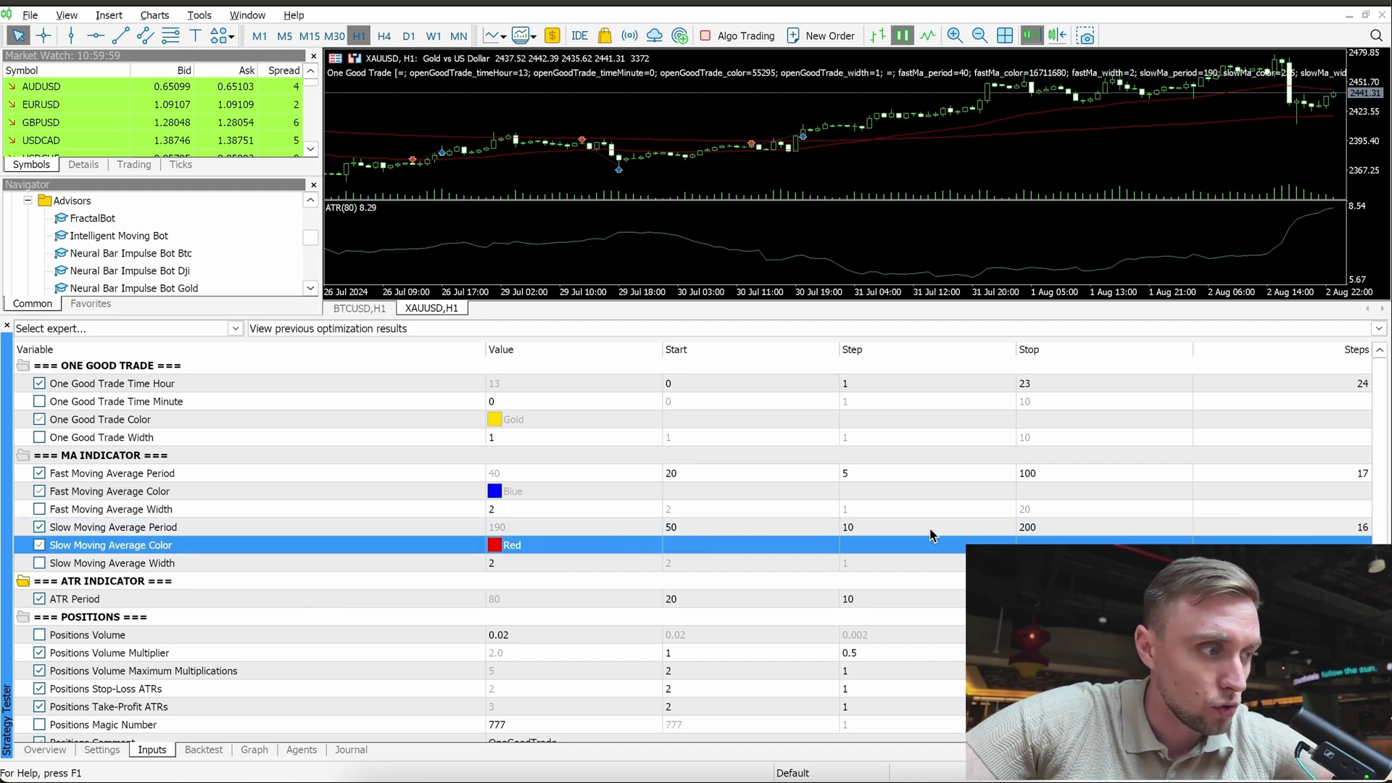
# Step: Check the ATR Period and position volume inputs, and set the stop value of Positions Volume Maximum Multiplications to 4
pyautogui.click(781, 599)
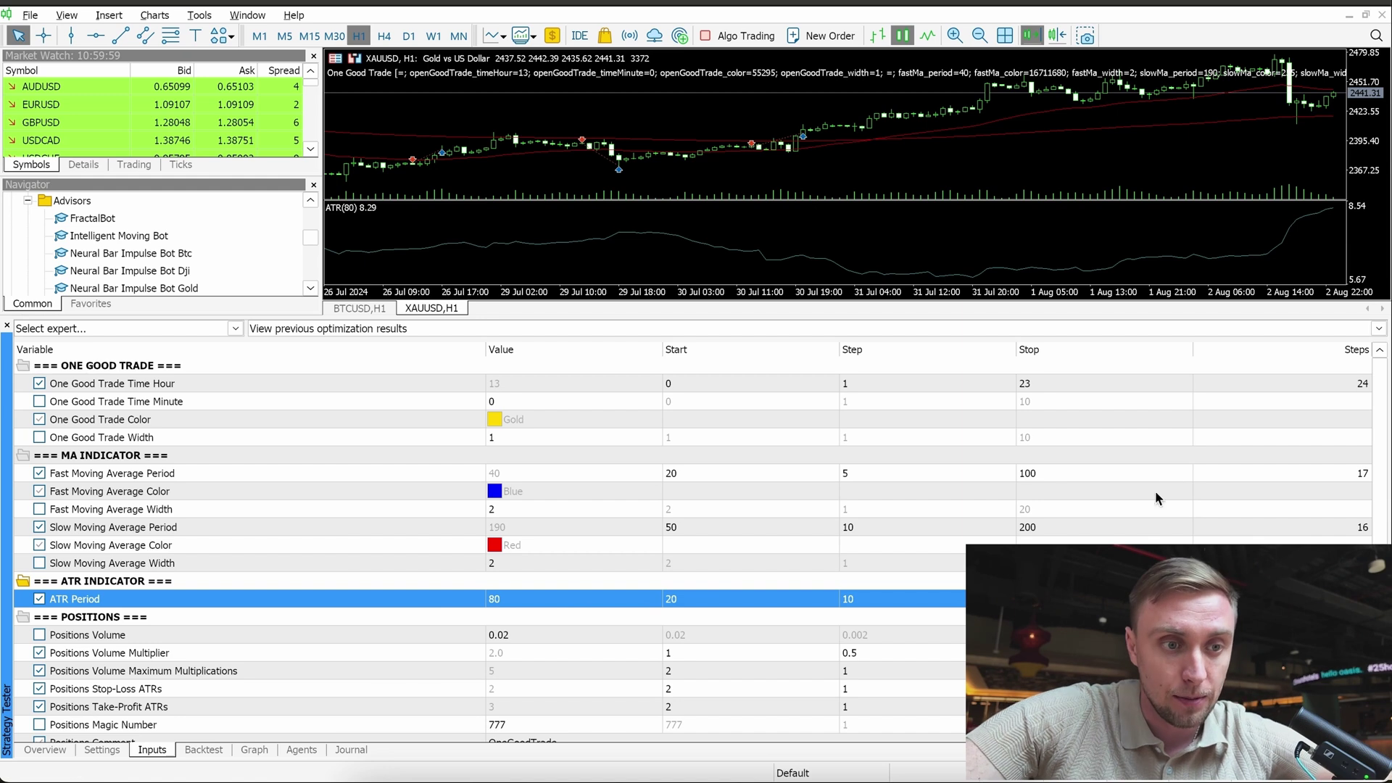
pyautogui.scroll(-3, 769, 557)
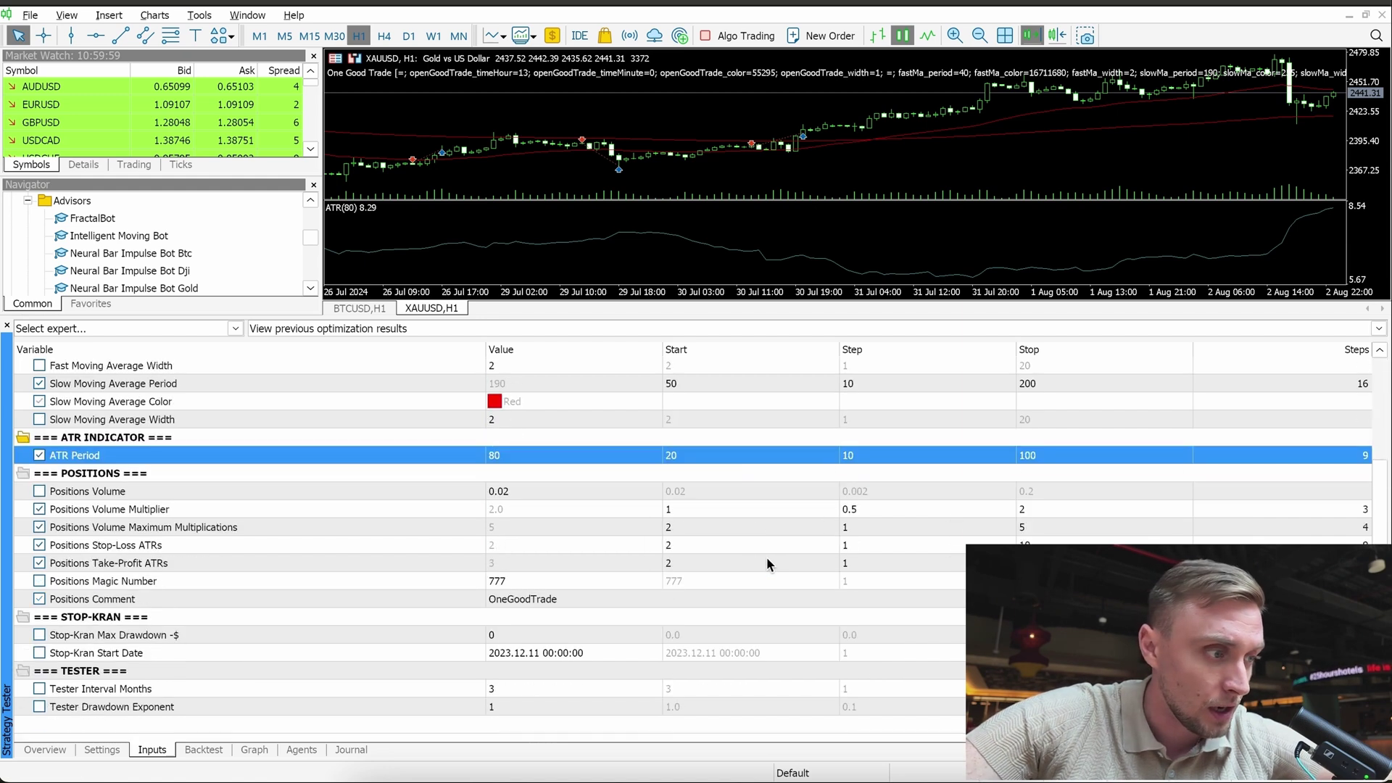
pyautogui.click(468, 493)
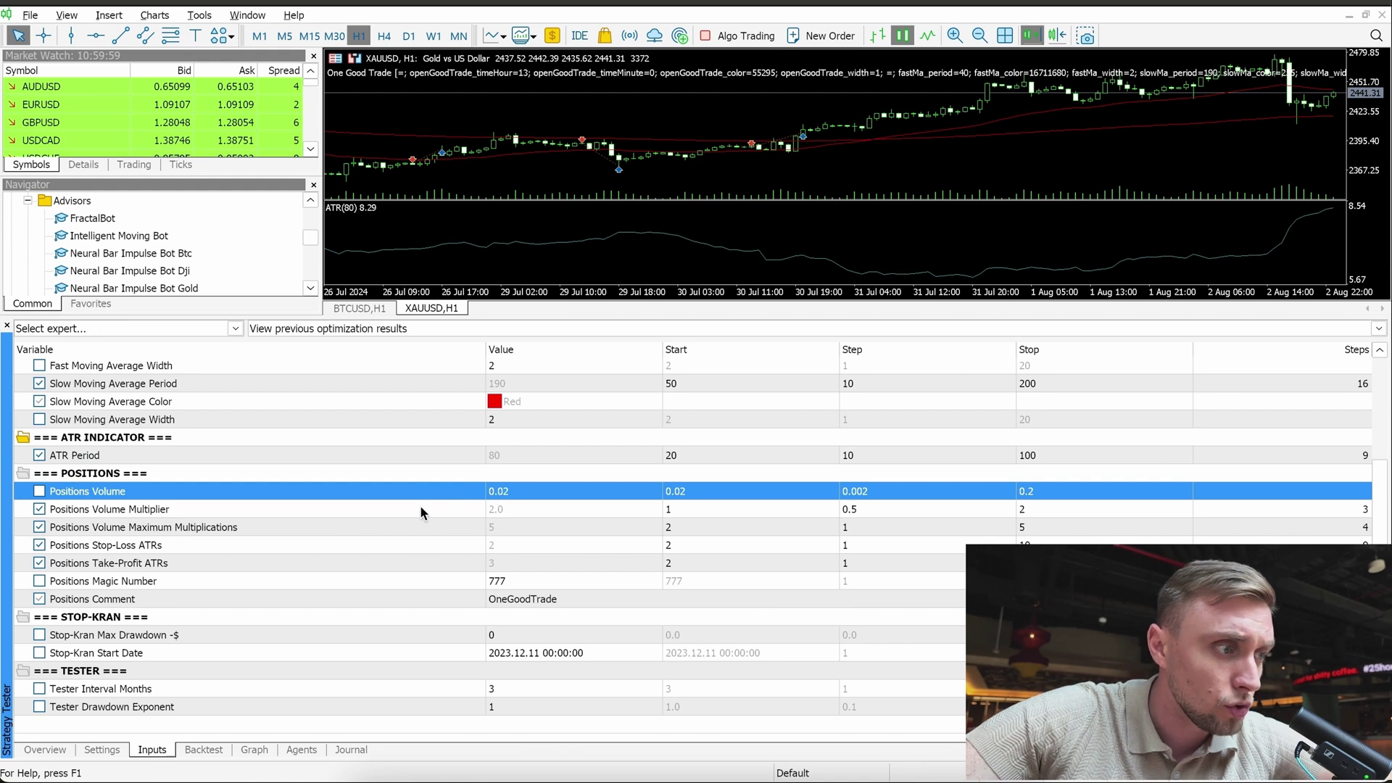
pyautogui.click(137, 509)
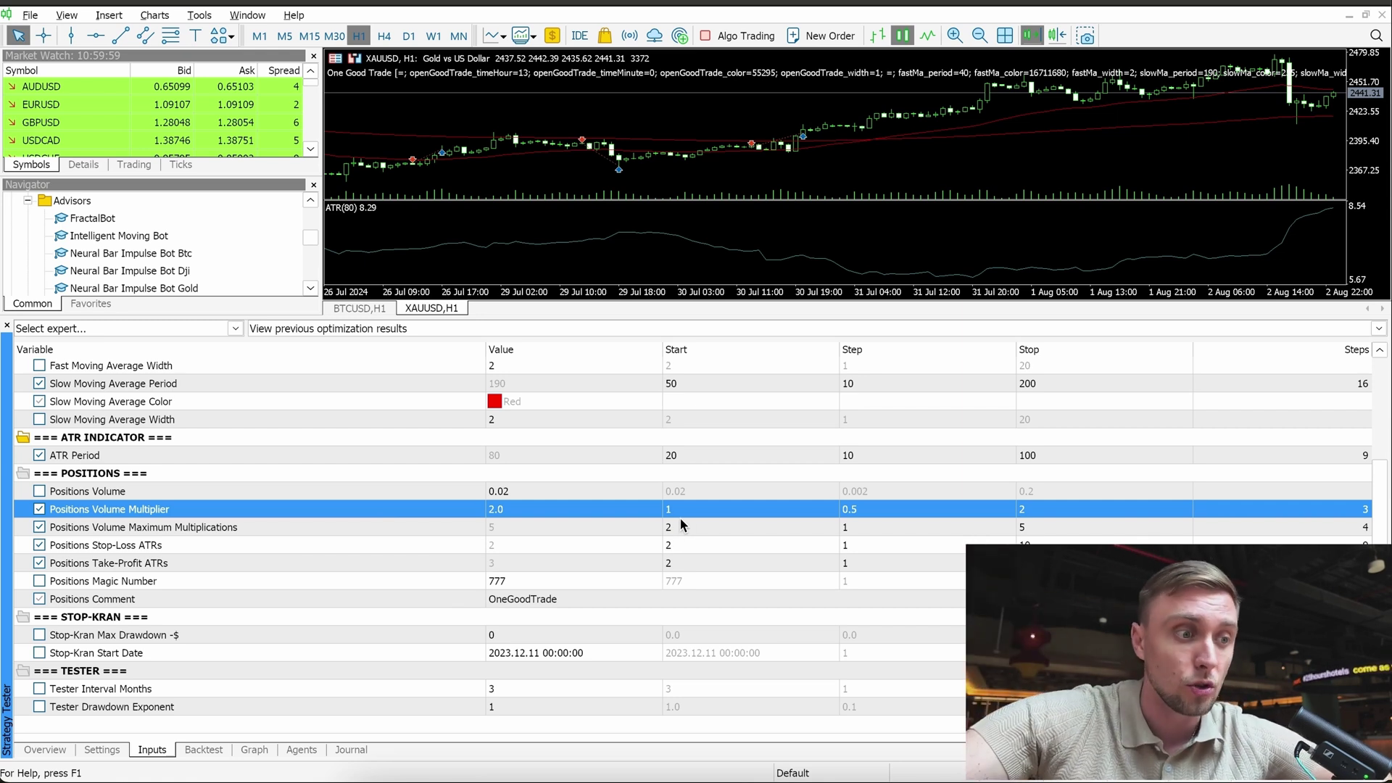
pyautogui.click(274, 528)
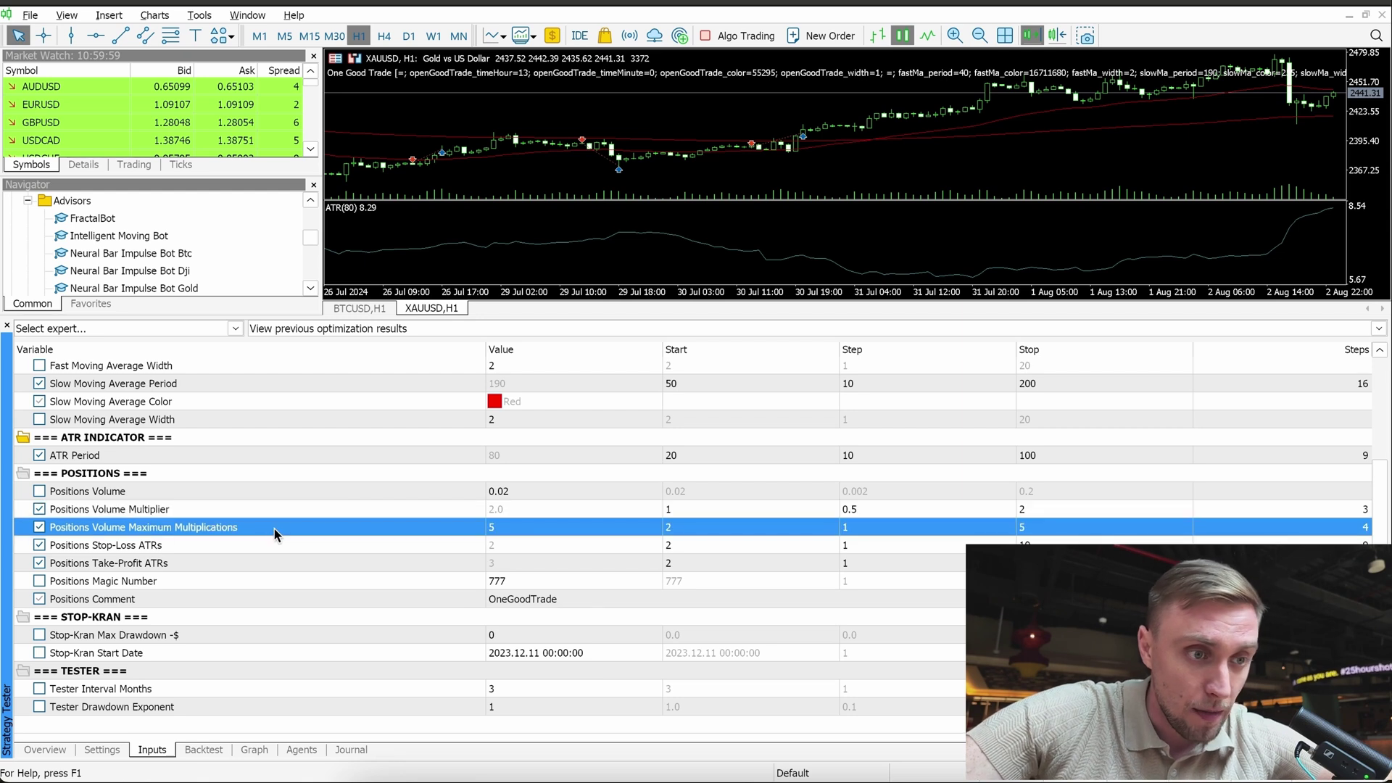
pyautogui.doubleClick(1039, 529)
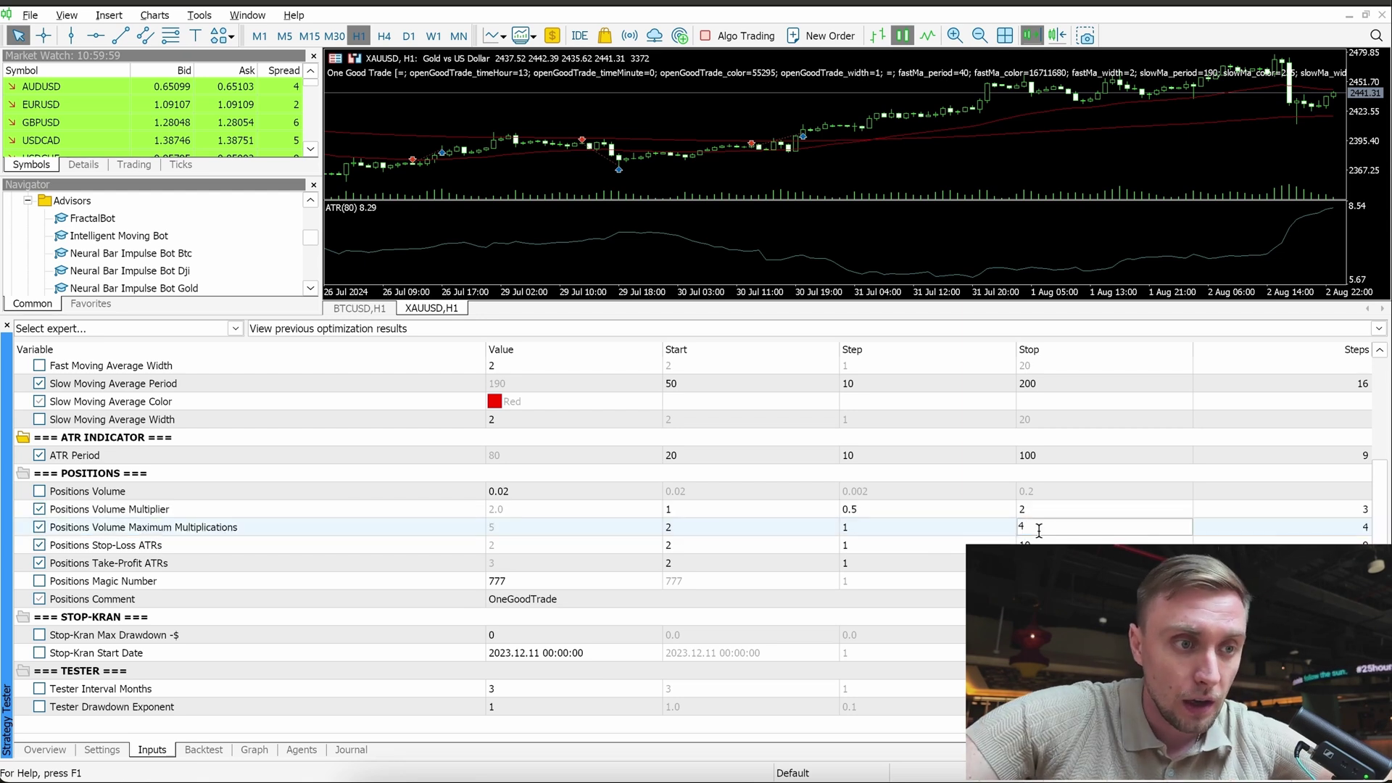
pyautogui.write('4')
pyautogui.press('Return')
# Step: Check the volume multiplier, stop-loss and take-profit ranges, and run the XAUUSD optimization with an enlarged results chart
pyautogui.click(698, 510)
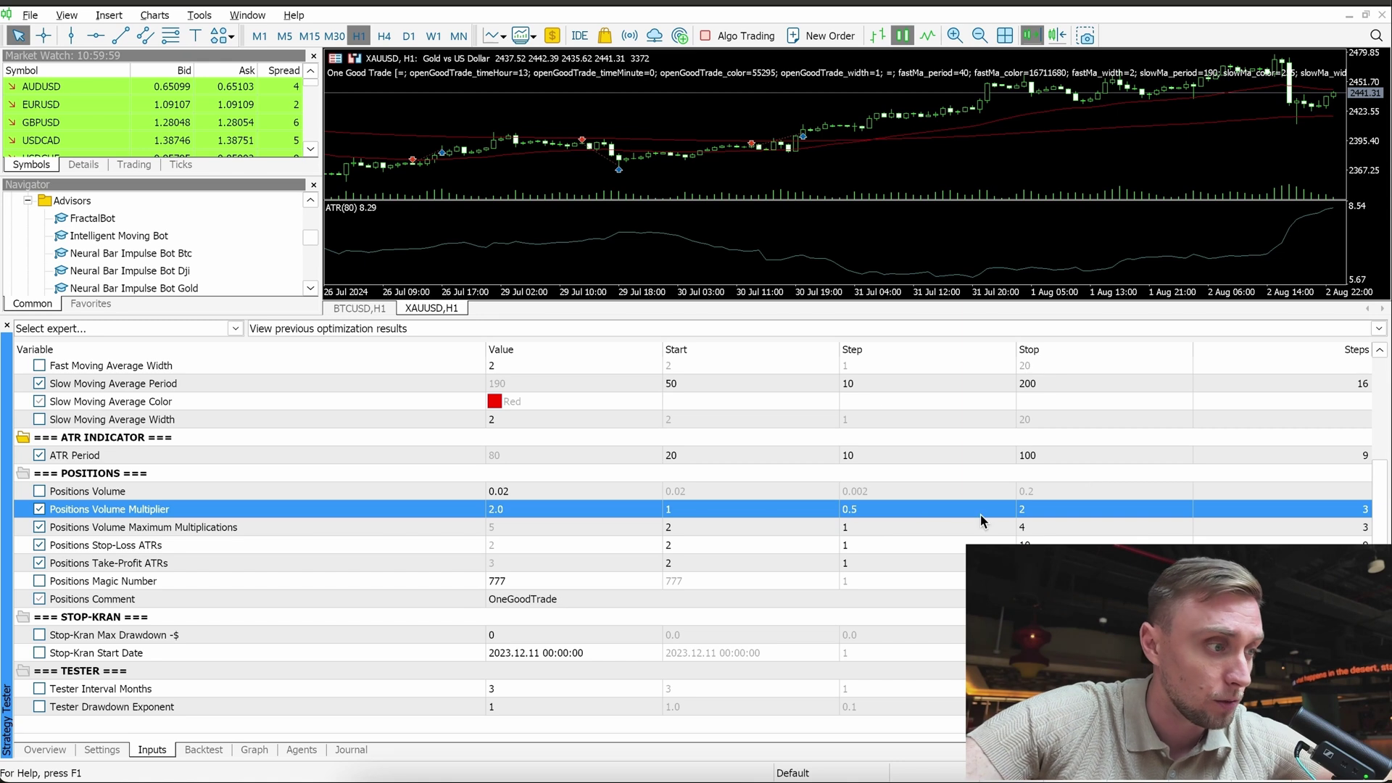
pyautogui.click(382, 548)
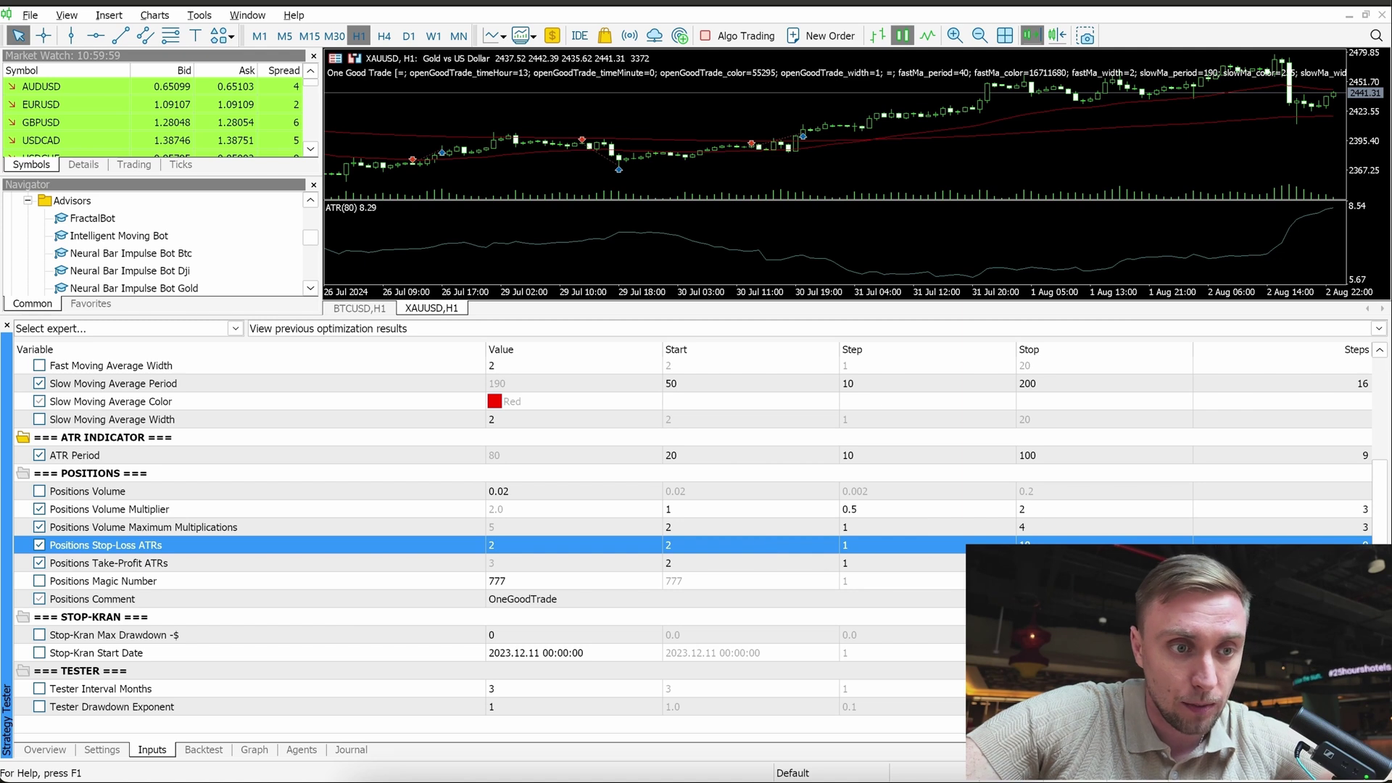
pyautogui.click(941, 565)
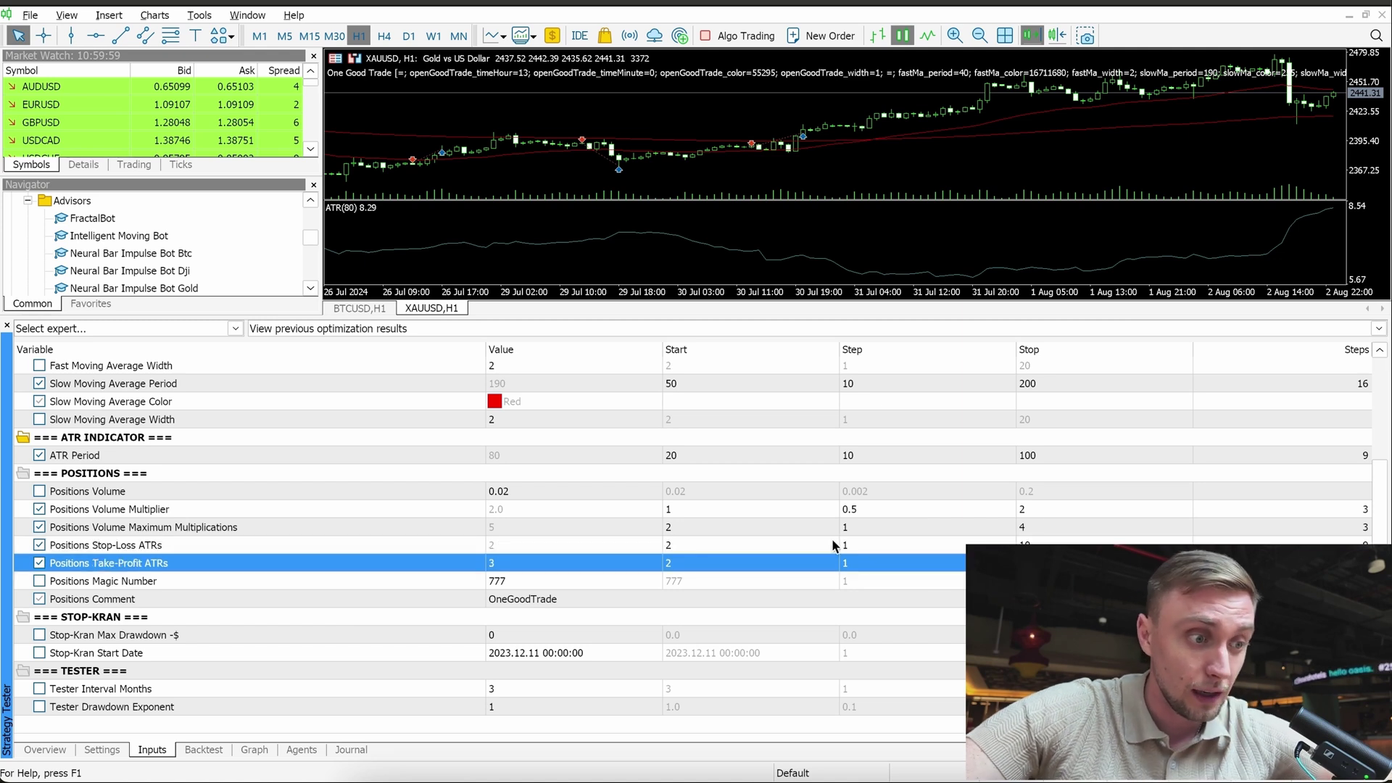
pyautogui.scroll(3, 821, 502)
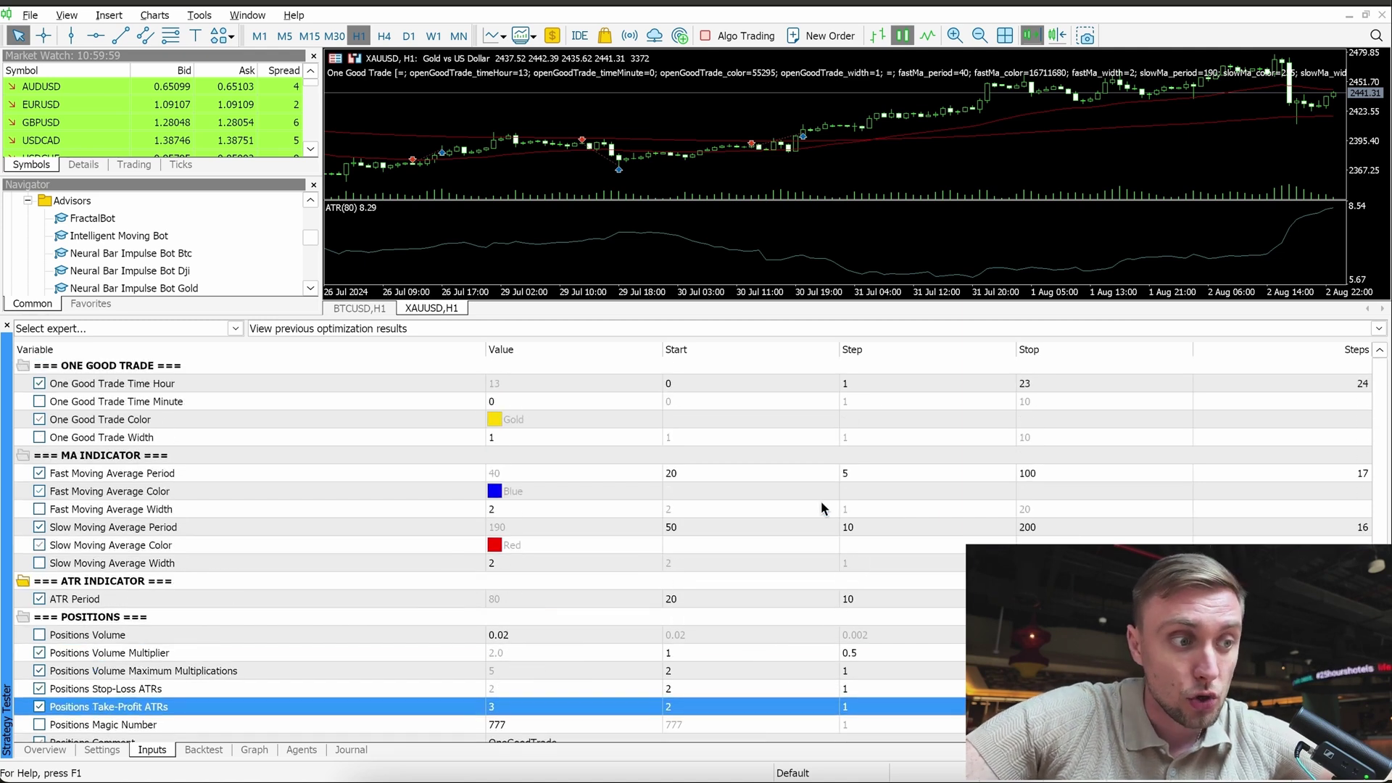
pyautogui.click(100, 750)
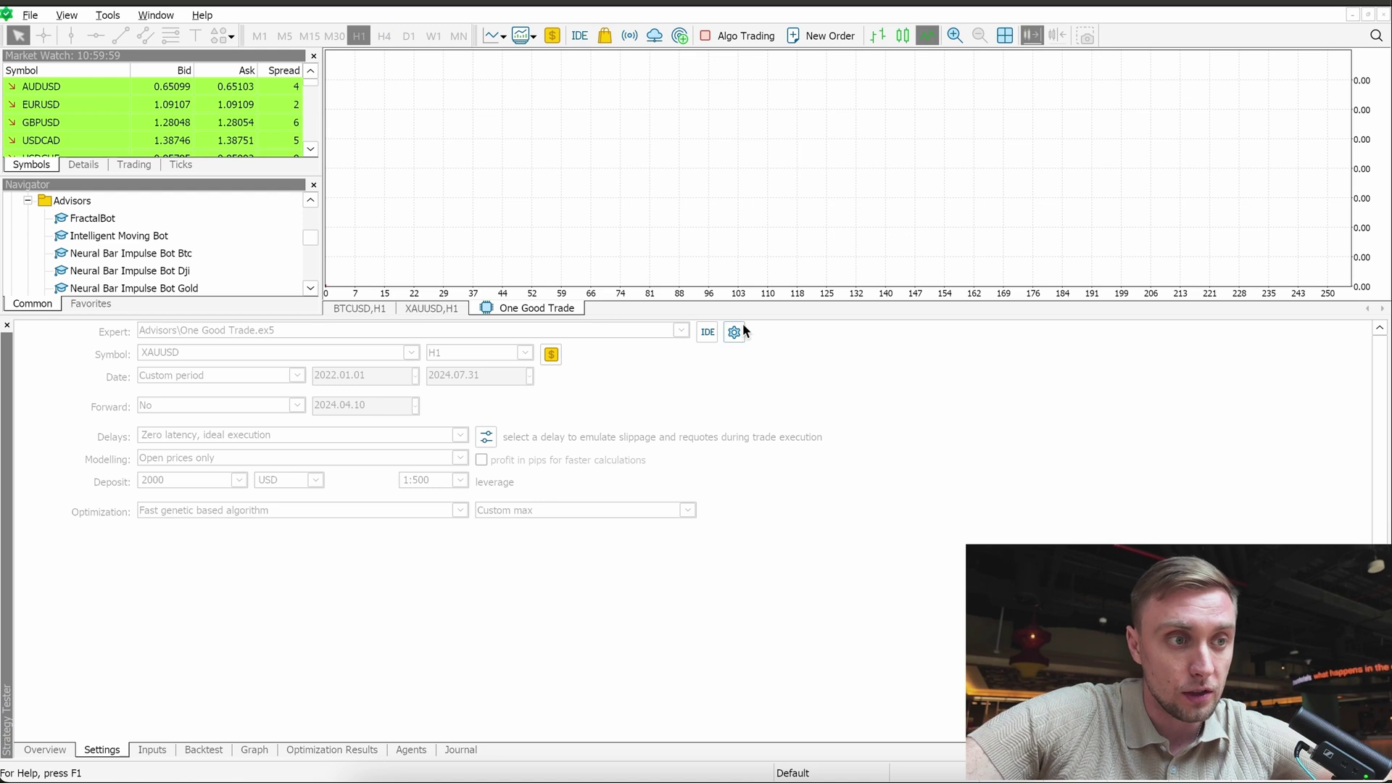
pyautogui.moveTo(751, 318); pyautogui.dragTo(754, 403)
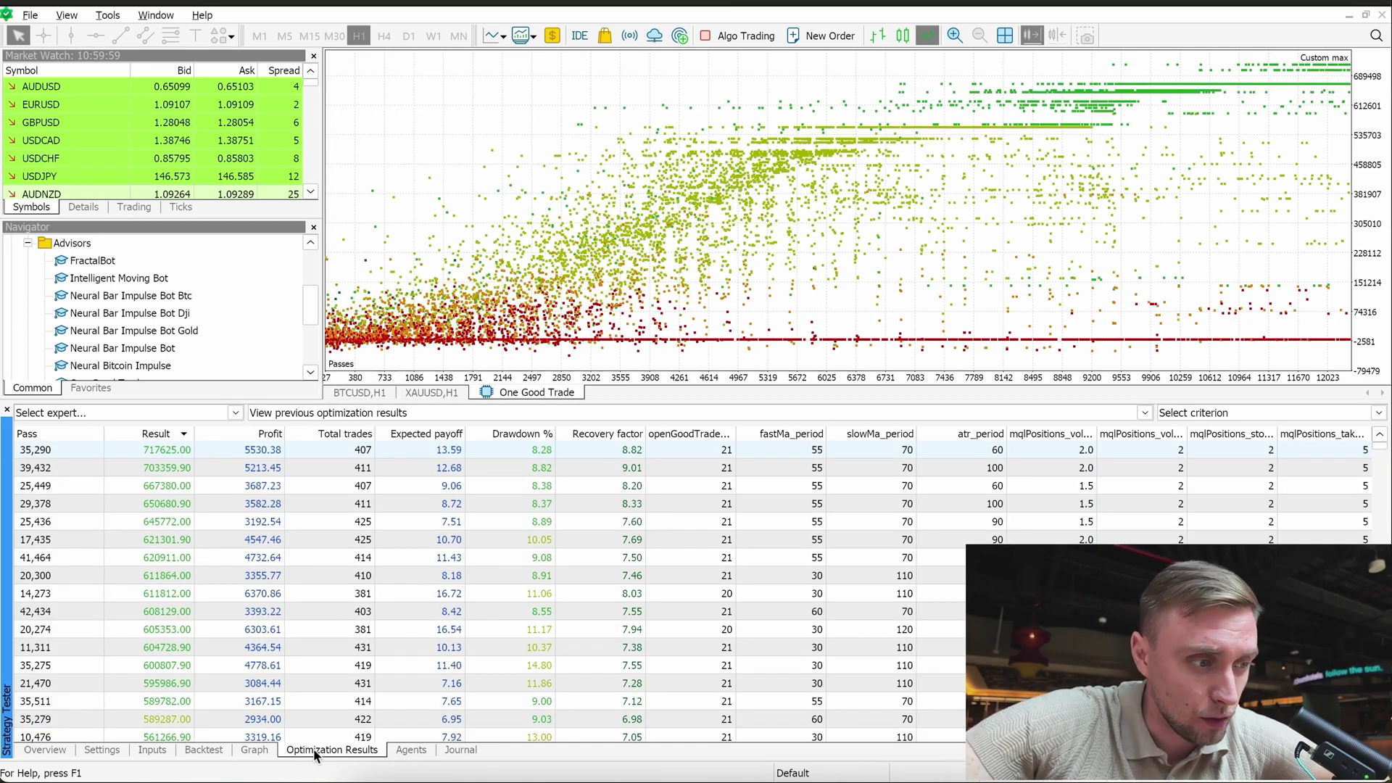
# Step: Browse the optimization results and run a single test of the pass with the highest Result value
pyautogui.scroll(-15, 289, 538)
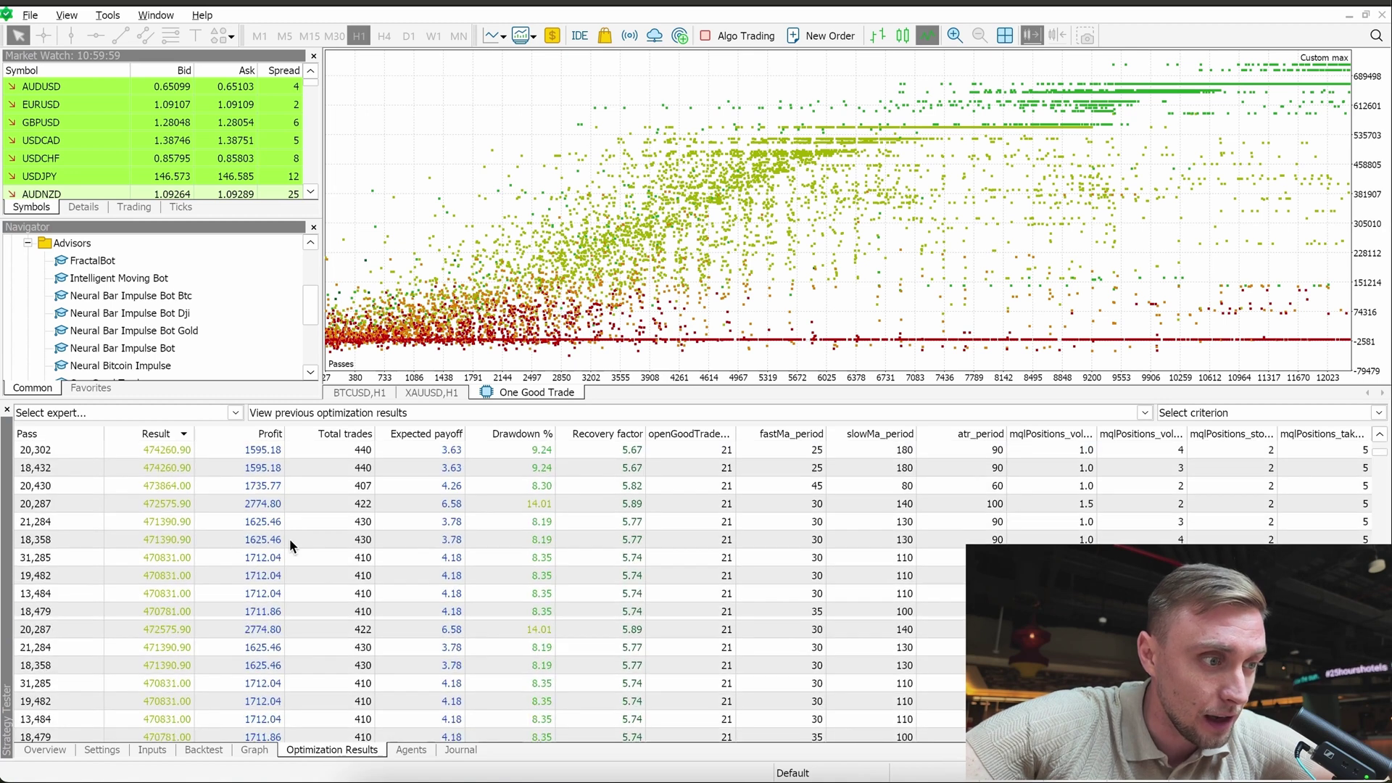
pyautogui.scroll(15, 290, 538)
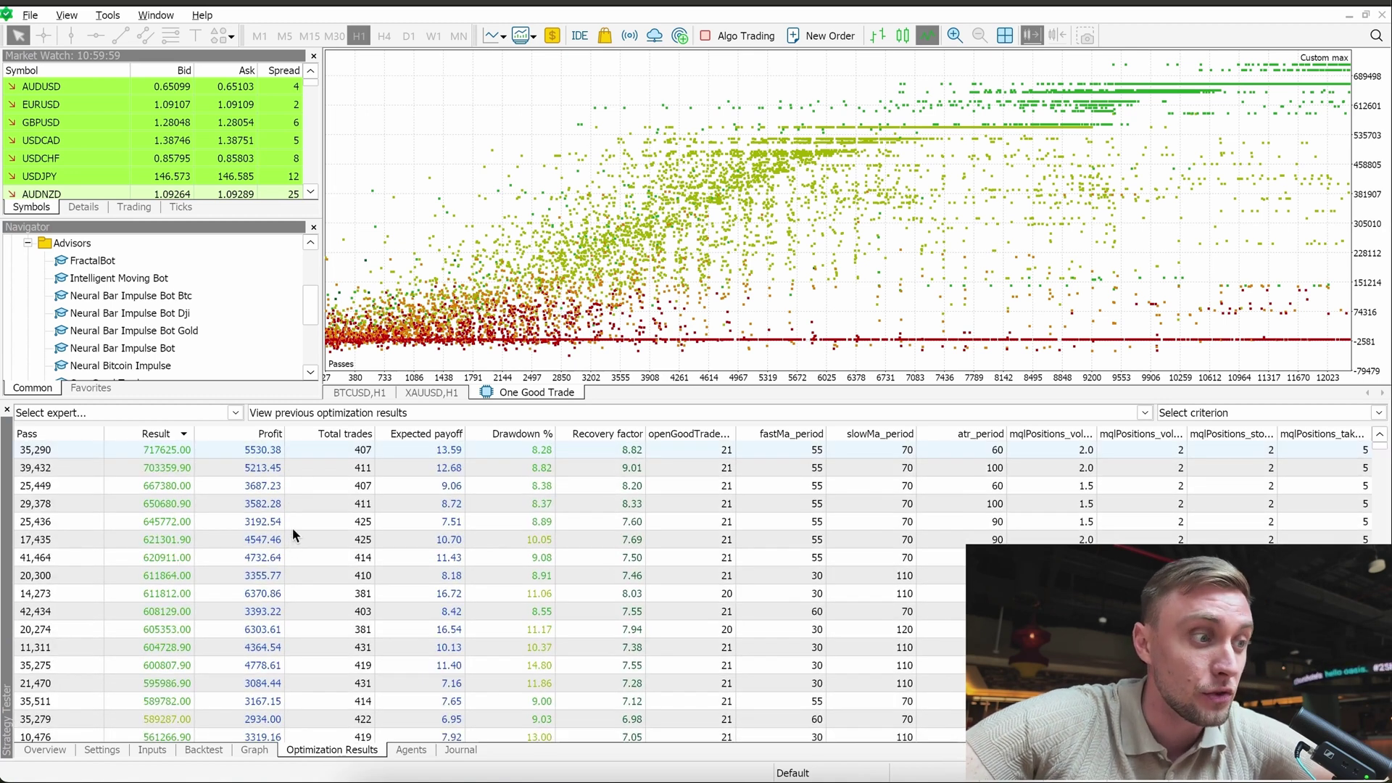
pyautogui.click(270, 474)
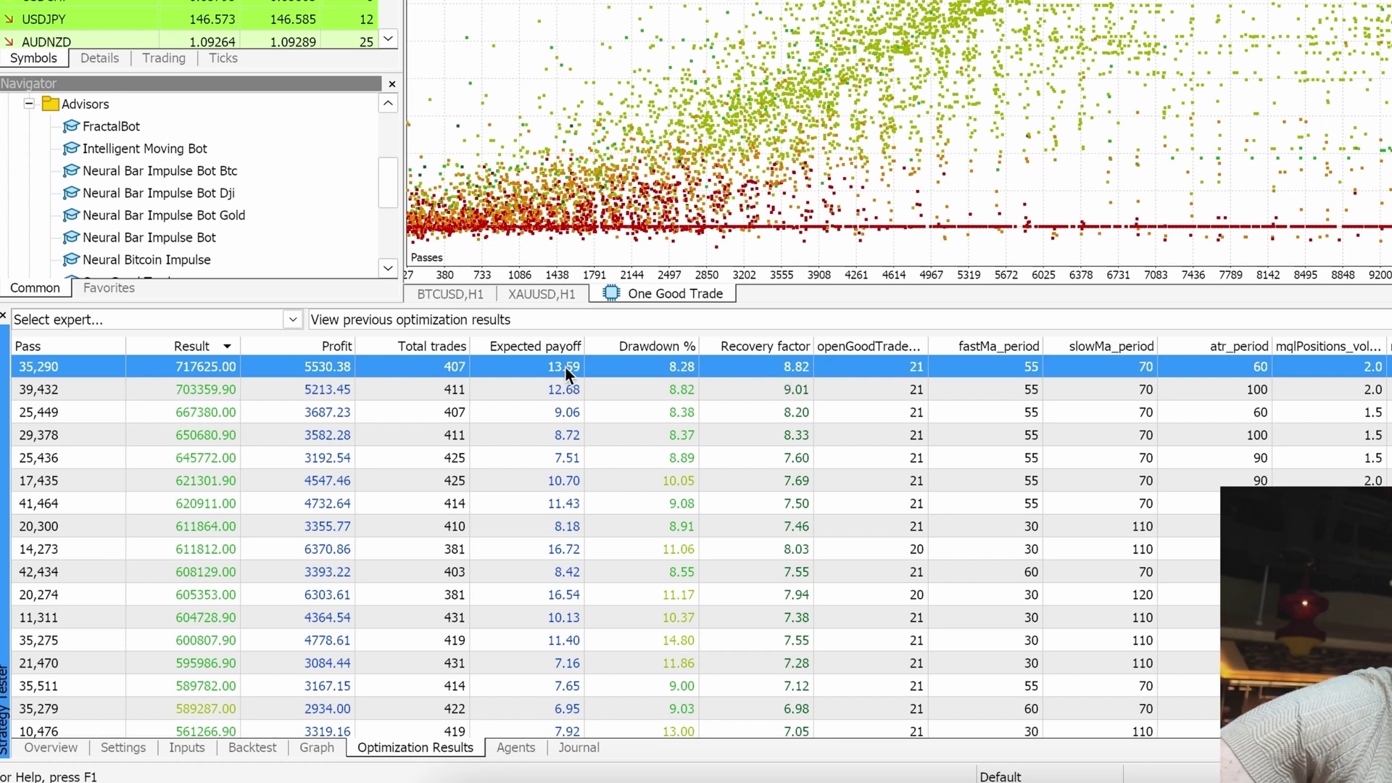
pyautogui.doubleClick(432, 372)
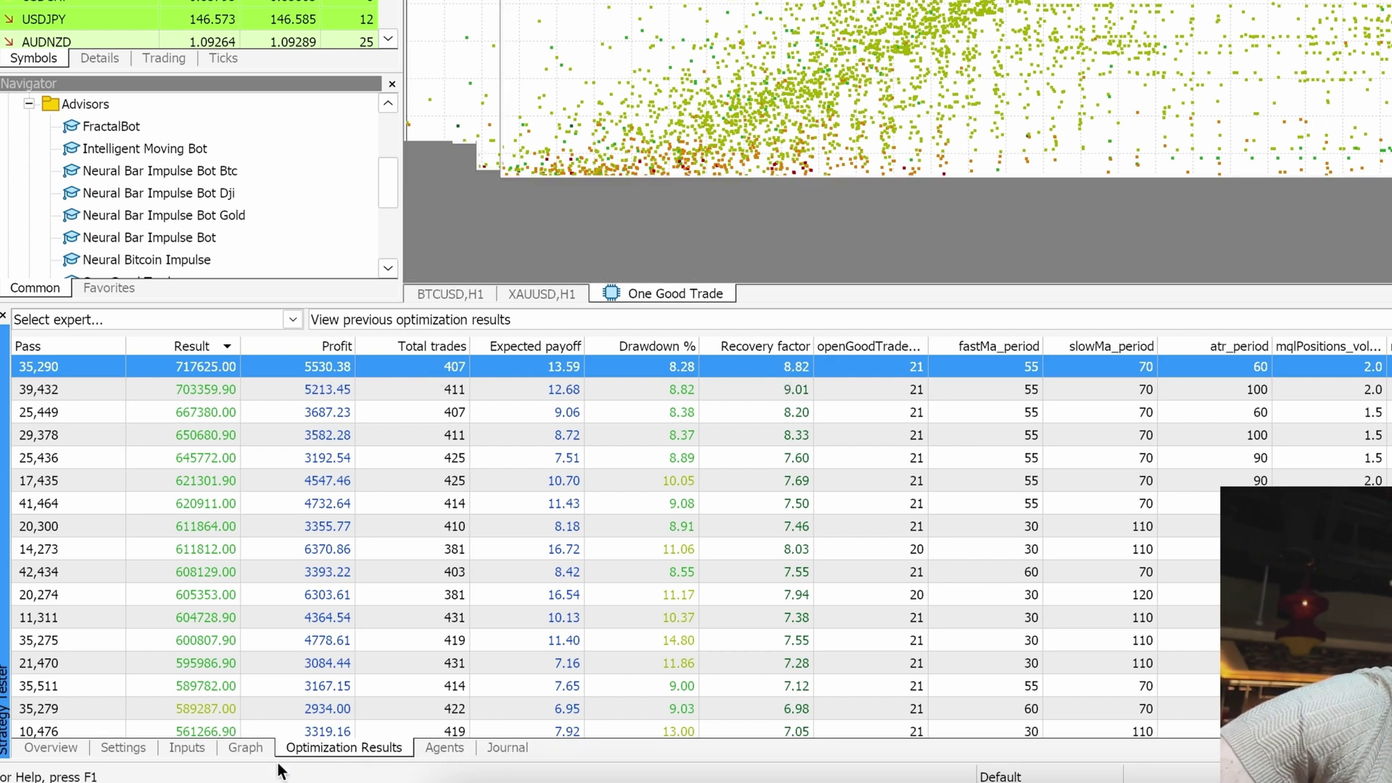
# Step: Review the balance graph and backtest report of the selected optimization pass
pyautogui.click(250, 746)
pyautogui.click(316, 748)
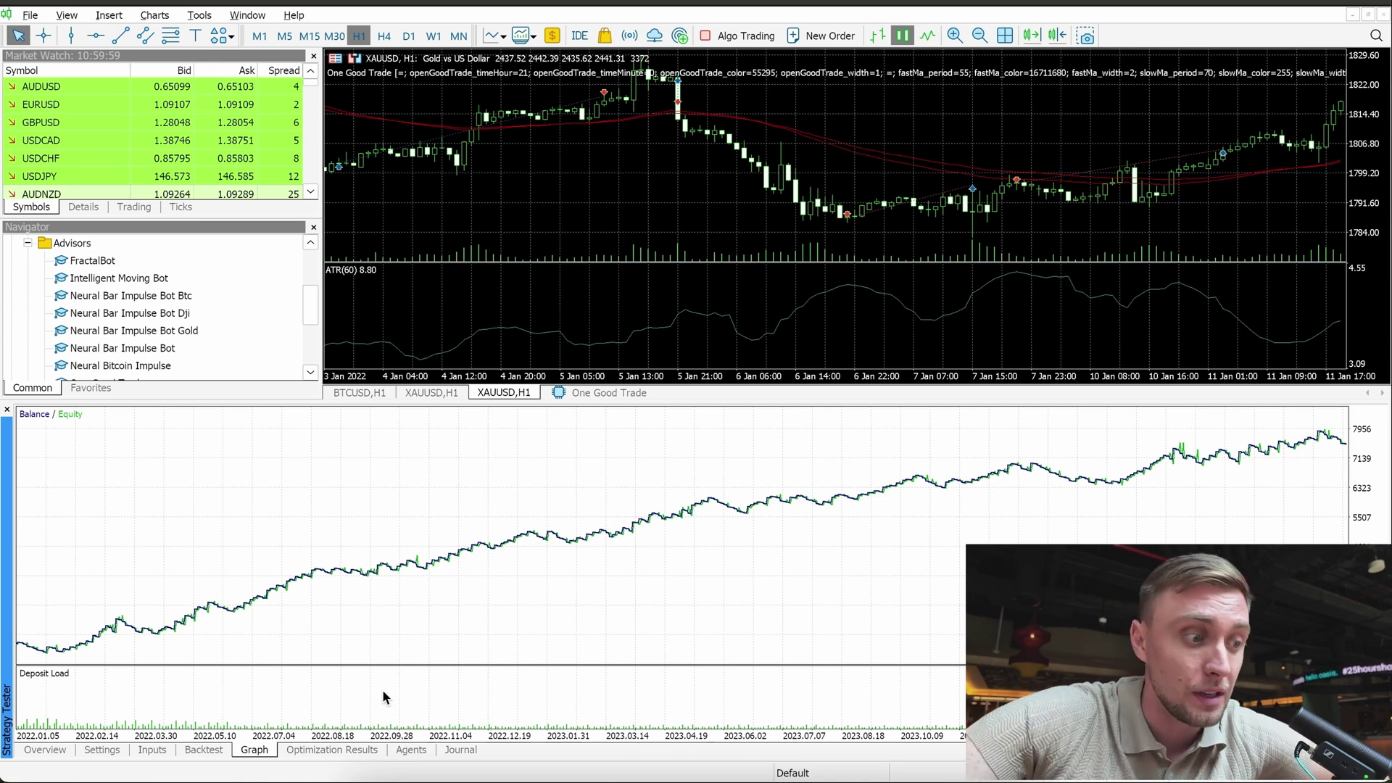
pyautogui.click(207, 749)
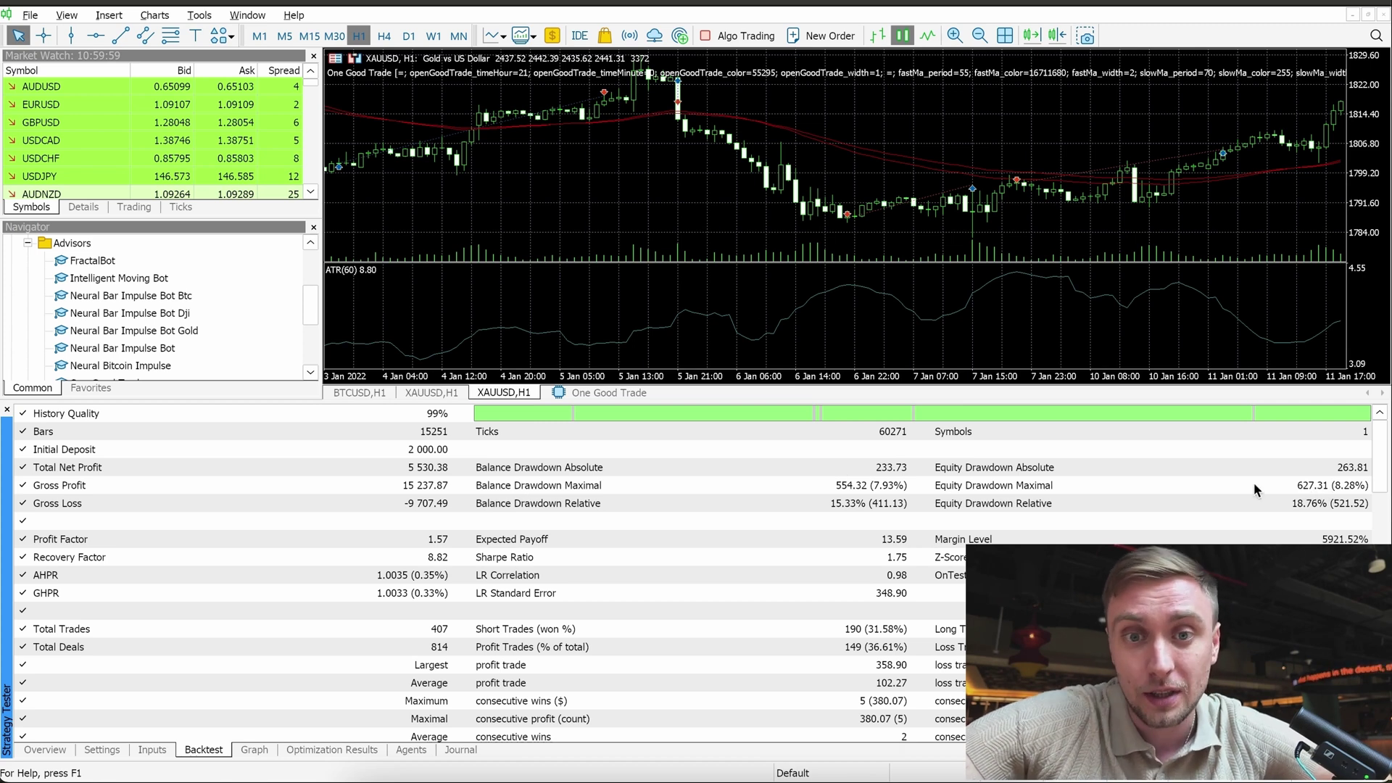
# Step: Save the optimized XAUUSD tester inputs as a new settings file named OneGoodTrade_H1_XAUUSD_2.set
pyautogui.click(154, 749)
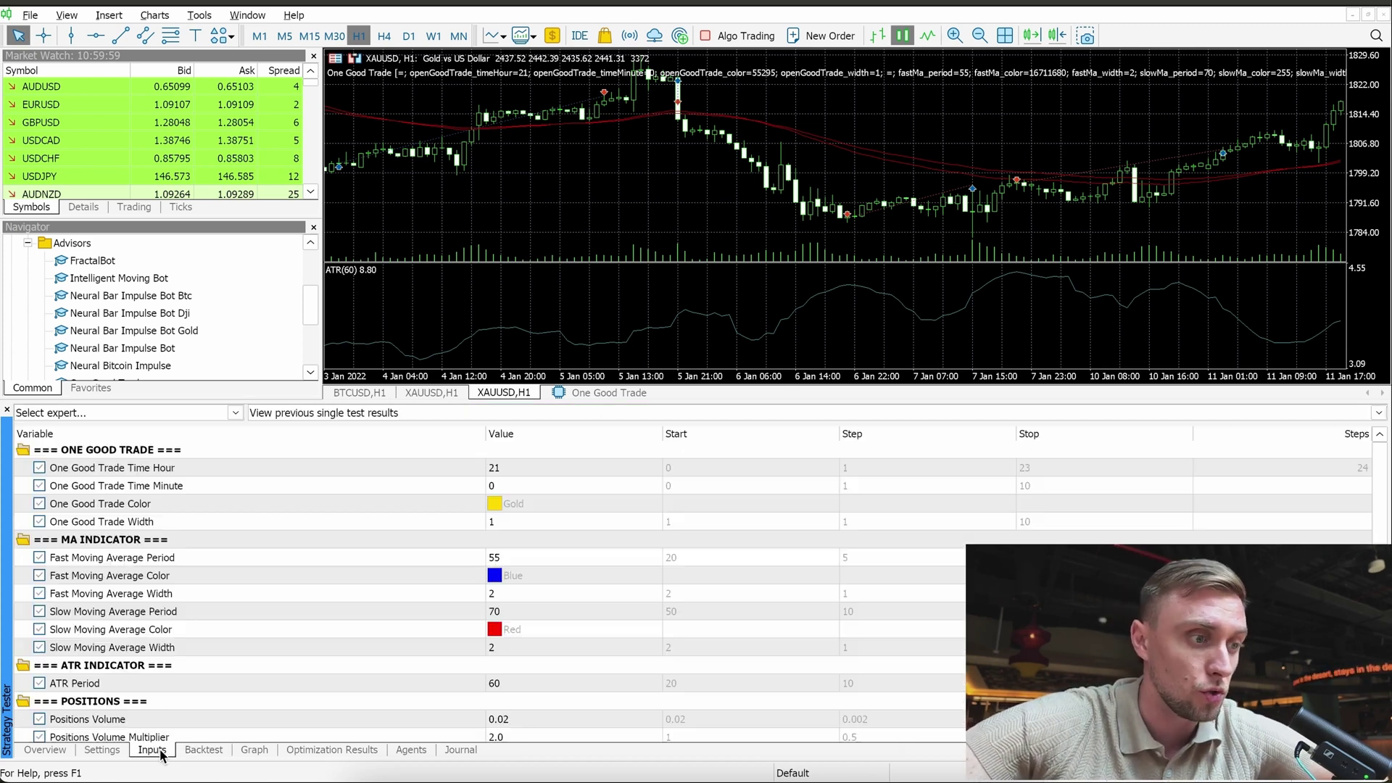
pyautogui.rightClick(354, 574)
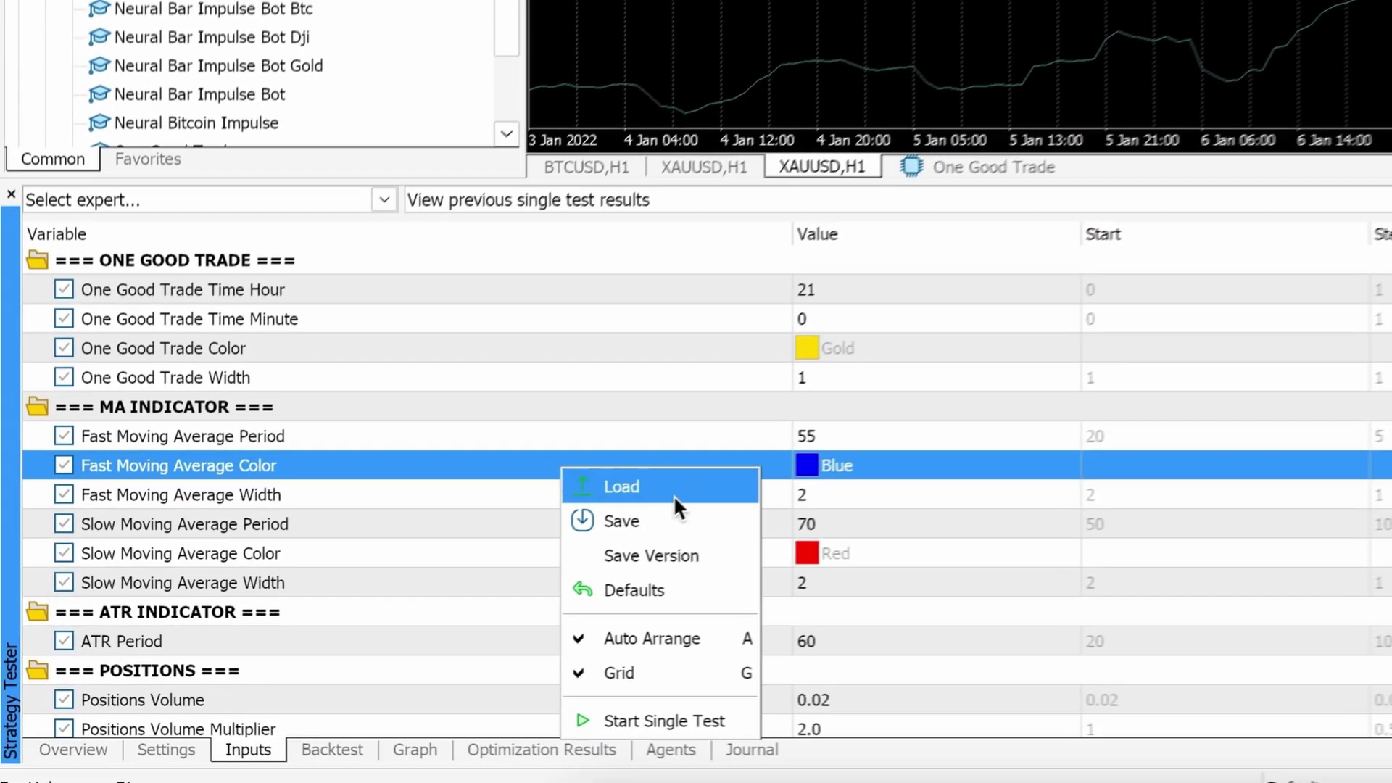
pyautogui.click(681, 520)
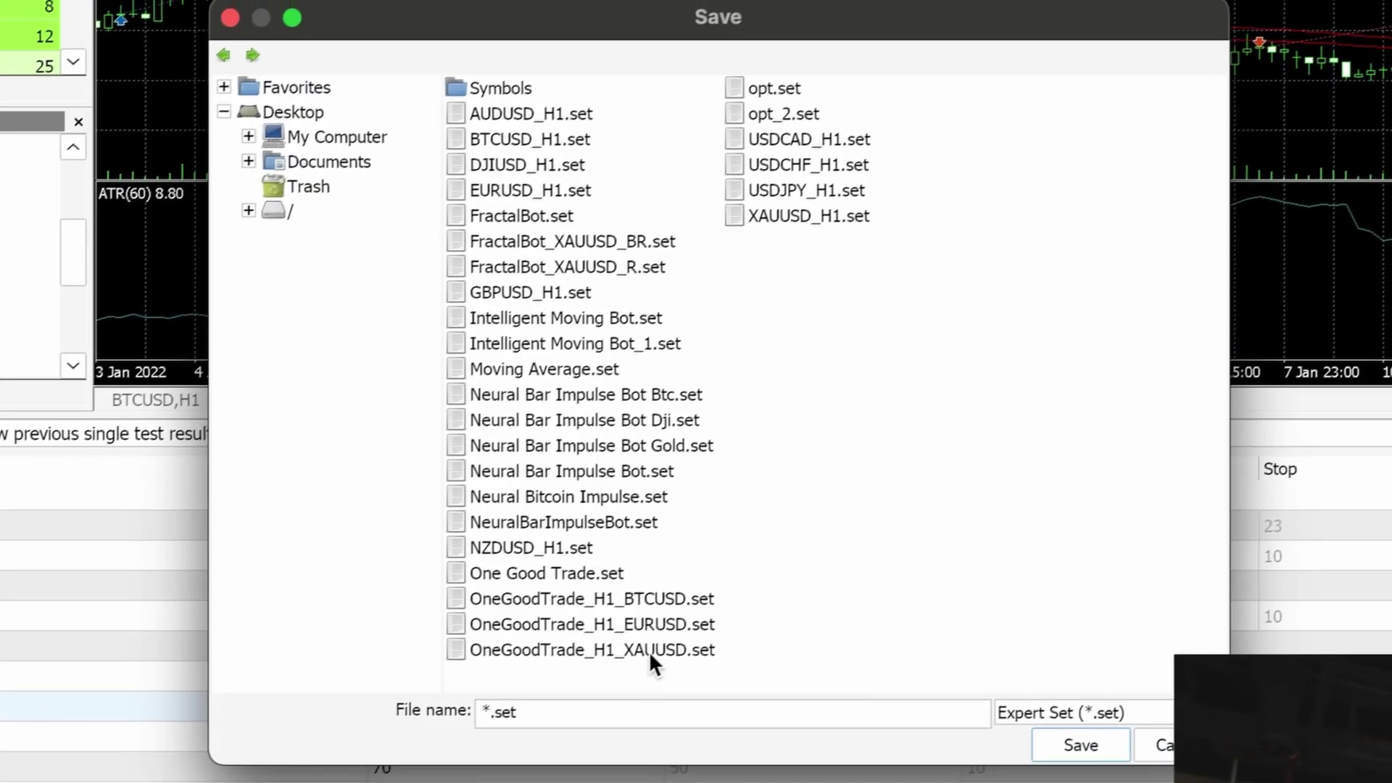
pyautogui.click(696, 628)
pyautogui.click(732, 698)
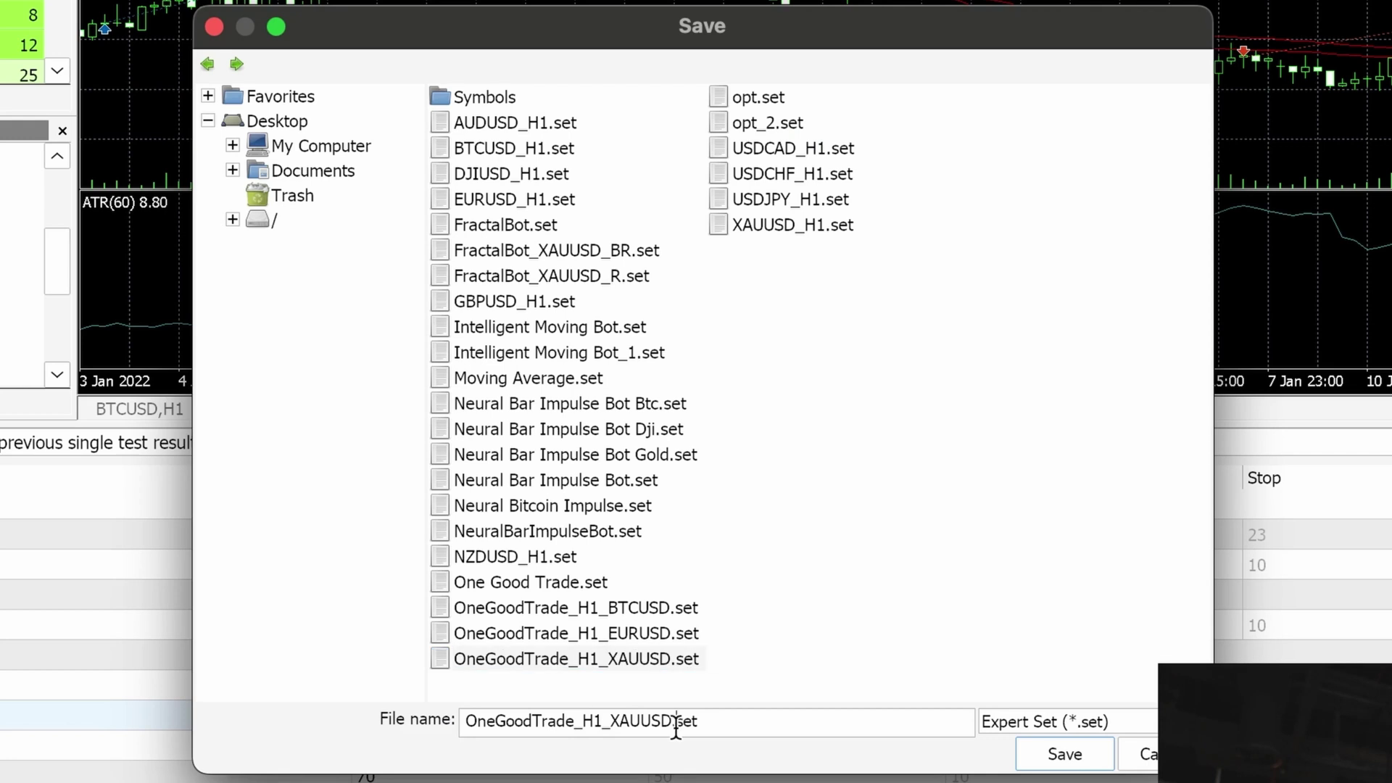
pyautogui.press('Left')
pyautogui.write('_2')
pyautogui.click(1063, 763)
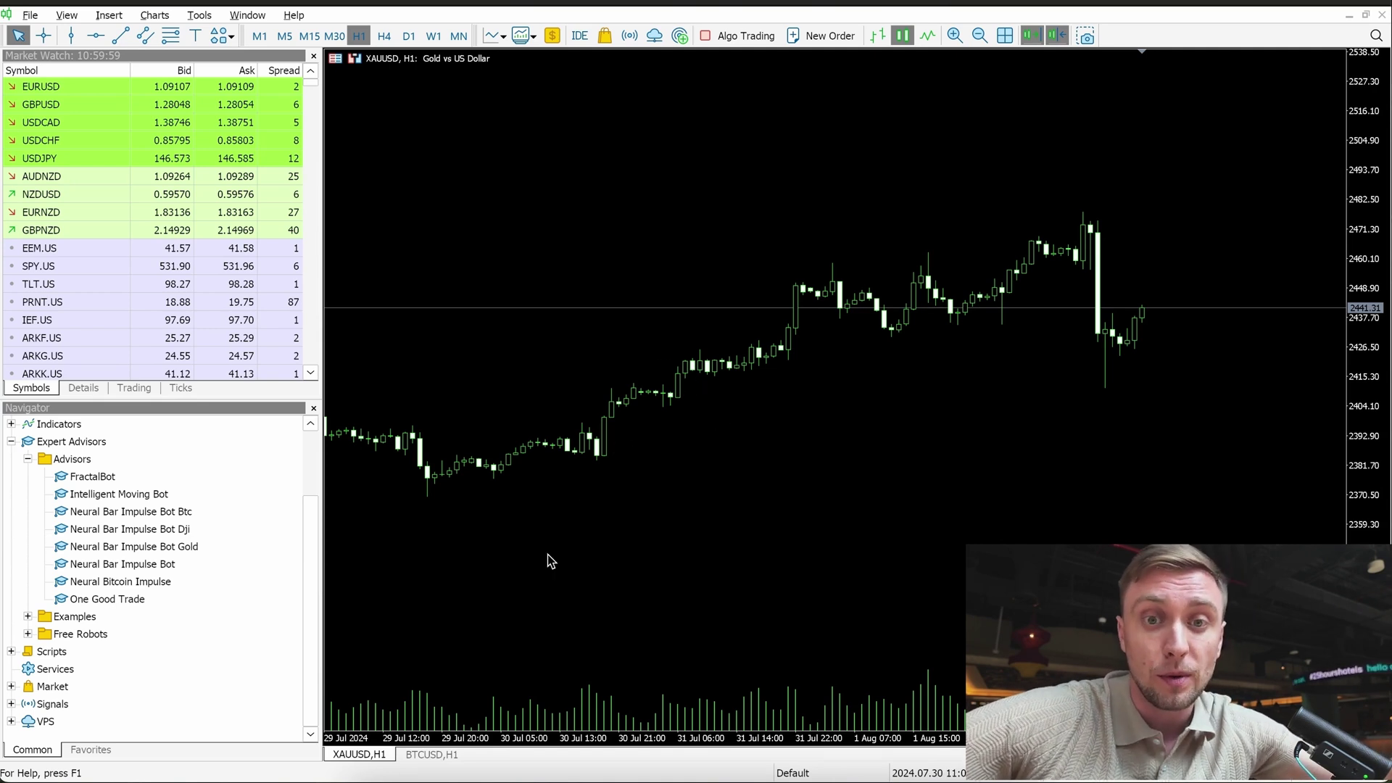
# Step: View the BTCUSD H1 chart and return to the XAUUSD H1 chart
pyautogui.click(444, 754)
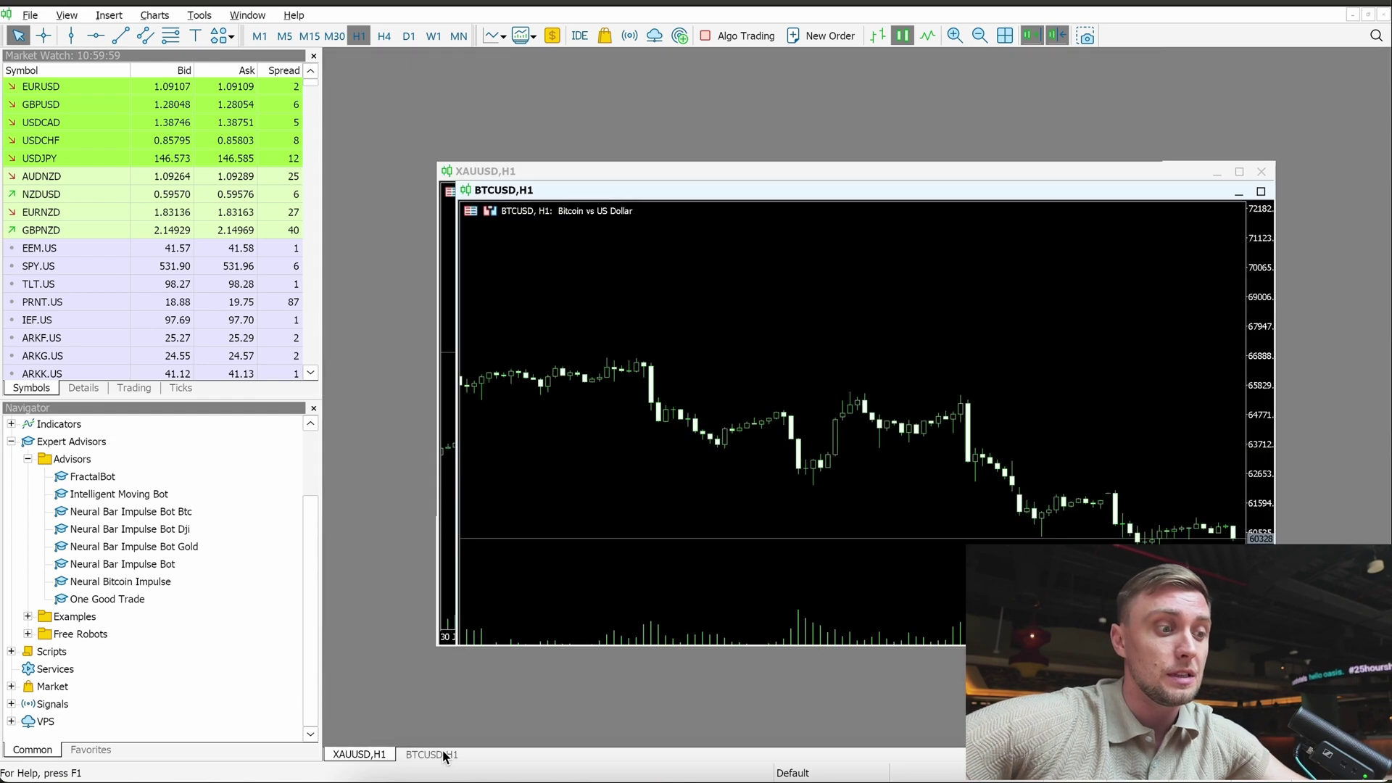
pyautogui.click(1057, 35)
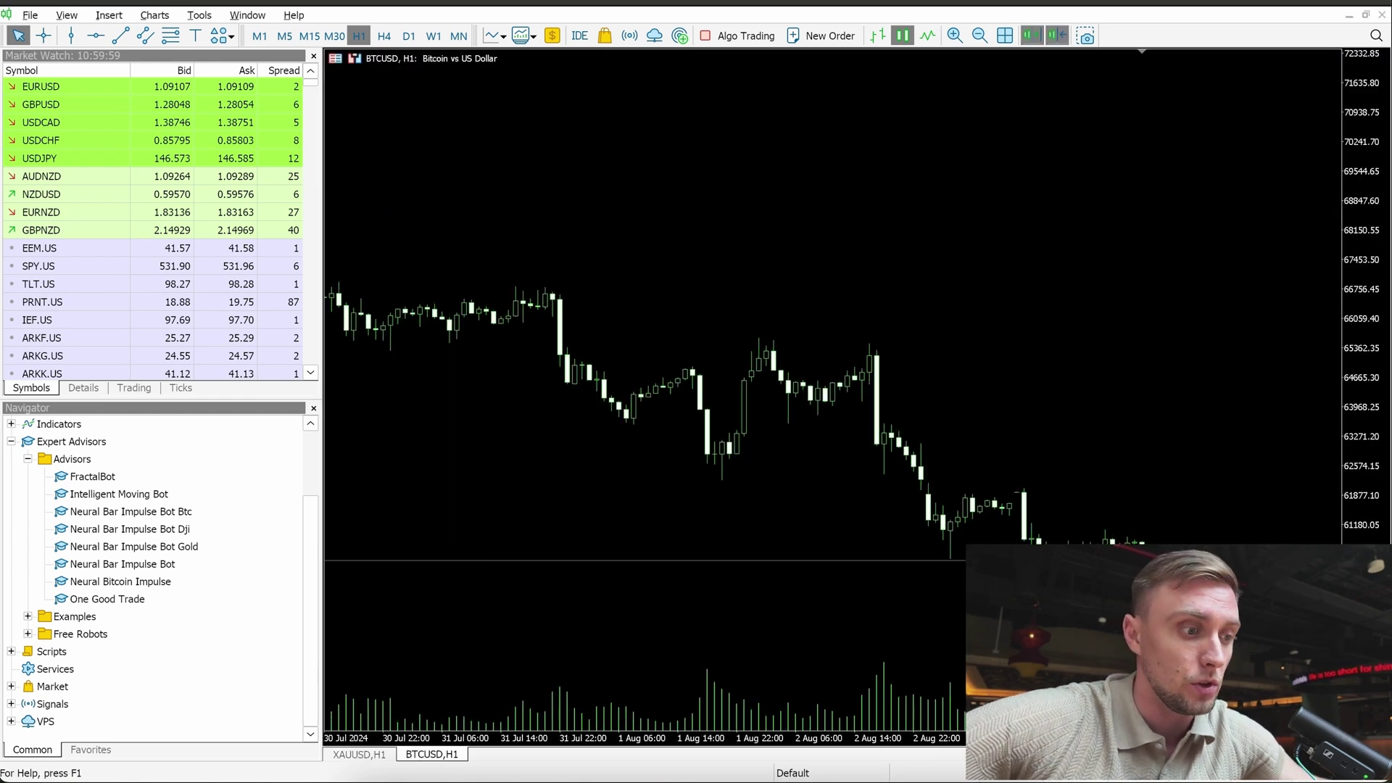
pyautogui.click(358, 754)
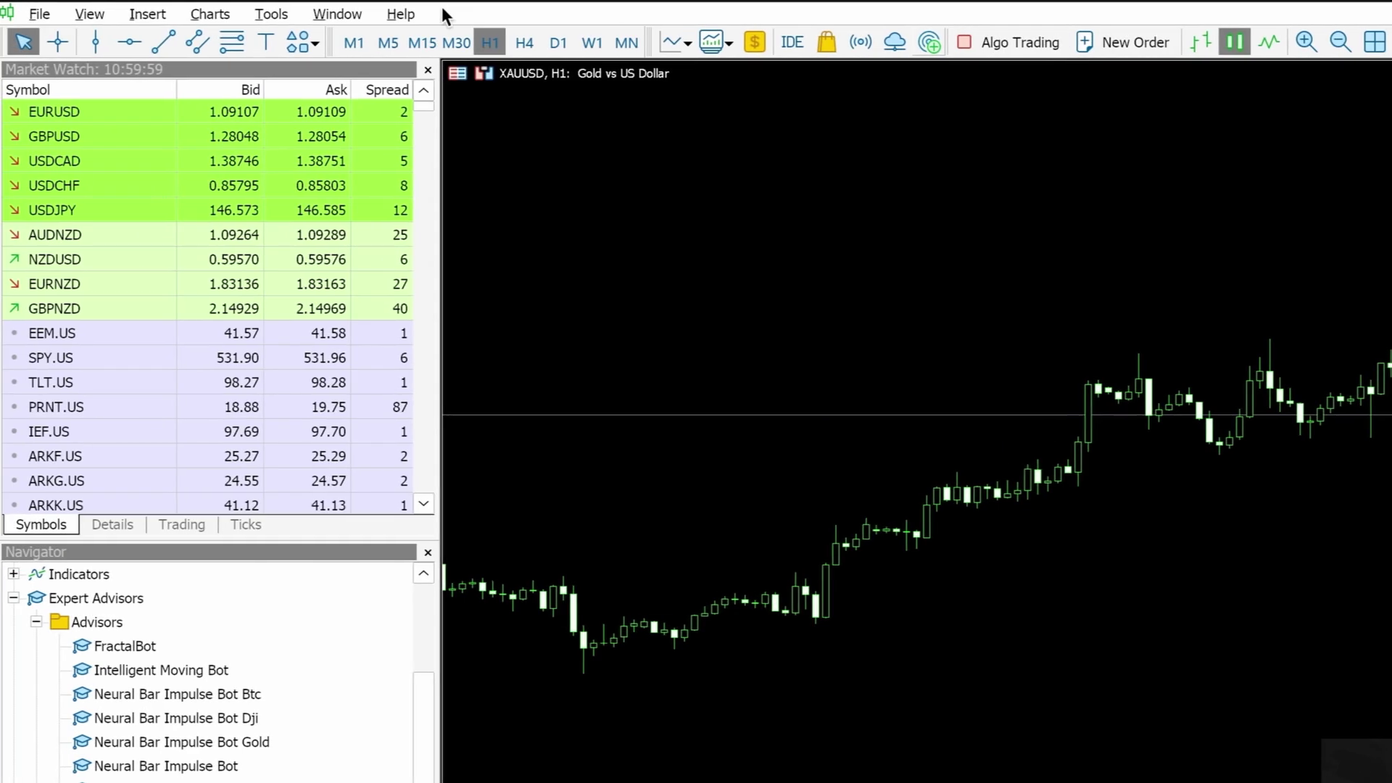
# Step: Allow algorithmic trading and DLL imports in the Expert Advisors options
pyautogui.click(165, 14)
pyautogui.click(364, 312)
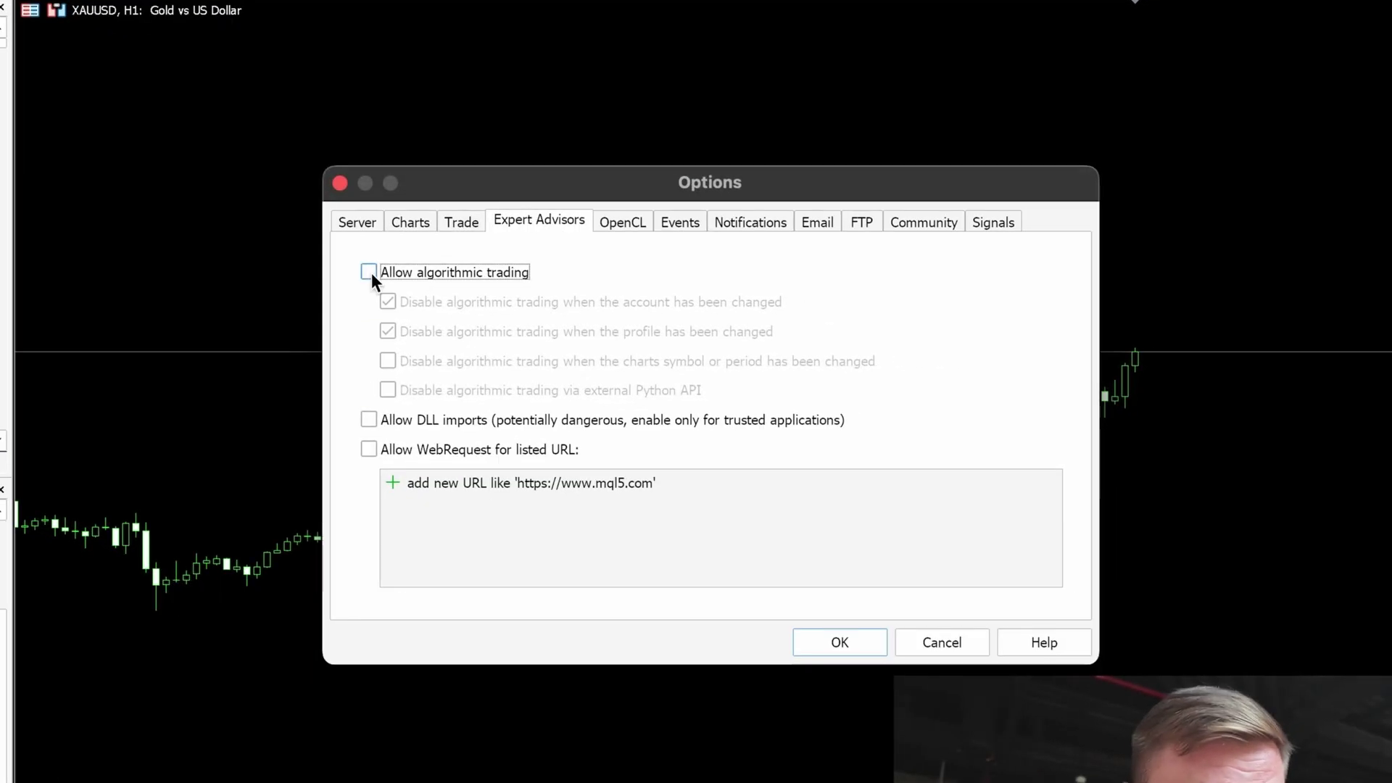
pyautogui.click(368, 271)
pyautogui.click(369, 420)
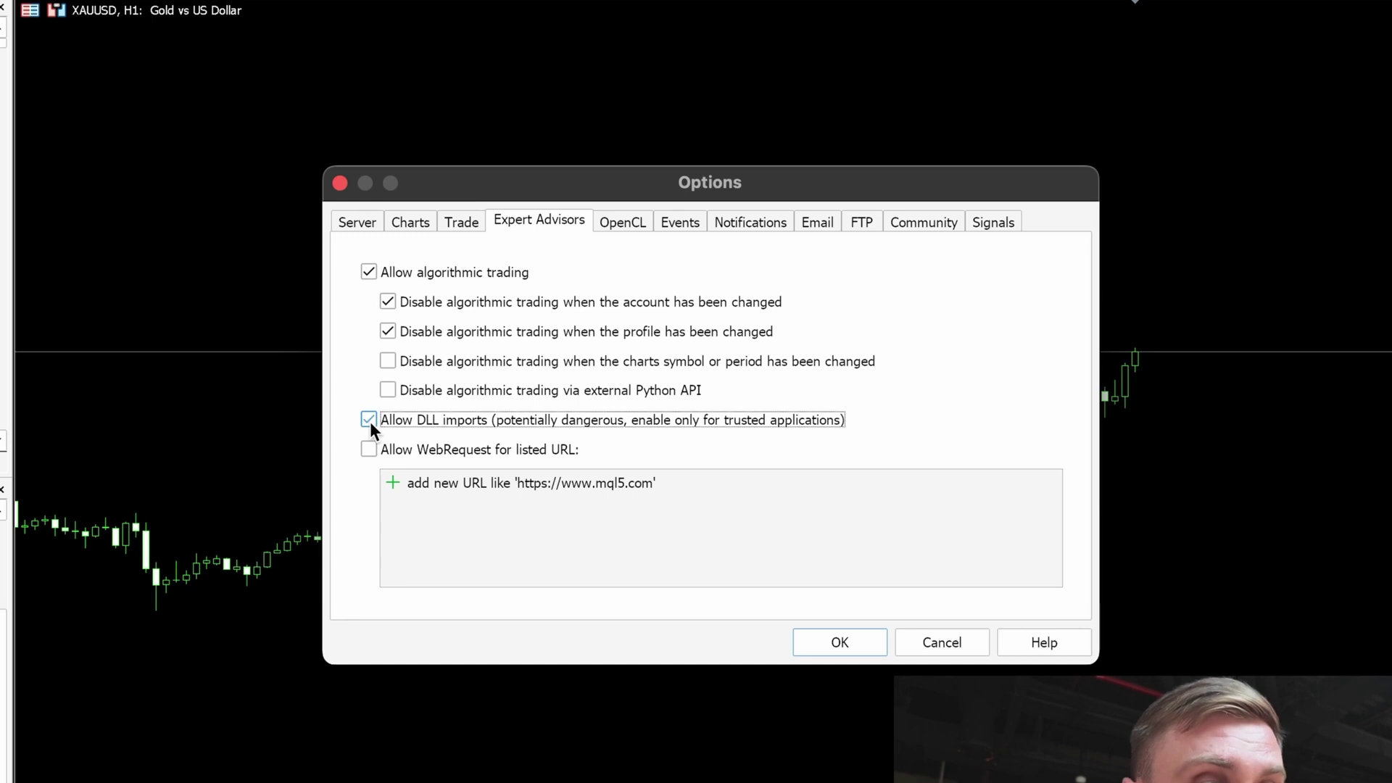
pyautogui.click(828, 639)
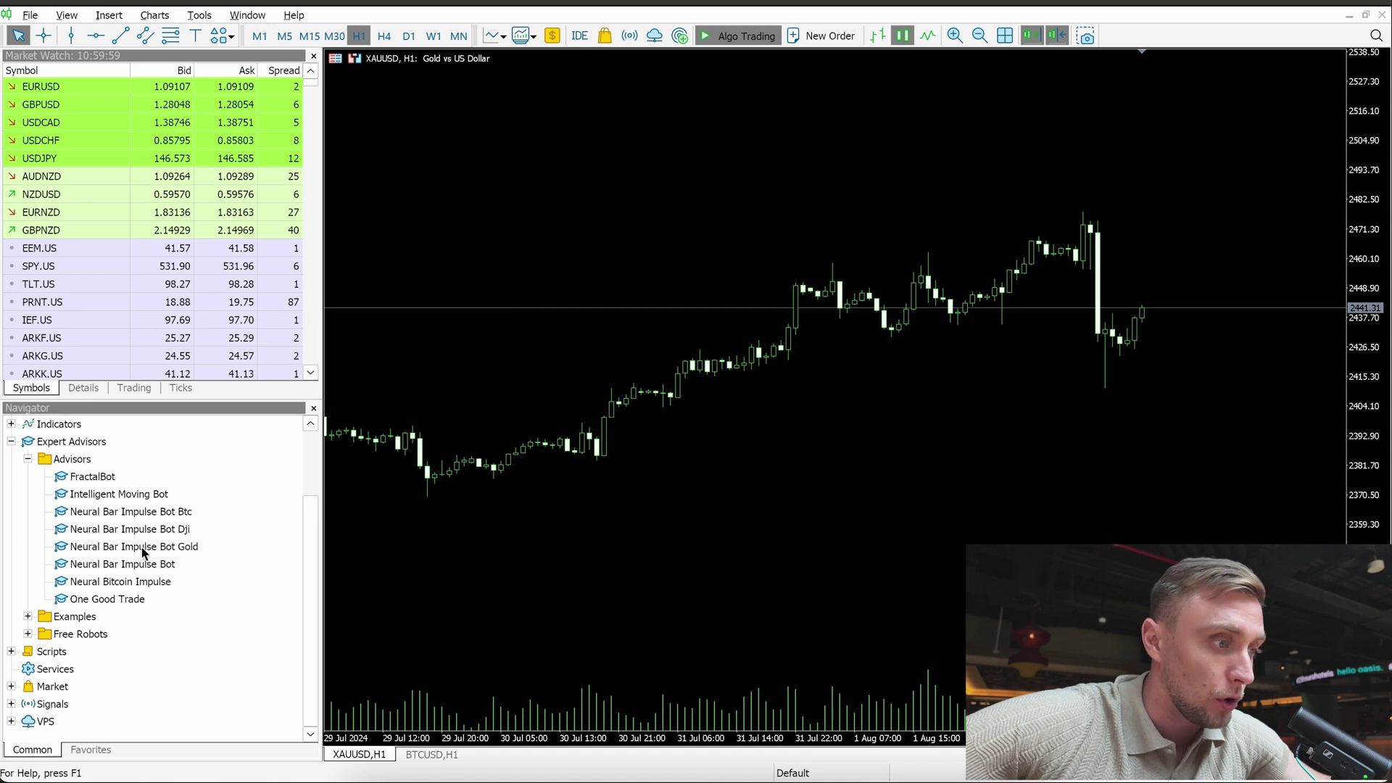
# Step: Attach the One Good Trade advisor to the XAUUSD H1 chart and browse to MetaTrader 5's MQL5/Profiles/Tester folder for its settings file
pyautogui.click(114, 601)
pyautogui.moveTo(112, 604); pyautogui.dragTo(823, 402)
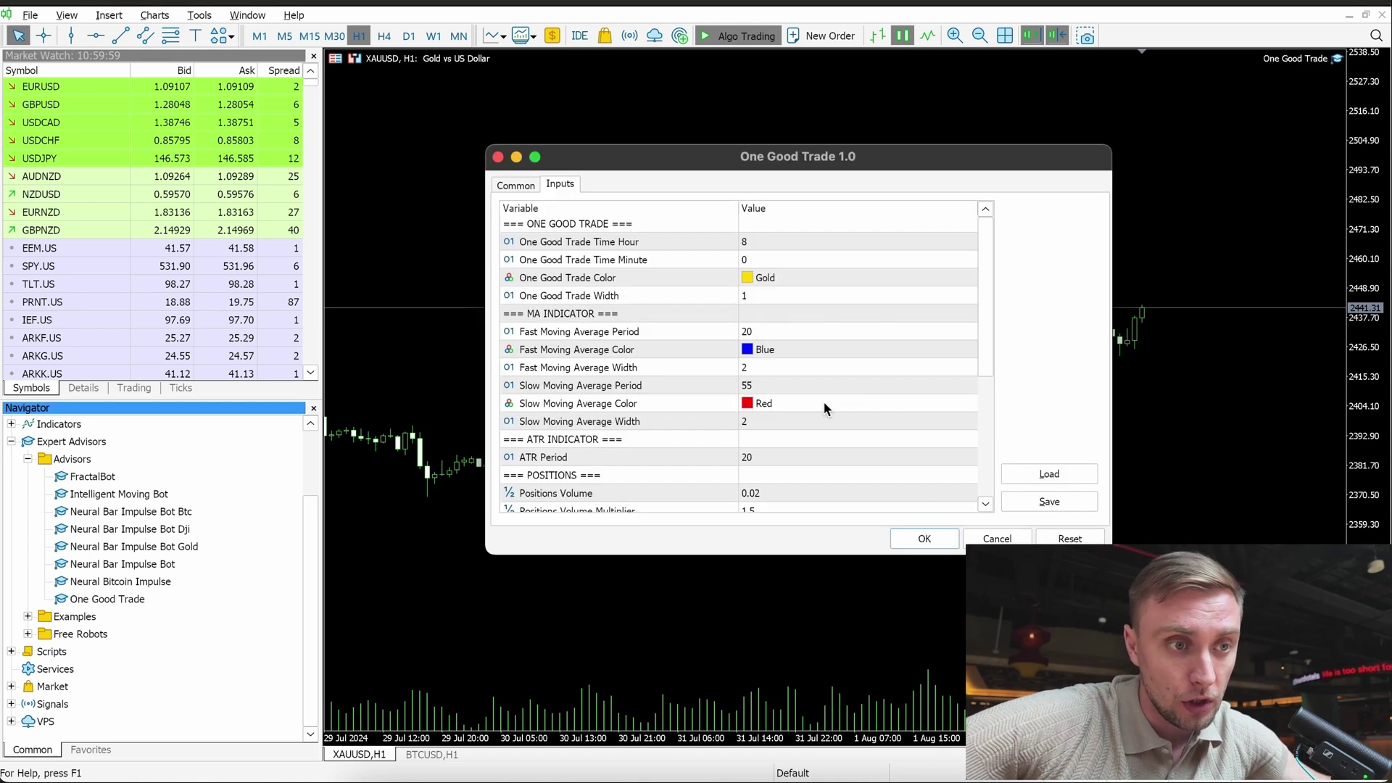
pyautogui.click(1050, 475)
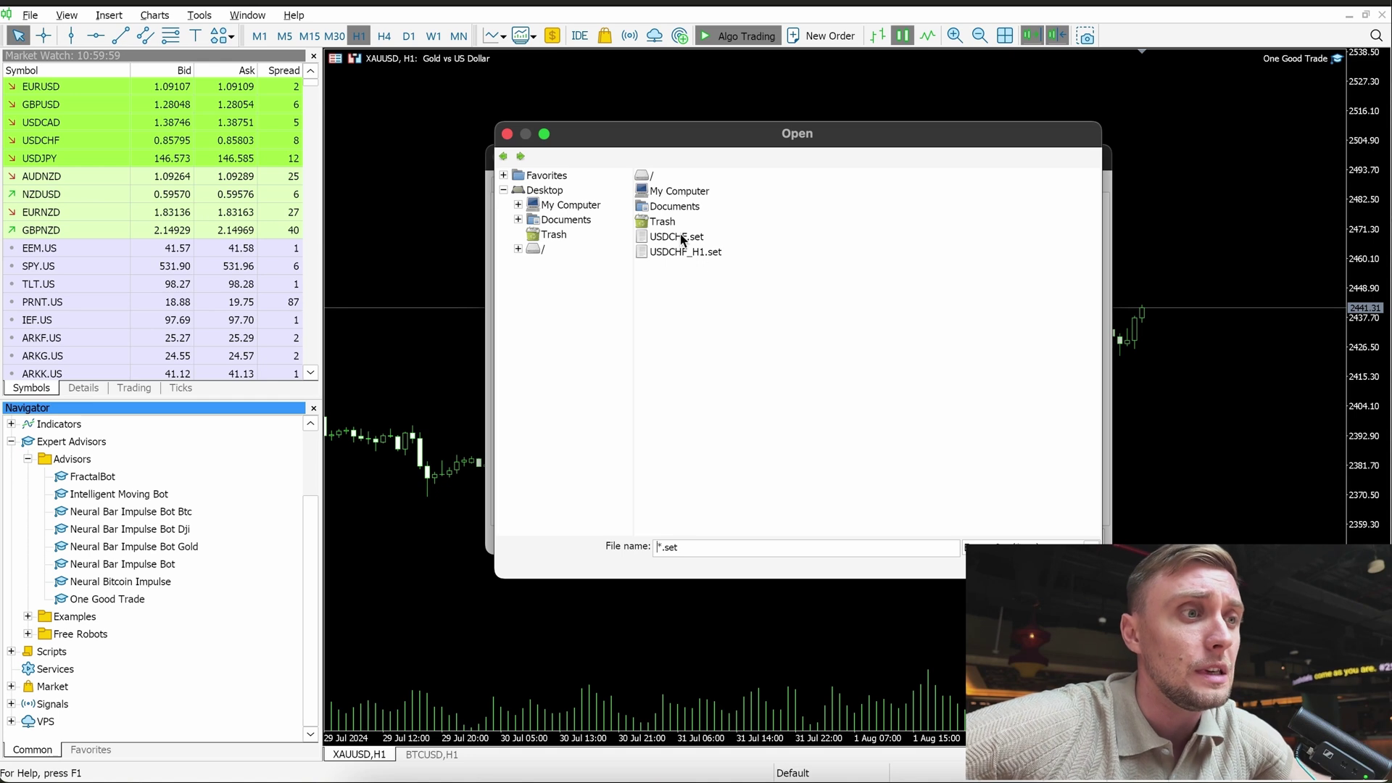
pyautogui.click(569, 205)
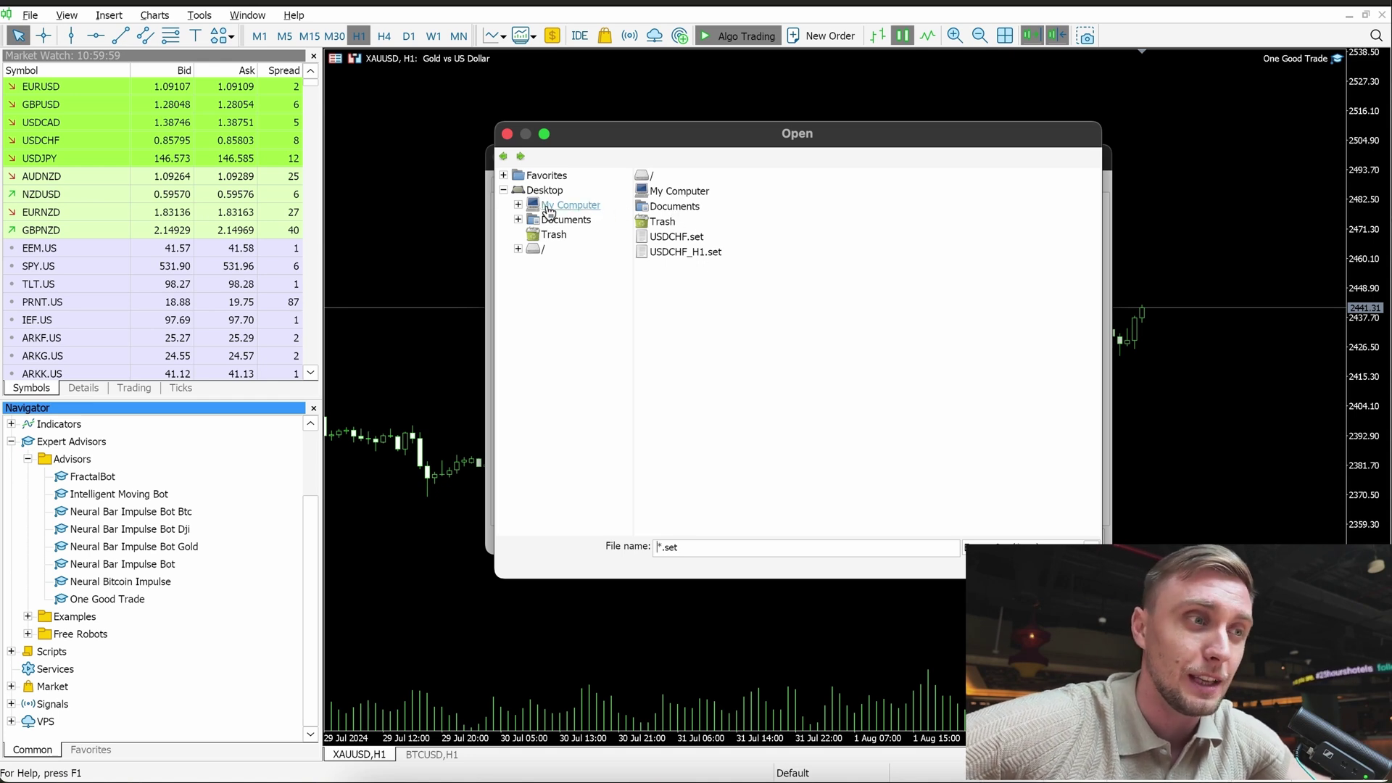
pyautogui.doubleClick(656, 190)
pyautogui.doubleClick(676, 175)
pyautogui.doubleClick(679, 208)
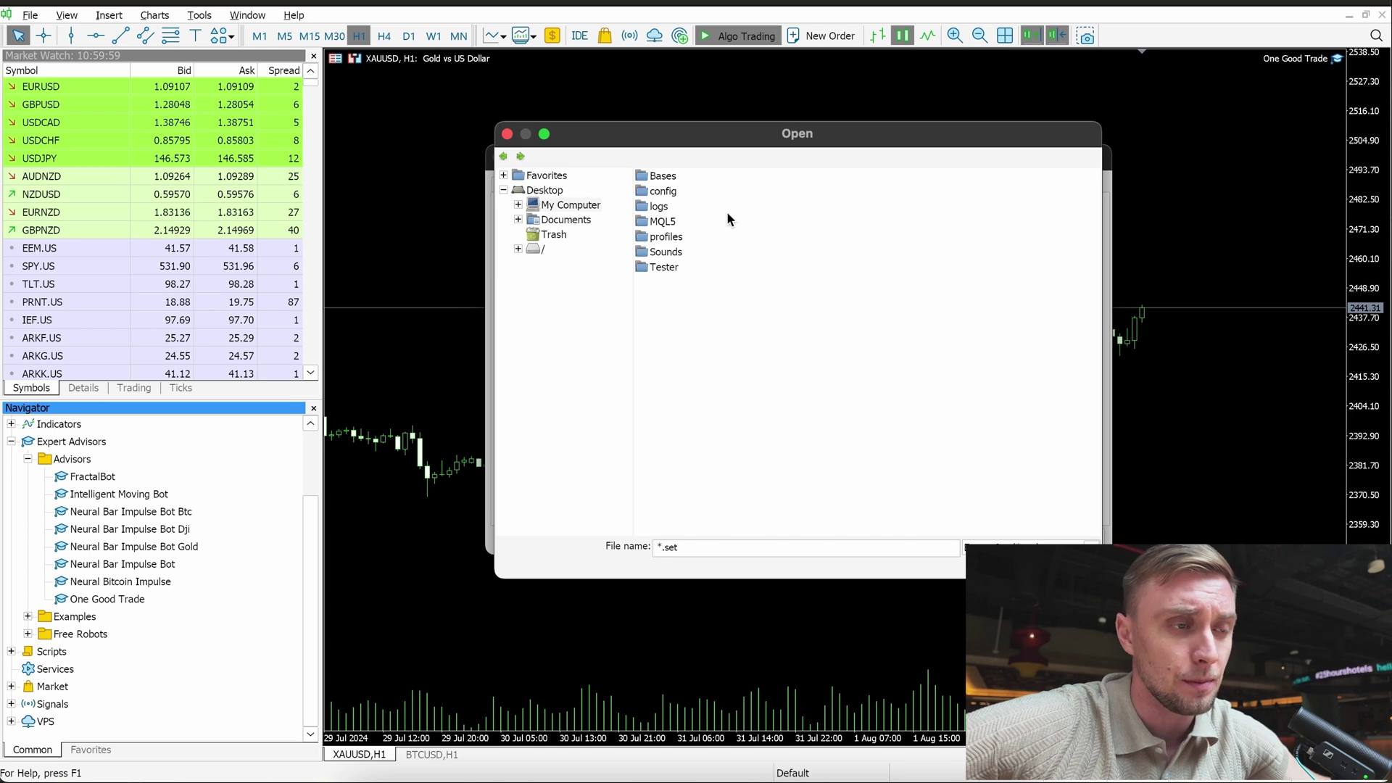
pyautogui.doubleClick(662, 221)
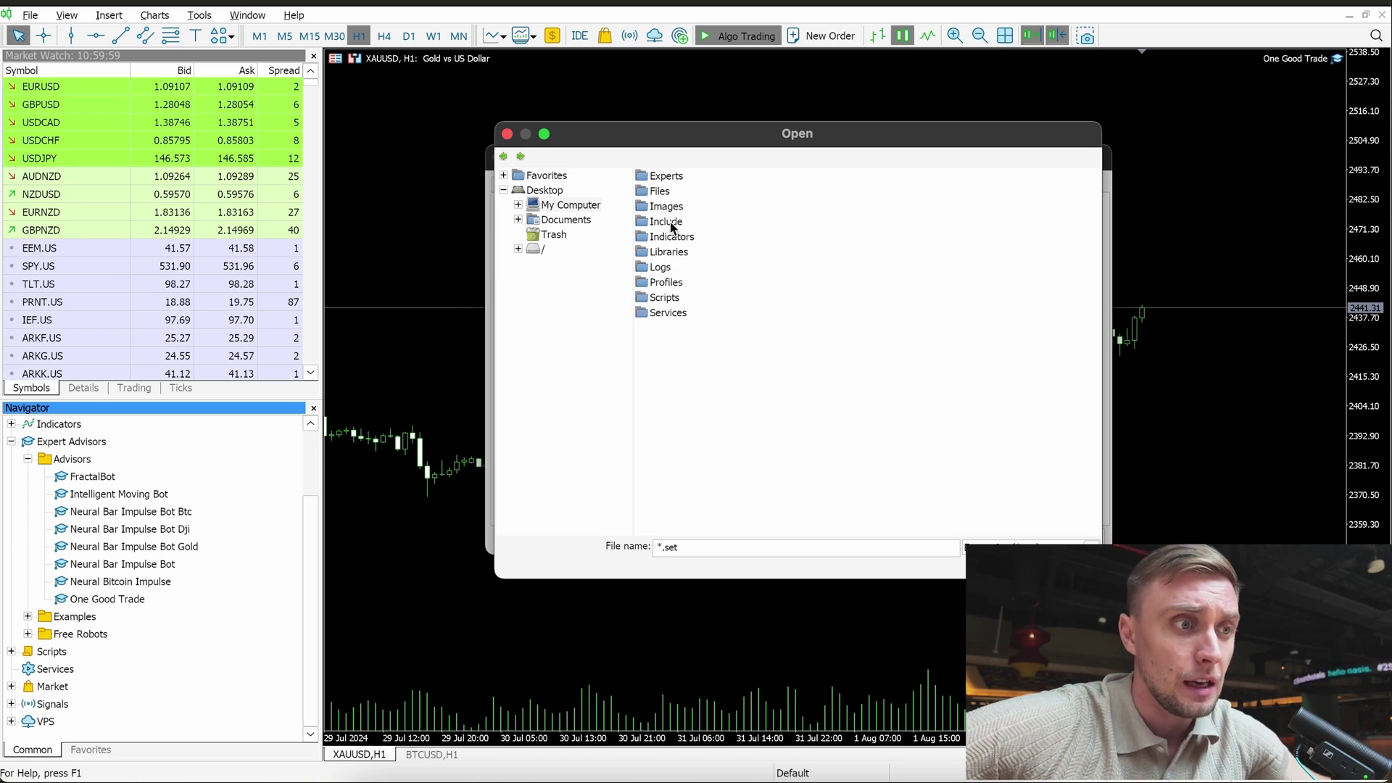
pyautogui.doubleClick(678, 288)
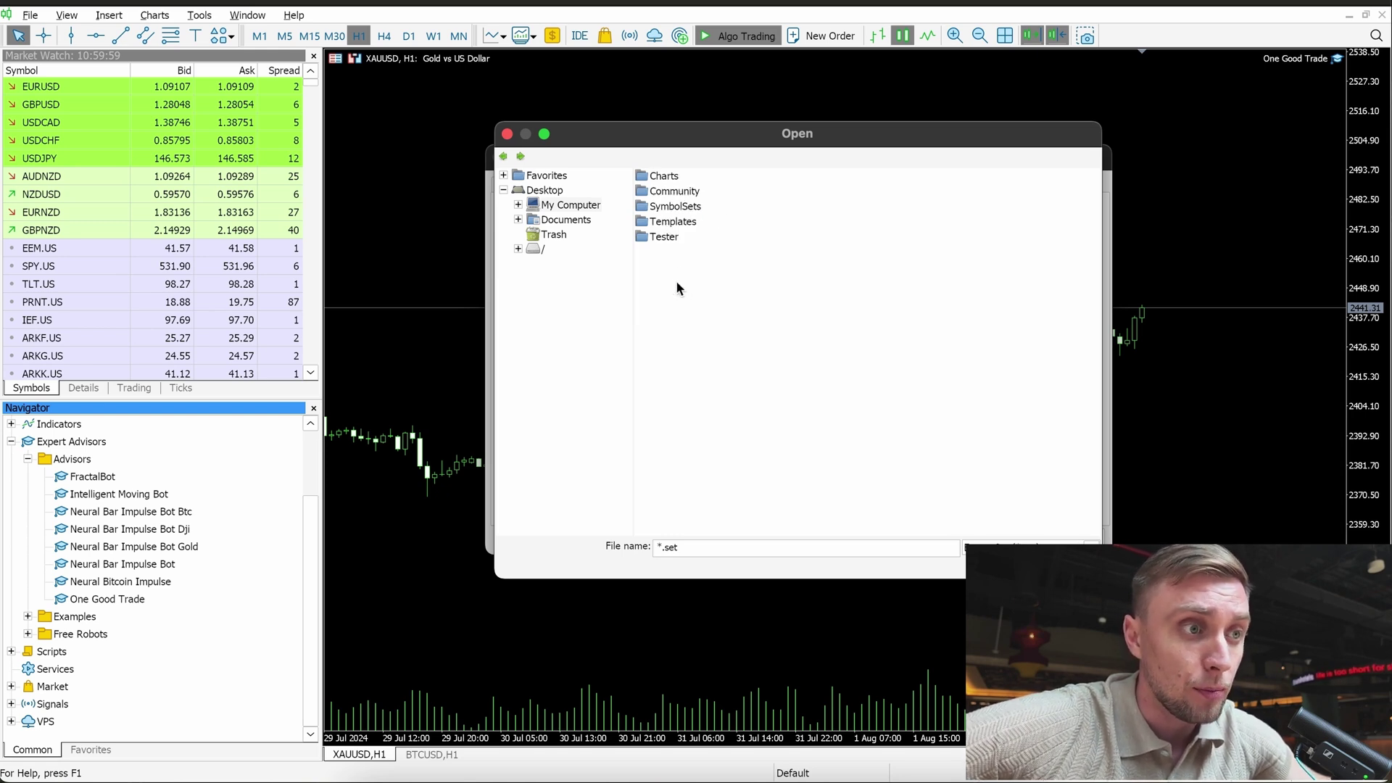
pyautogui.doubleClick(660, 238)
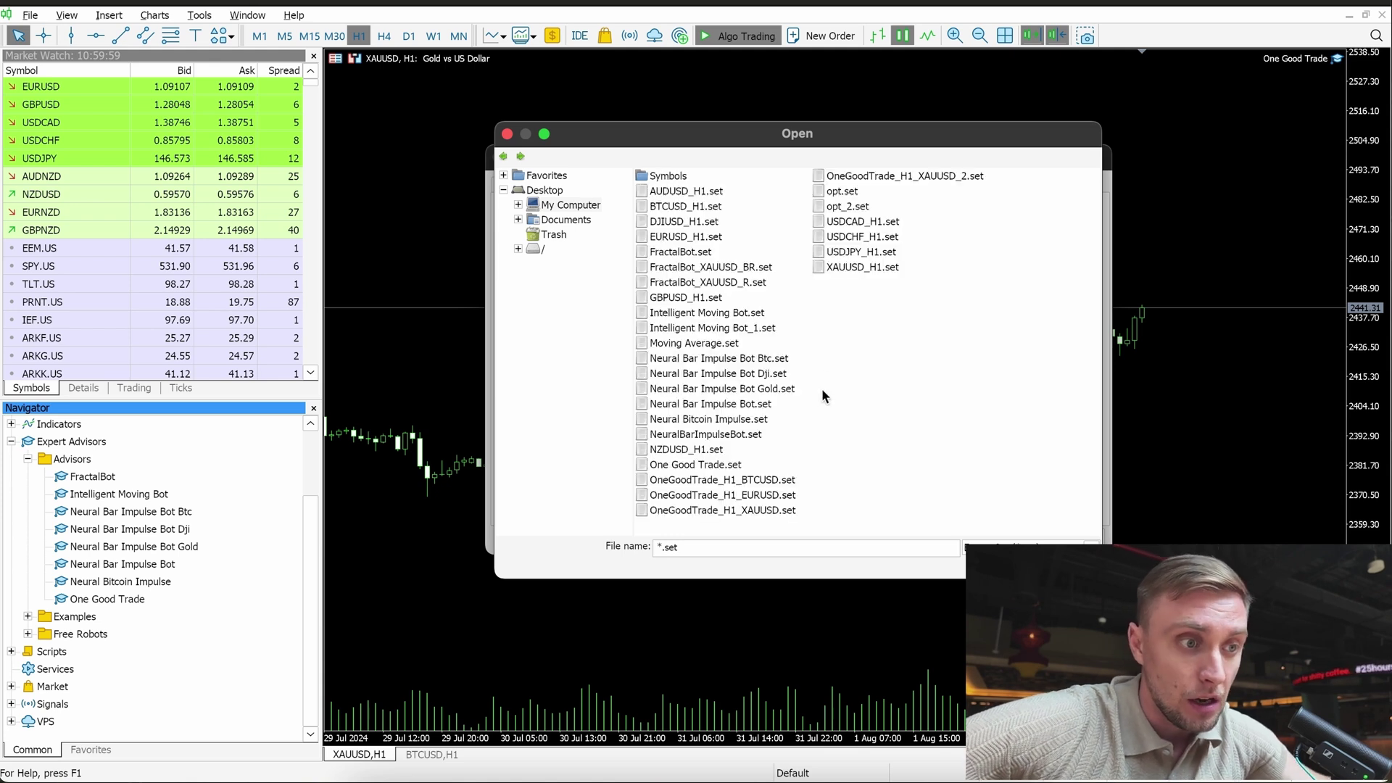
# Step: Load OneGoodTrade_H1_XAUUSD_2.set into the advisor's inputs and apply them to the XAUUSD chart
pyautogui.click(893, 176)
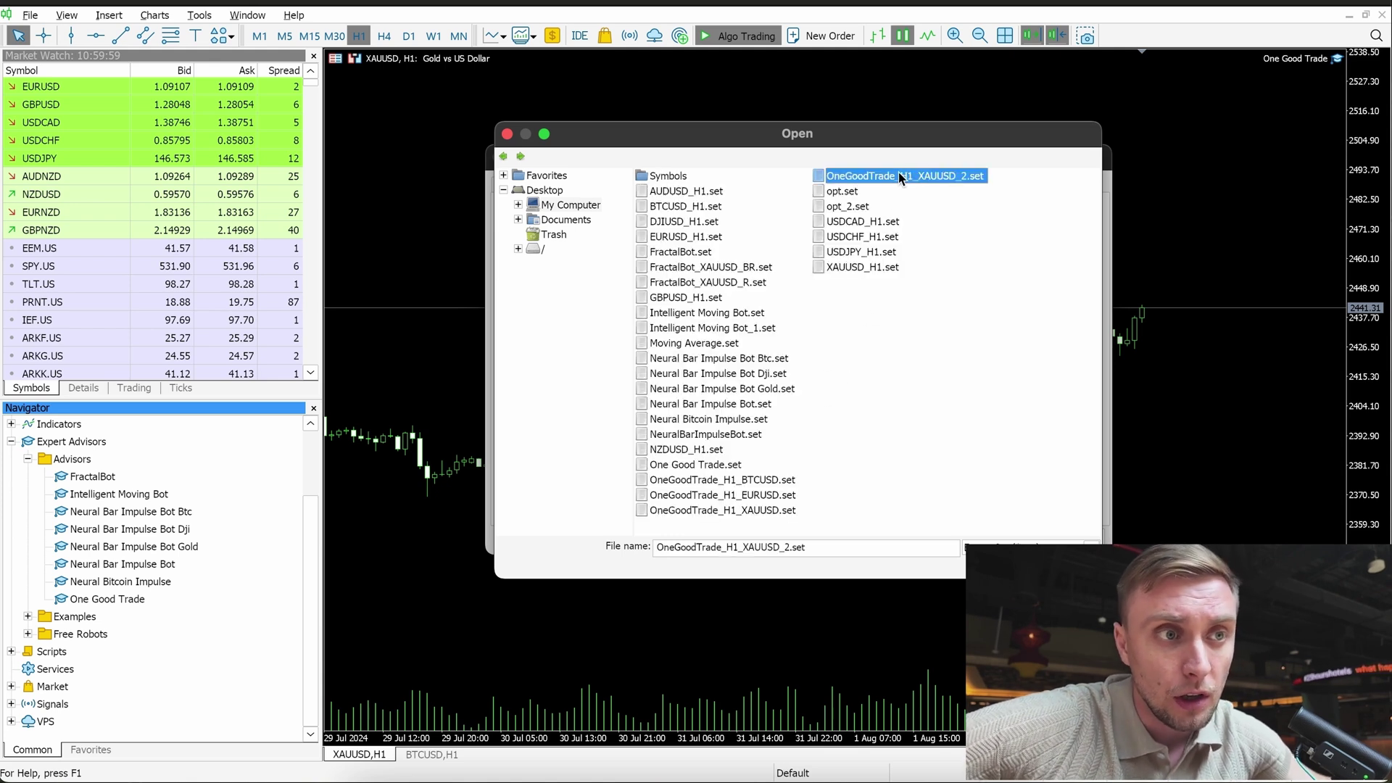
pyautogui.press('Return')
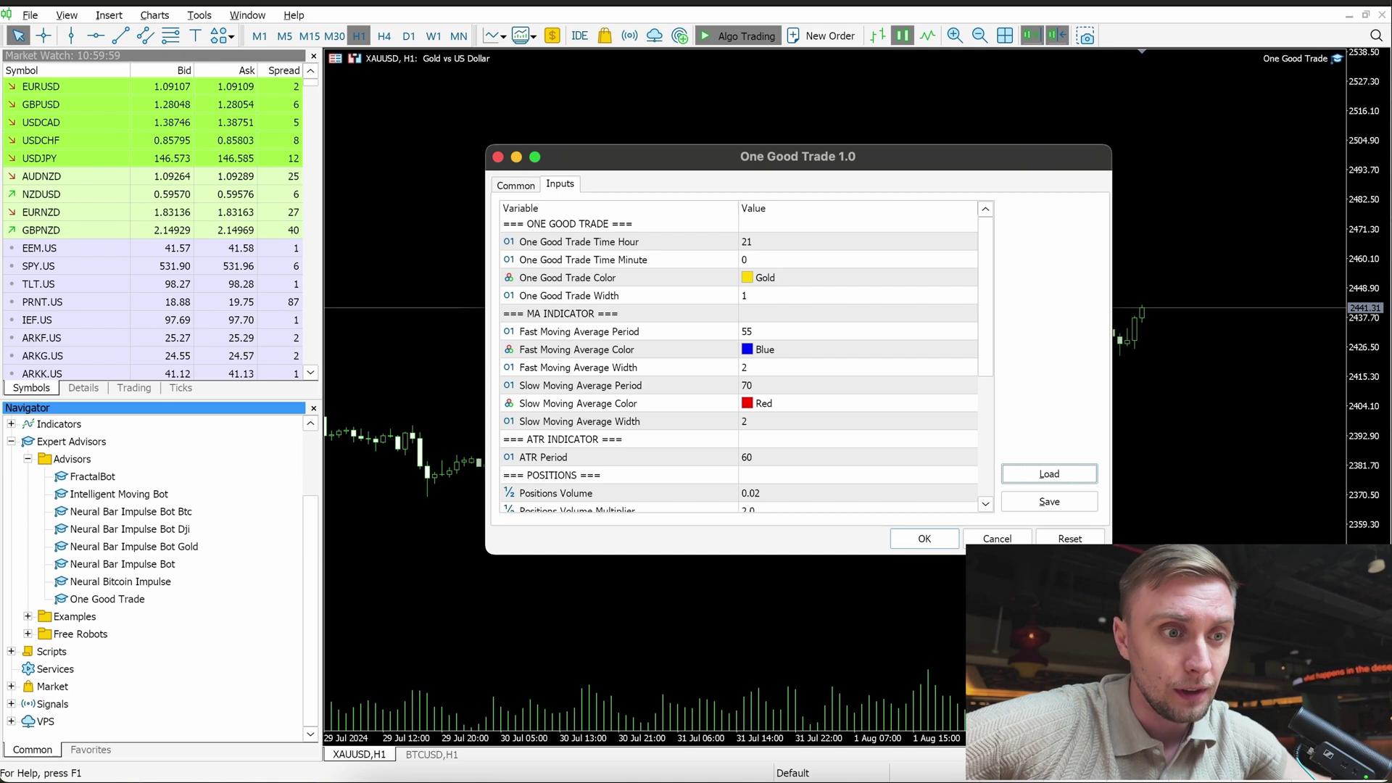
pyautogui.click(923, 539)
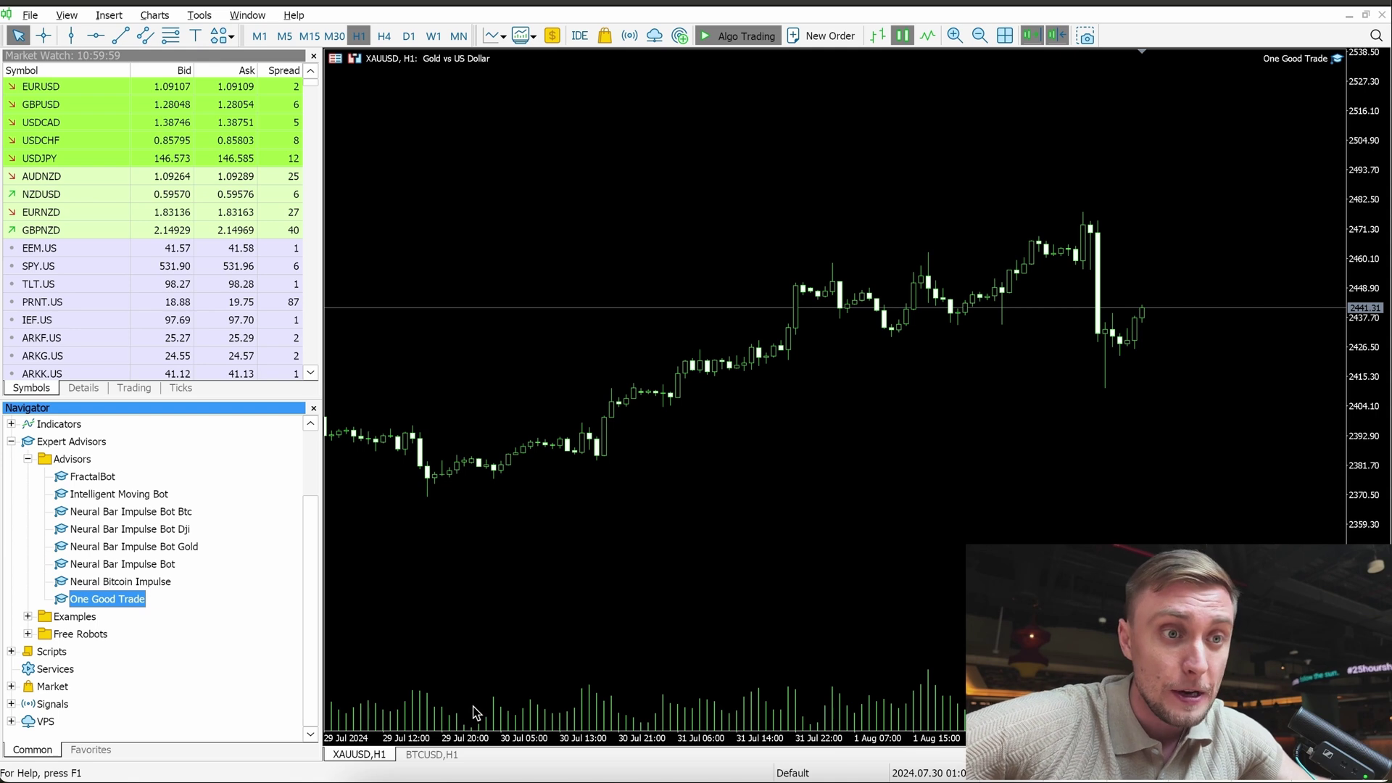
# Step: Switch between the BTCUSD and XAUUSD charts and examine the moving averages and trade-time markers on XAUUSD
pyautogui.click(432, 754)
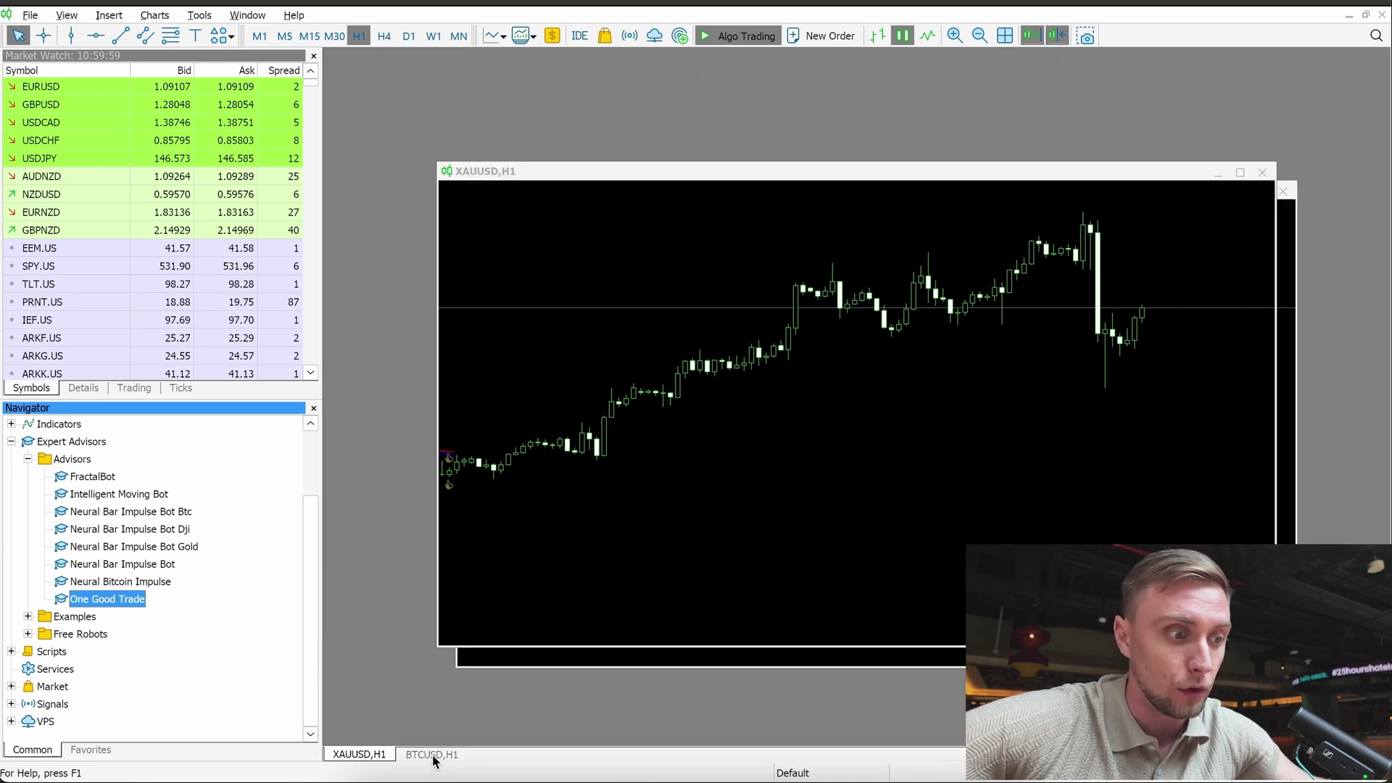
pyautogui.click(366, 754)
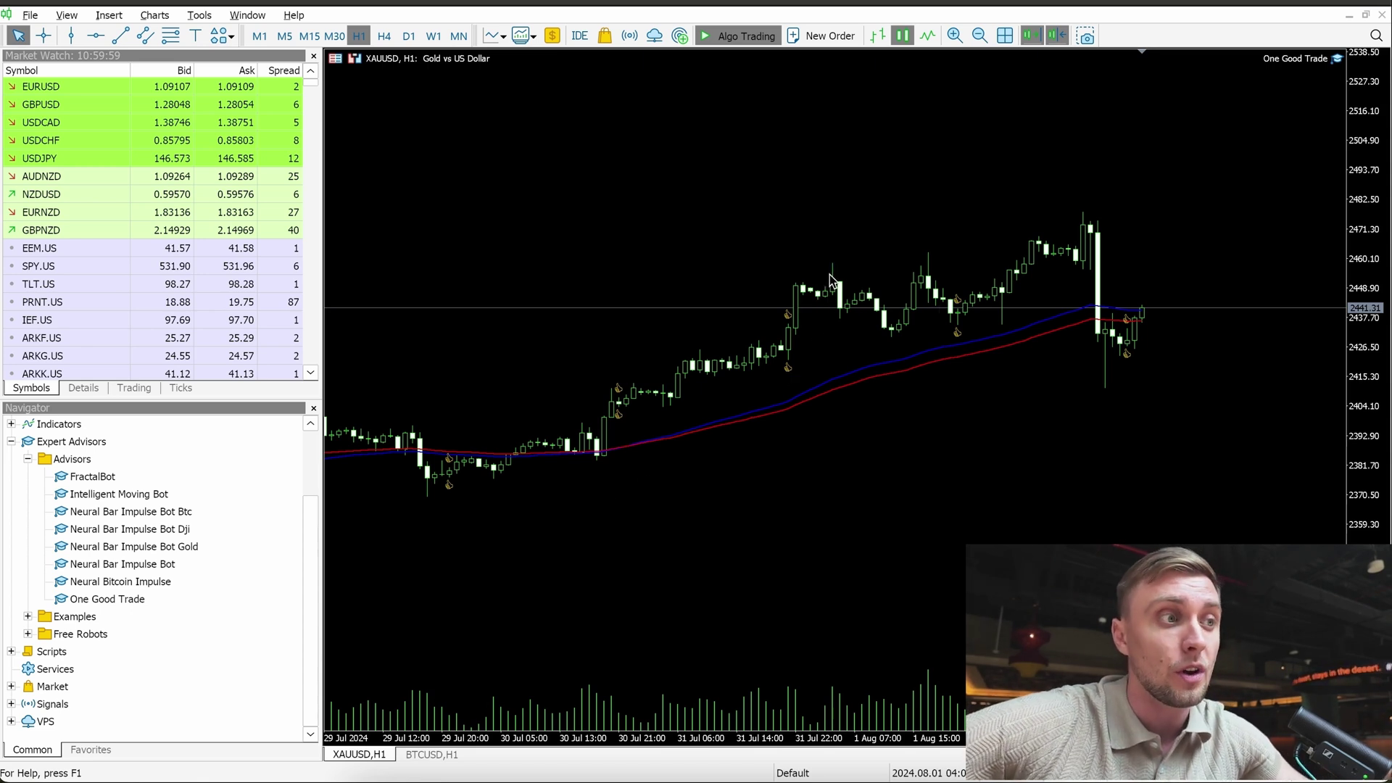
pyautogui.scroll(-5, 803, 224)
pyautogui.scroll(5, 803, 223)
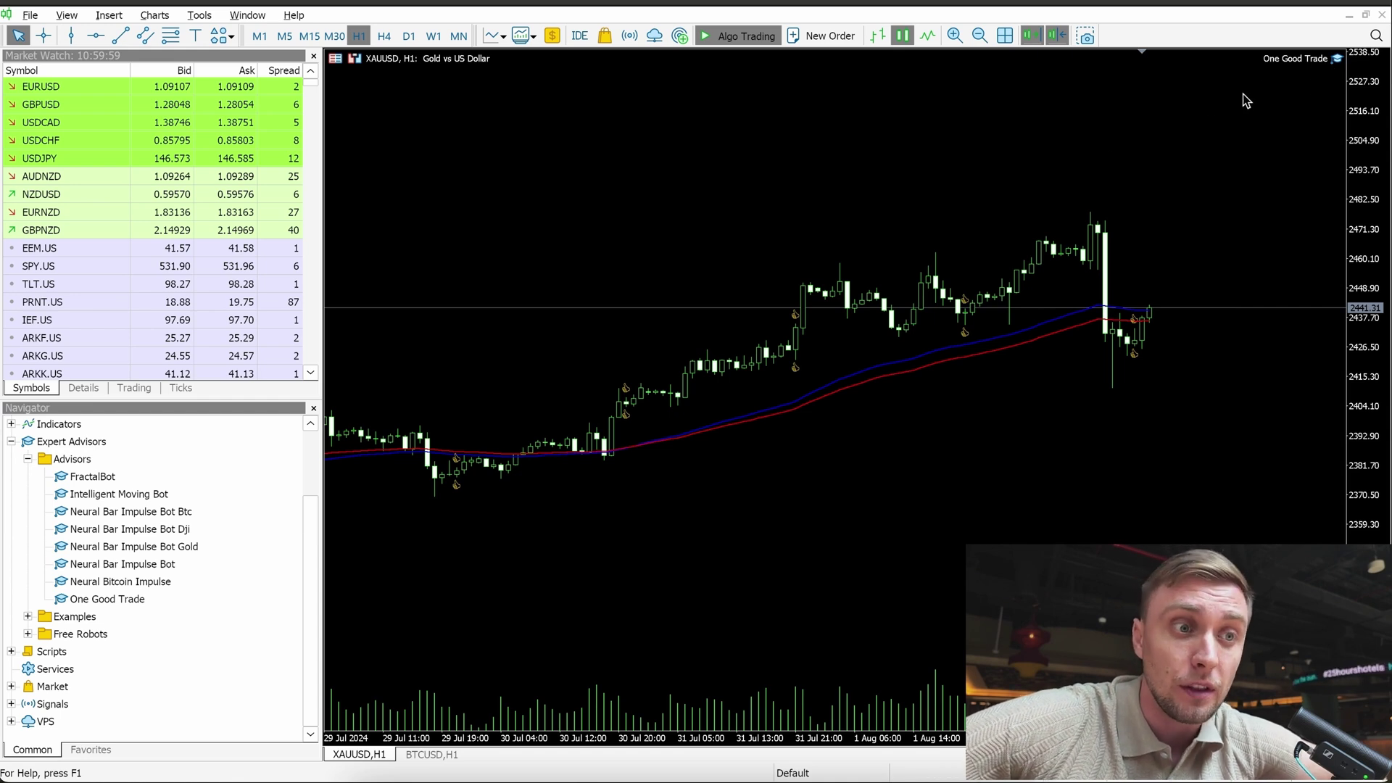
# Step: Check the Positions Magic Number input in the properties of the One Good Trade expert attached to XAUUSD
pyautogui.rightClick(895, 170)
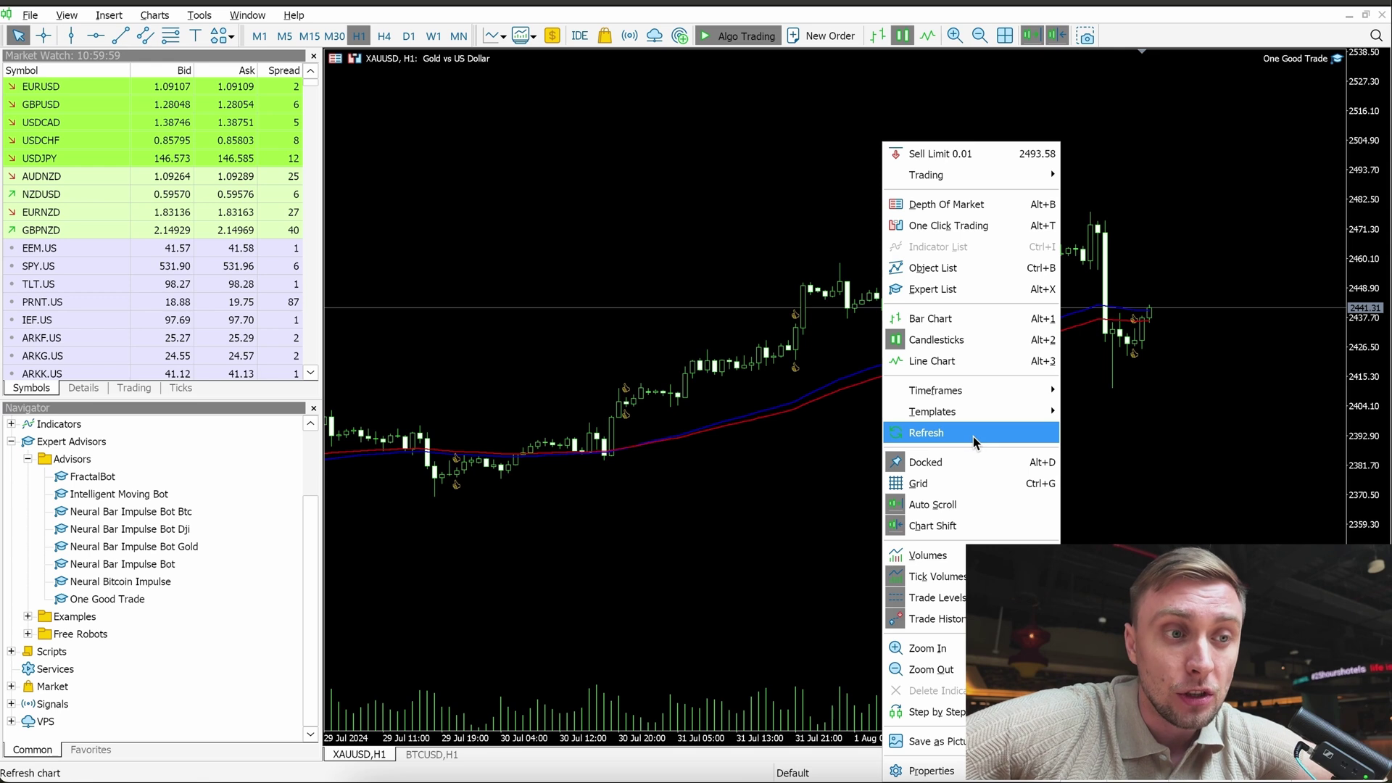
pyautogui.click(901, 289)
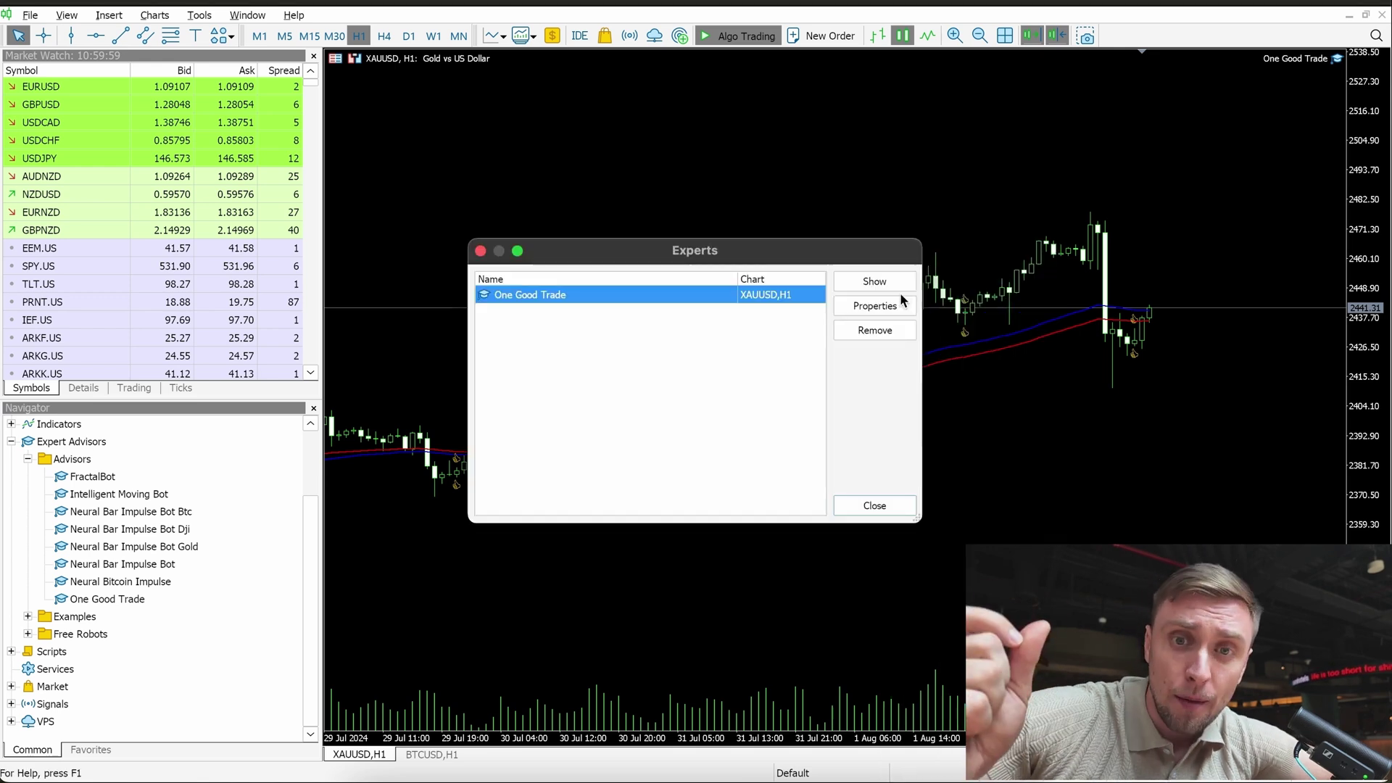
pyautogui.click(900, 304)
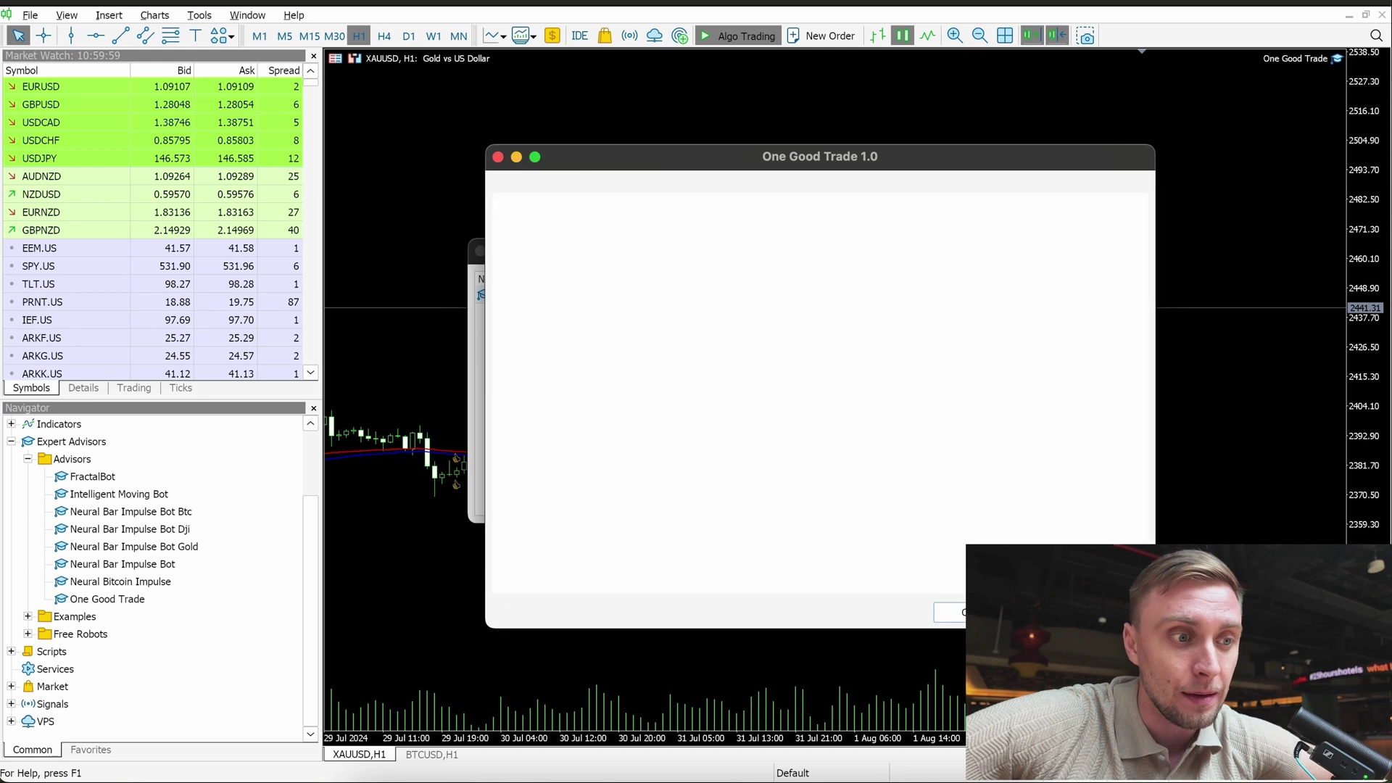
pyautogui.scroll(-2, 1019, 399)
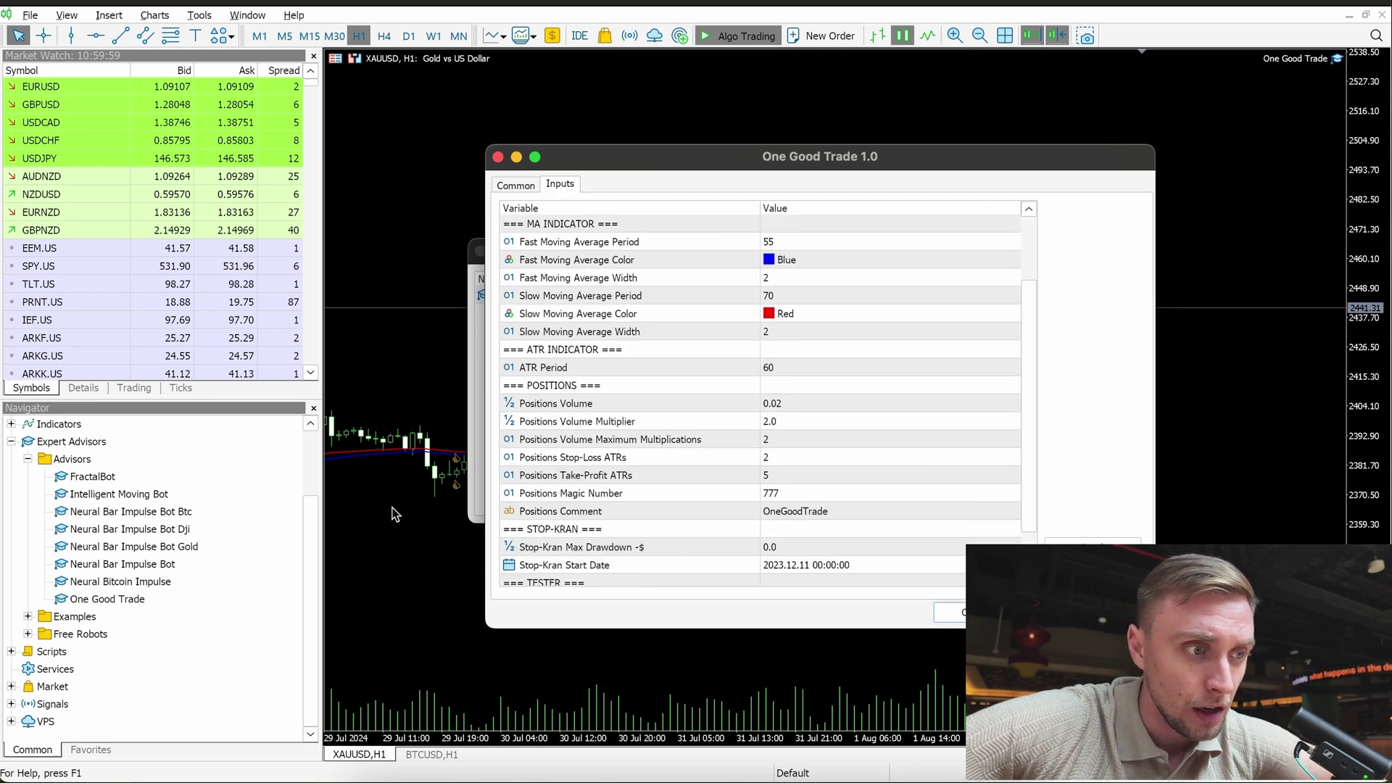
pyautogui.click(541, 498)
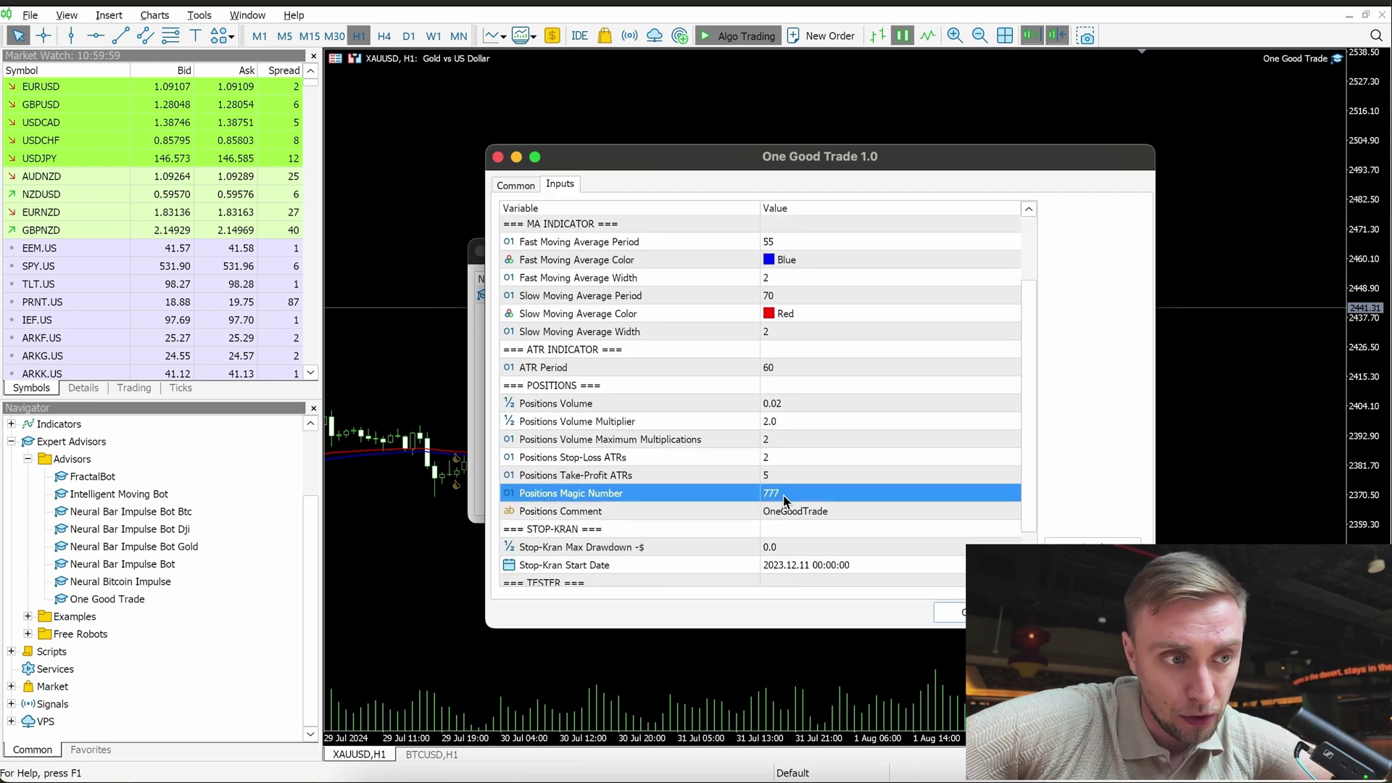
pyautogui.click(965, 613)
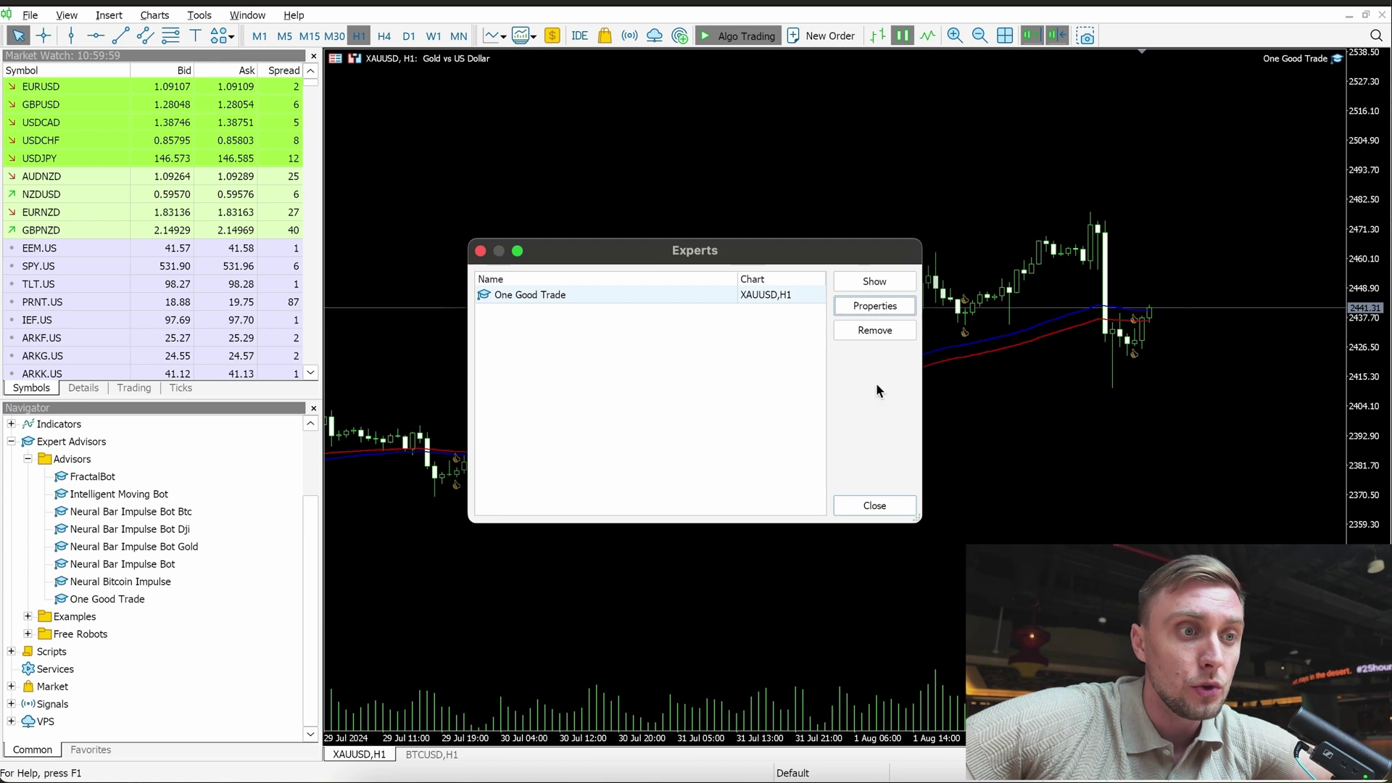
pyautogui.click(863, 504)
# Step: Start attaching the One Good Trade advisor to the BTCUSD H1 chart and open the settings-file selection for its inputs
pyautogui.click(432, 755)
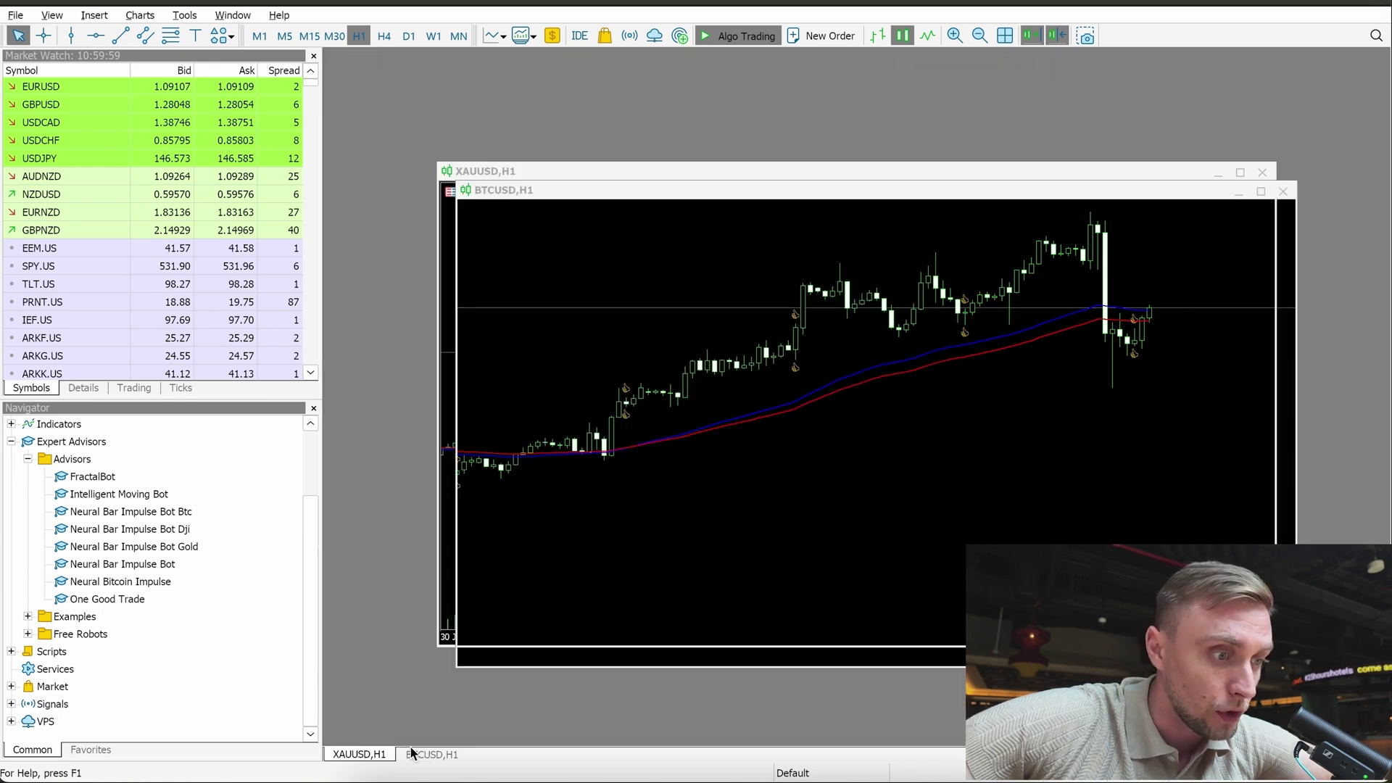
pyautogui.moveTo(94, 602); pyautogui.dragTo(792, 285)
pyautogui.click(1062, 543)
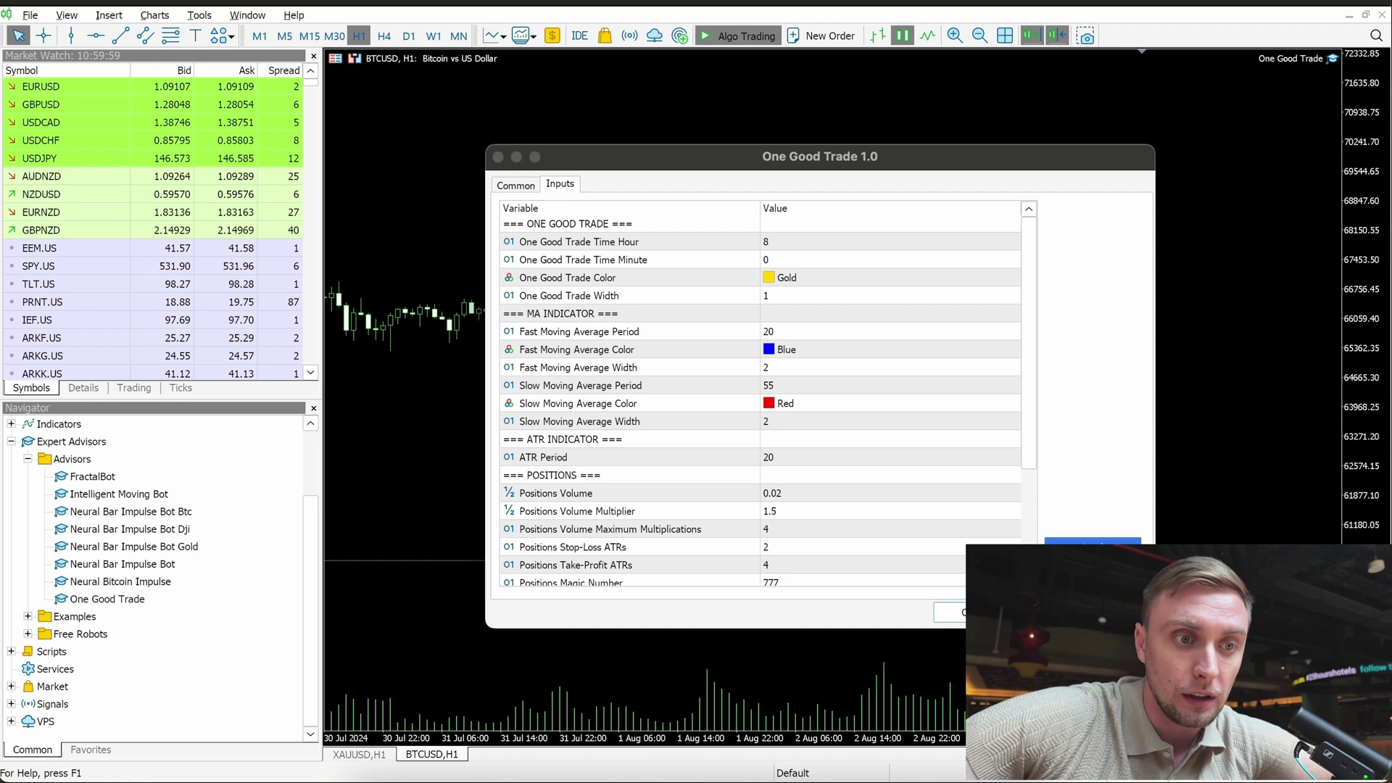
# Step: Load OneGoodTrade_H1_BTCUSD.set from MetaTrader 5's MQL5/Profiles/Tester folder under Program Files into the advisor's inputs
pyautogui.click(591, 241)
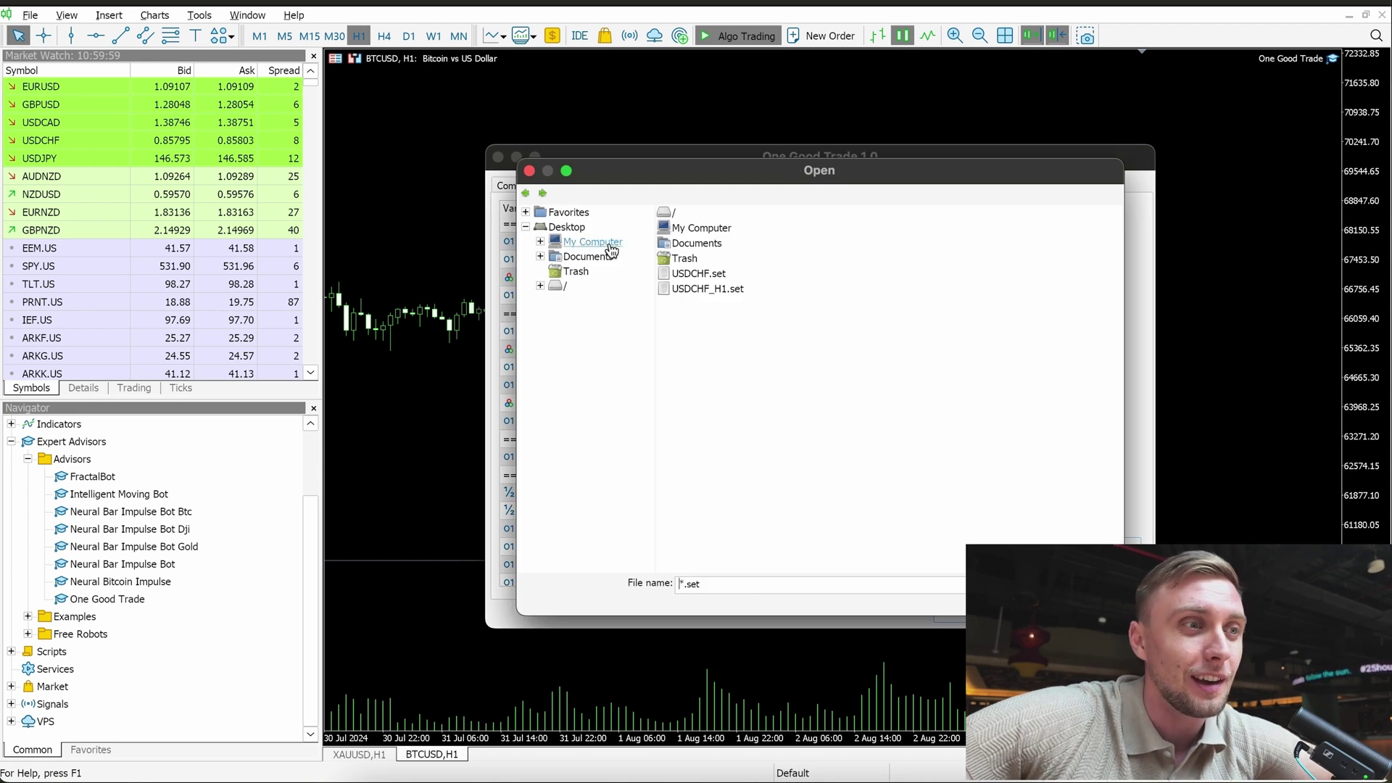
pyautogui.doubleClick(667, 241)
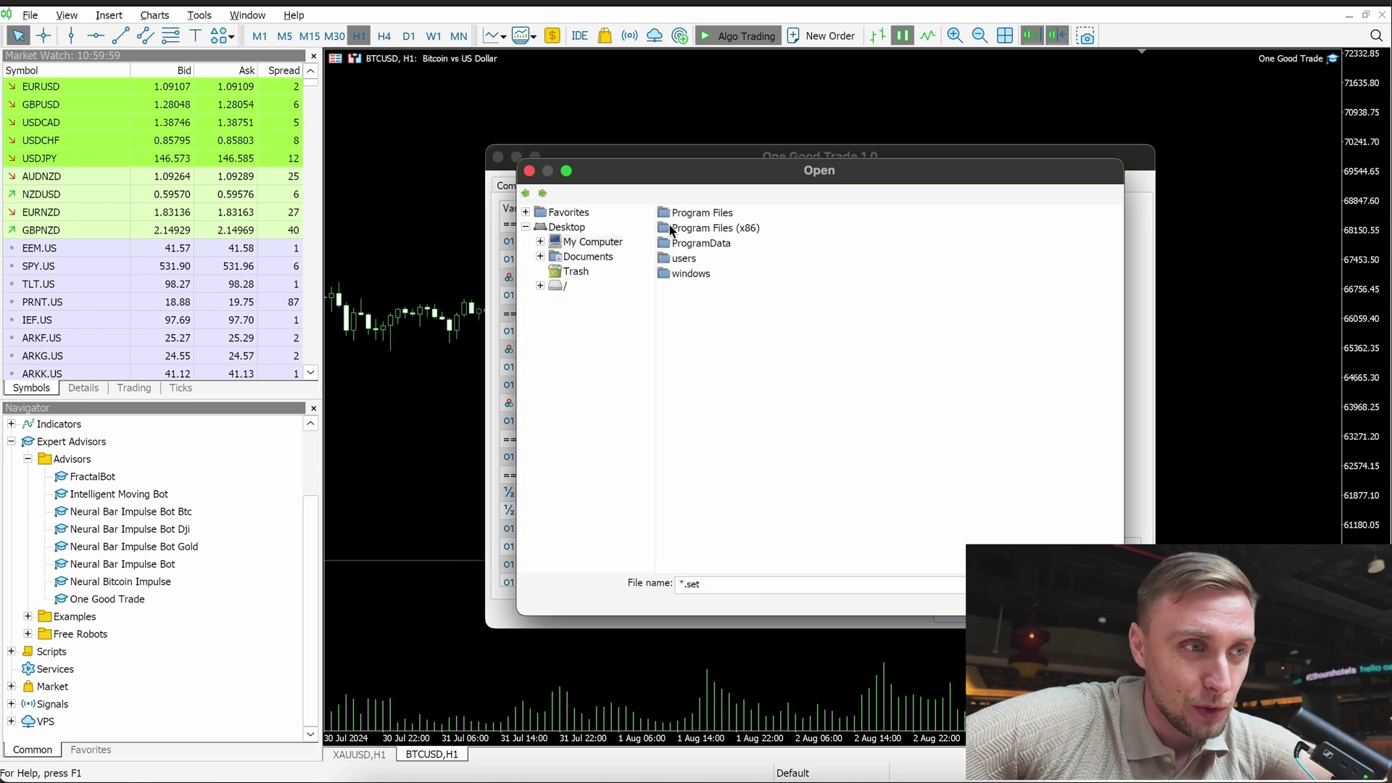
pyautogui.click(718, 212)
pyautogui.doubleClick(717, 212)
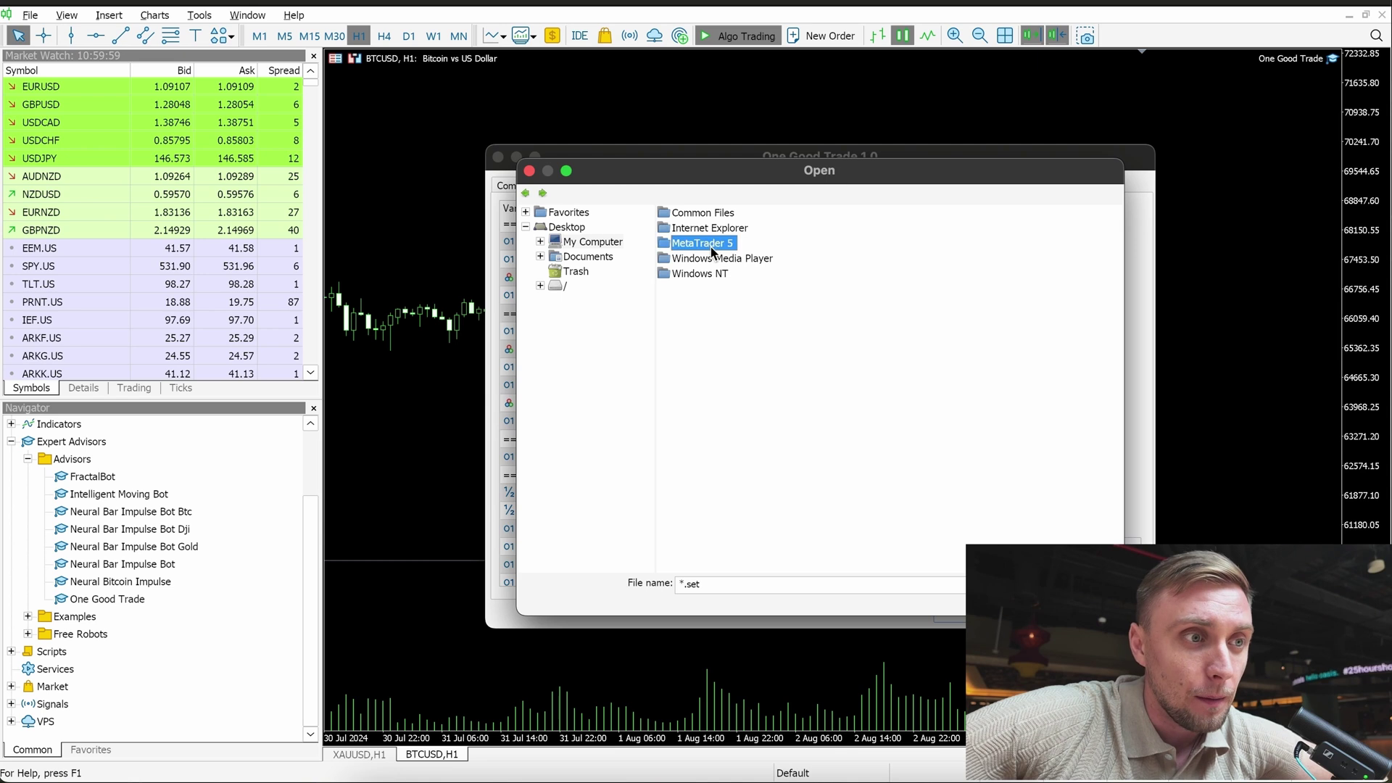
pyautogui.doubleClick(711, 245)
pyautogui.click(694, 260)
pyautogui.doubleClick(694, 260)
pyautogui.click(690, 319)
pyautogui.doubleClick(690, 319)
pyautogui.click(687, 276)
pyautogui.doubleClick(688, 276)
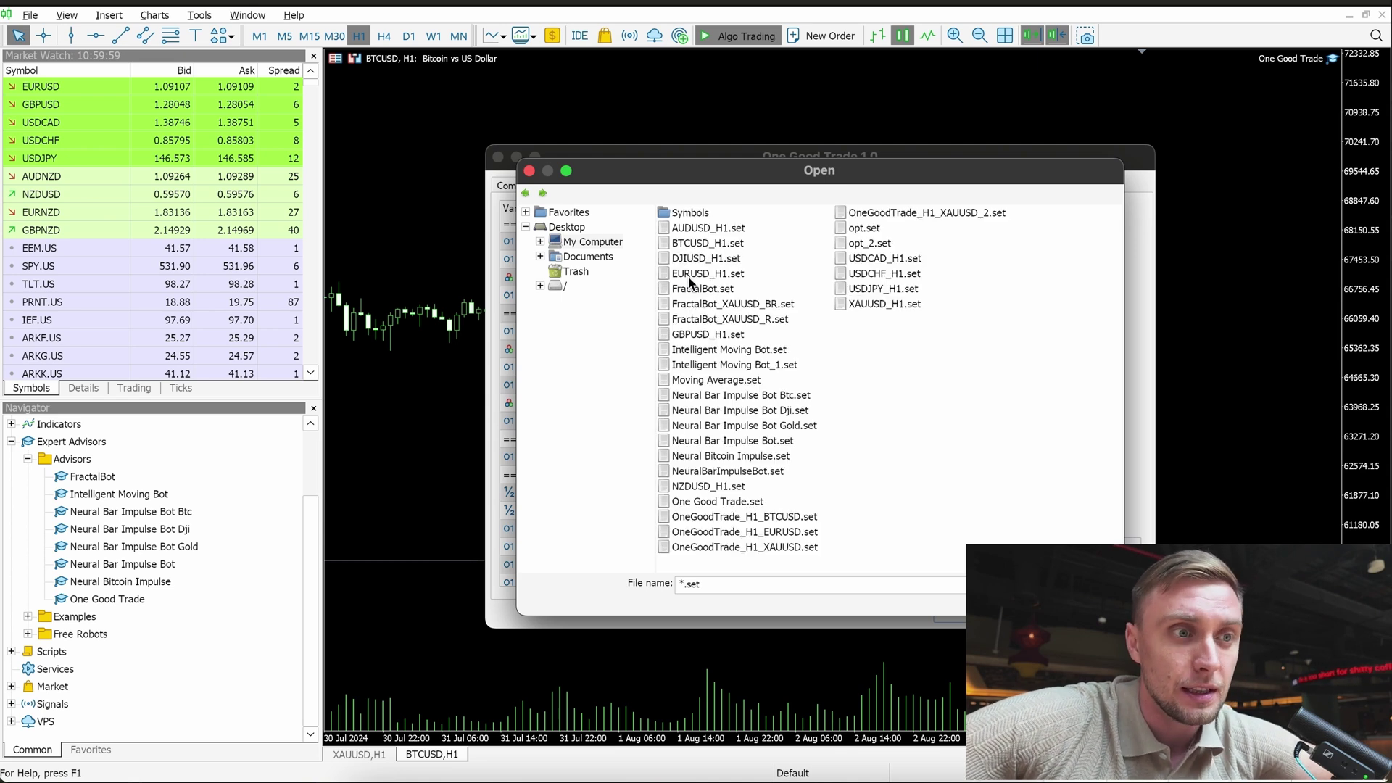
pyautogui.click(809, 517)
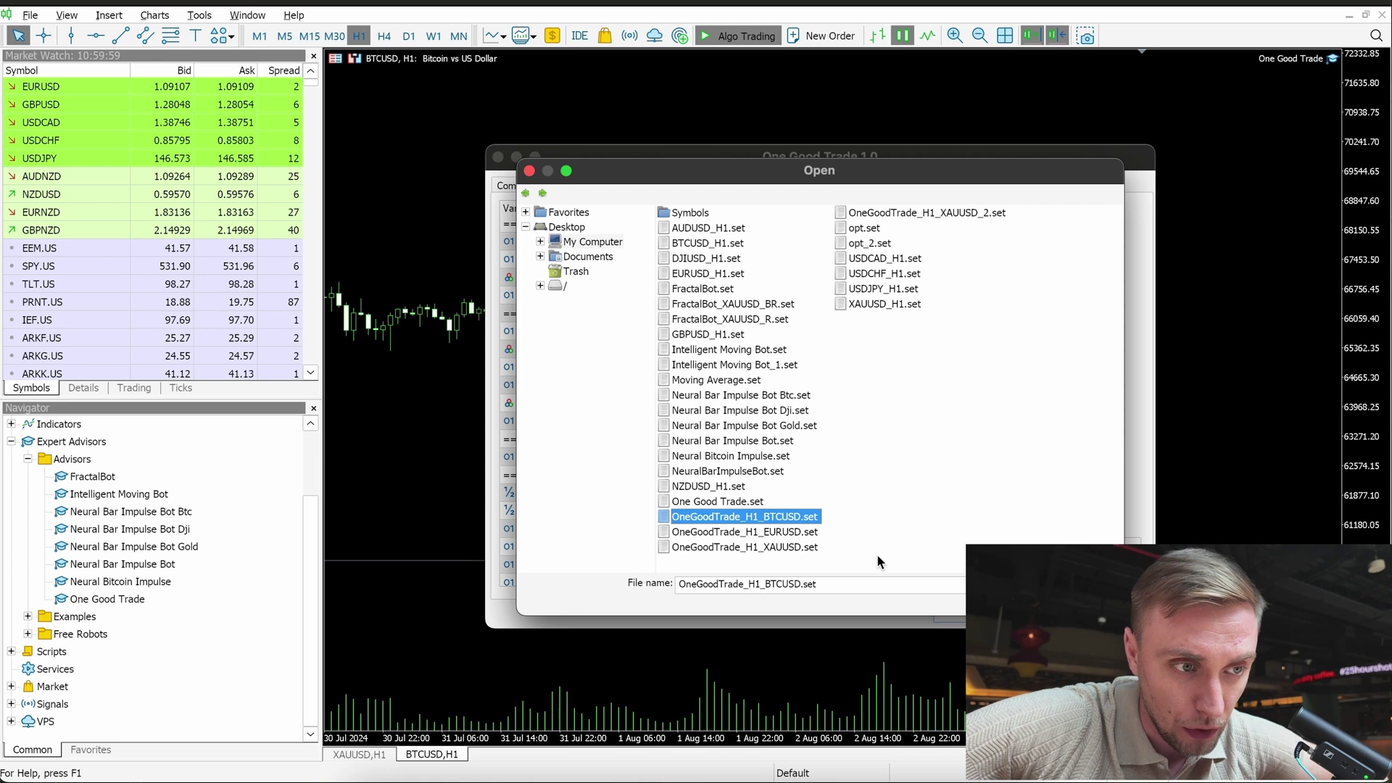
pyautogui.press('Return')
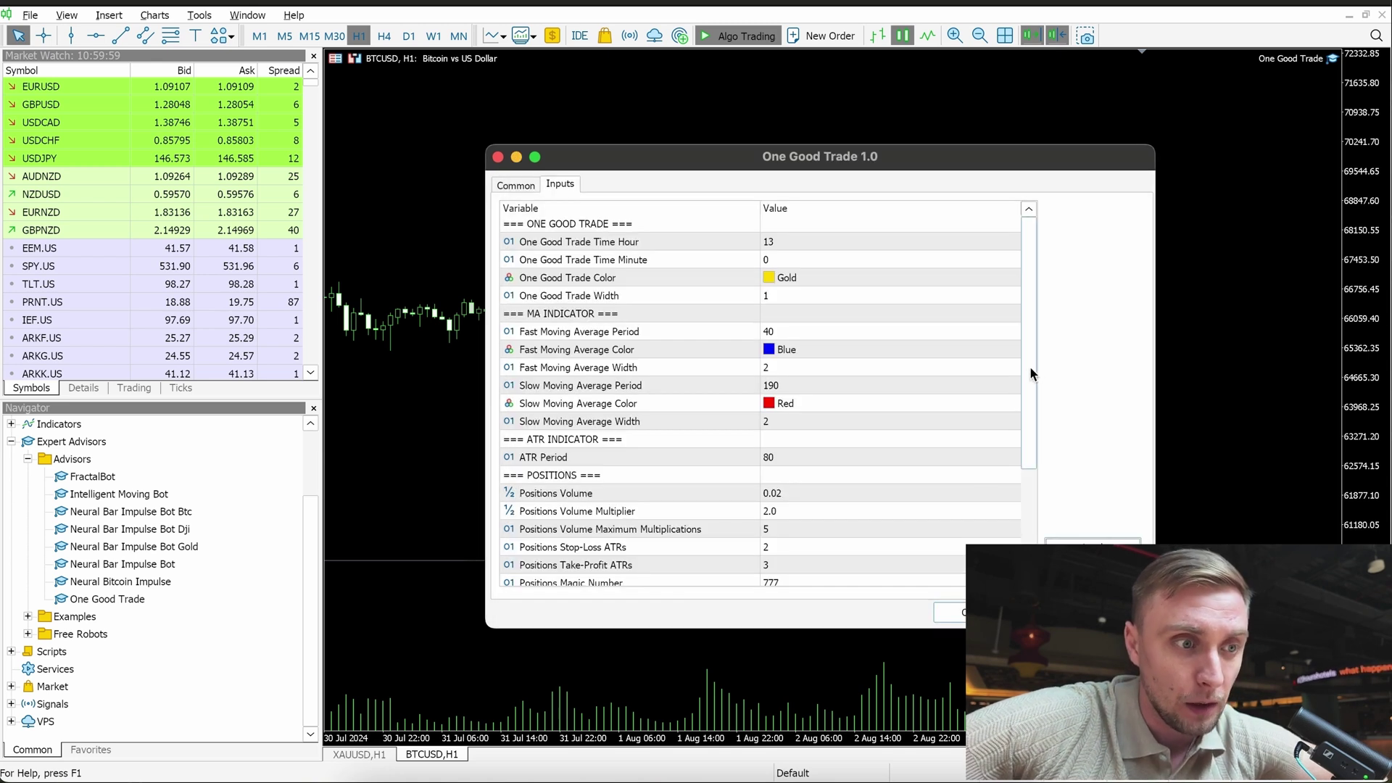
# Step: Set the Positions Magic Number to 888 and apply the advisor's inputs to the BTCUSD chart
pyautogui.moveTo(1030, 367); pyautogui.dragTo(912, 438)
pyautogui.click(770, 456)
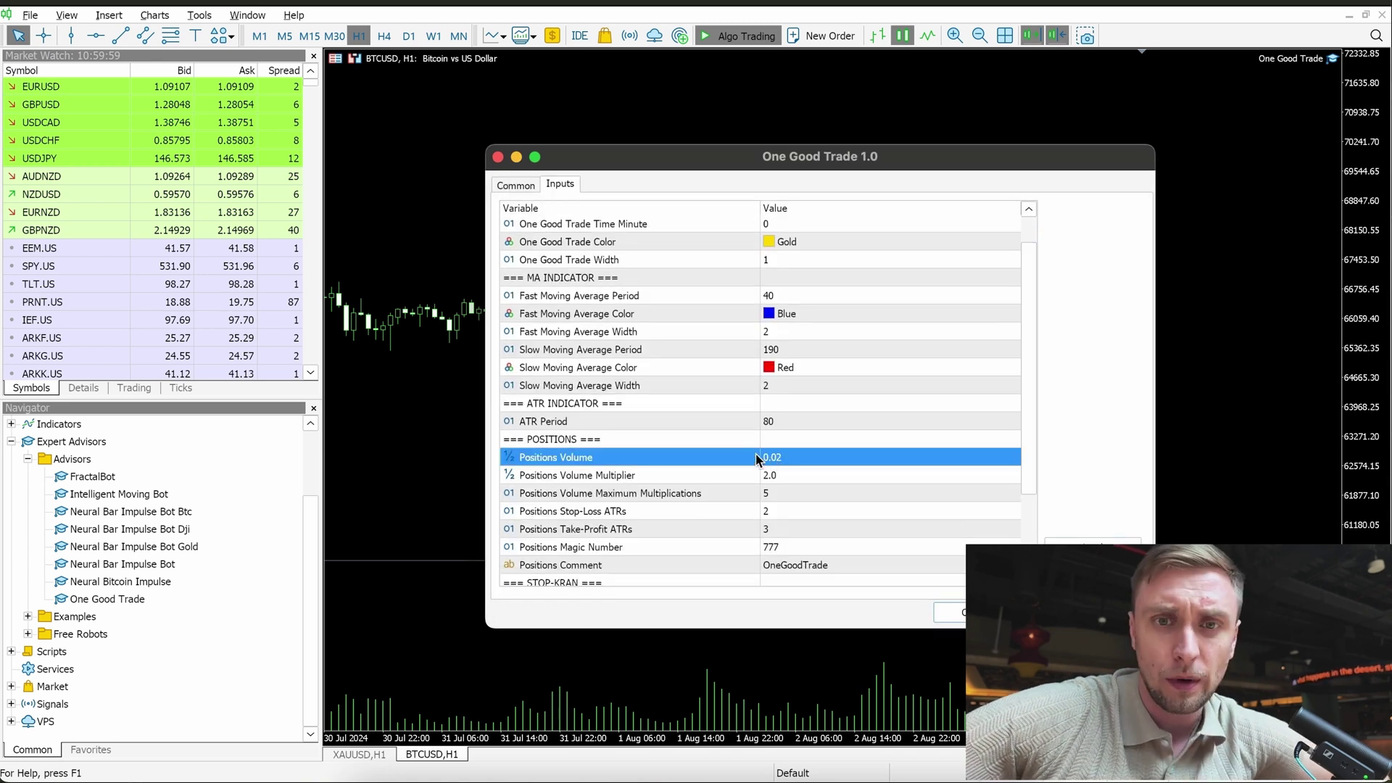
pyautogui.doubleClick(784, 545)
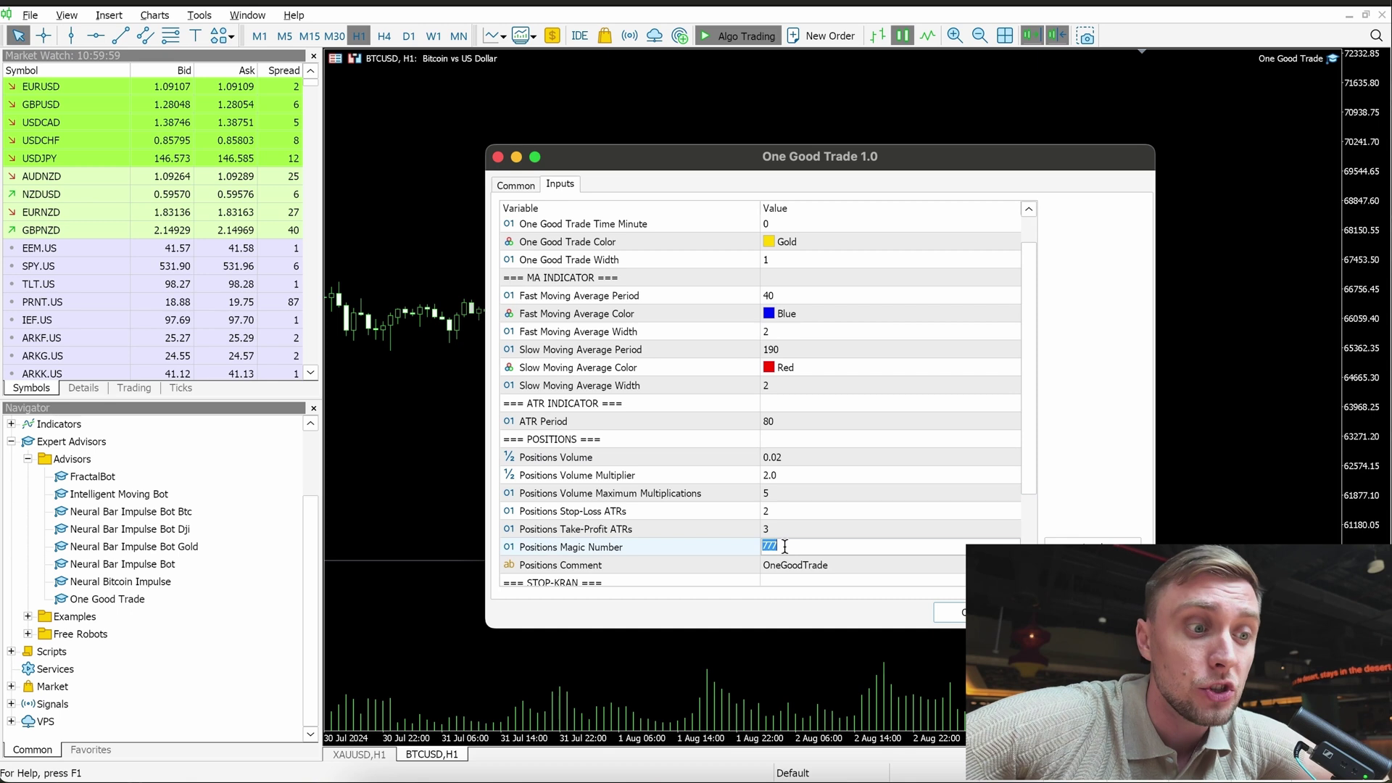
pyautogui.write('888')
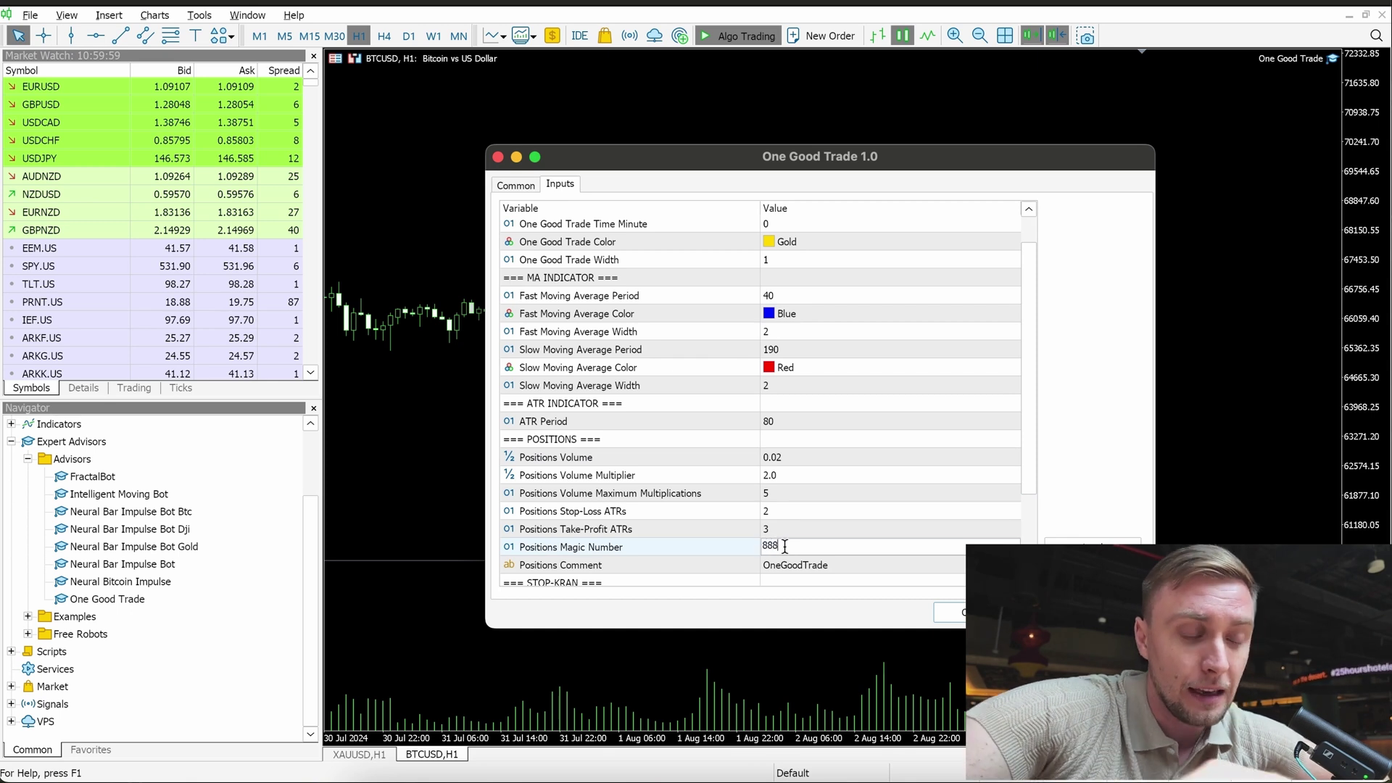
pyautogui.click(825, 517)
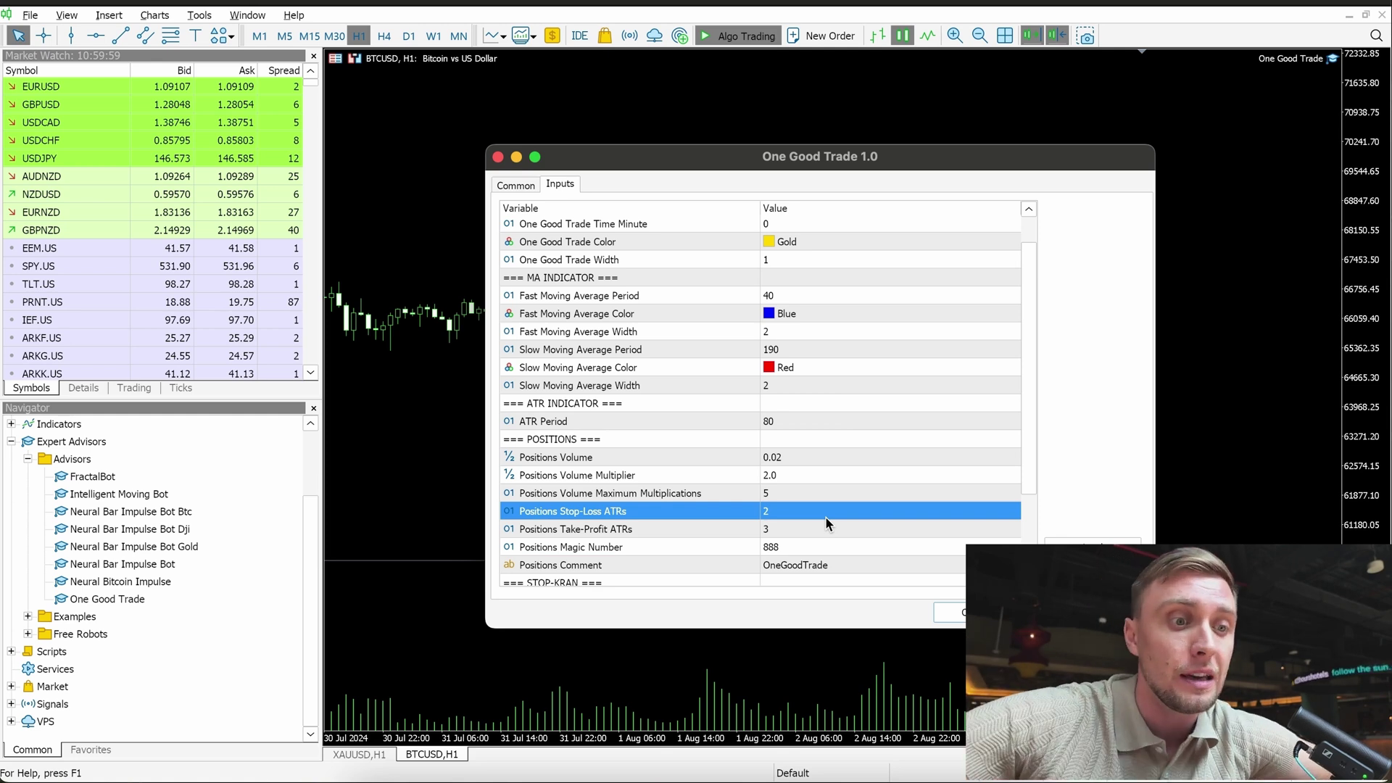
pyautogui.click(962, 615)
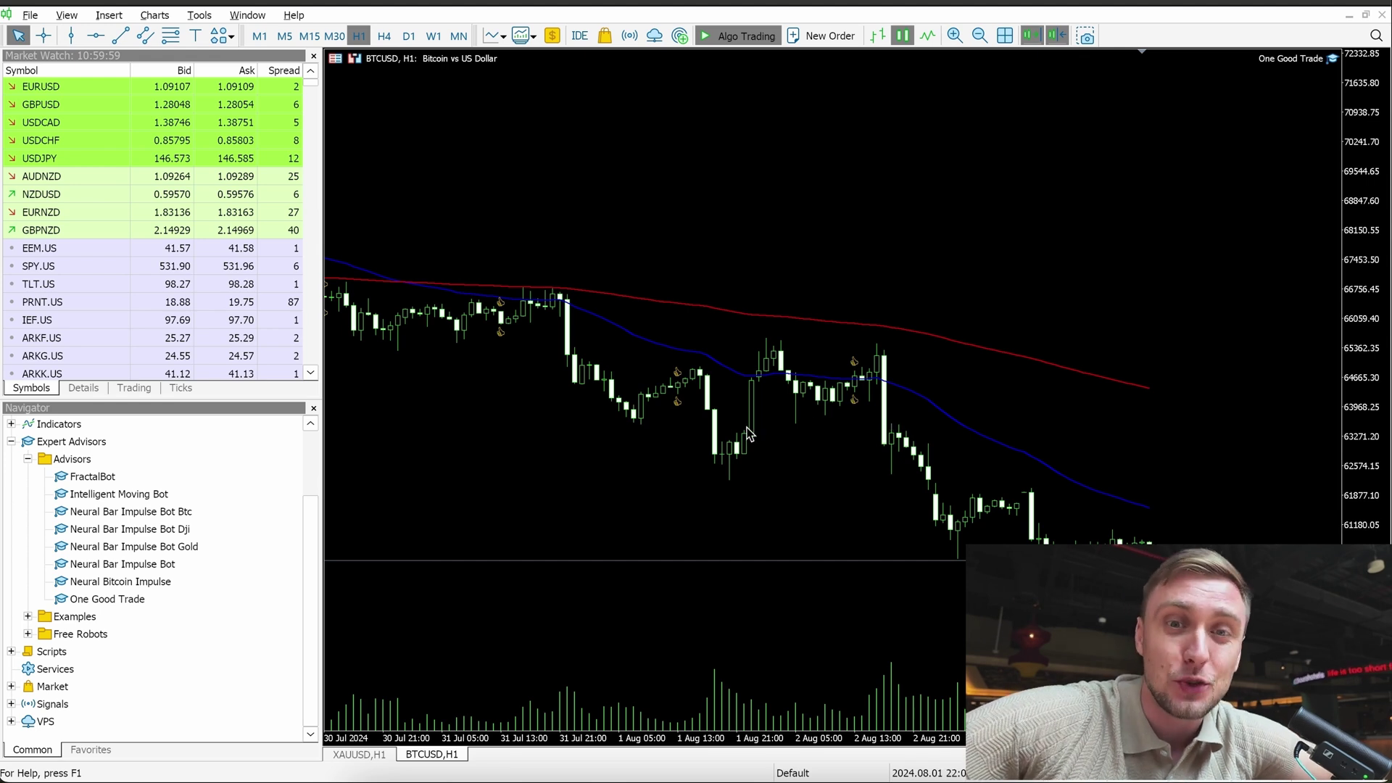
# Step: View the XAUUSD chart and return to BTCUSD to compare the advisor's moving averages on both
pyautogui.doubleClick(415, 757)
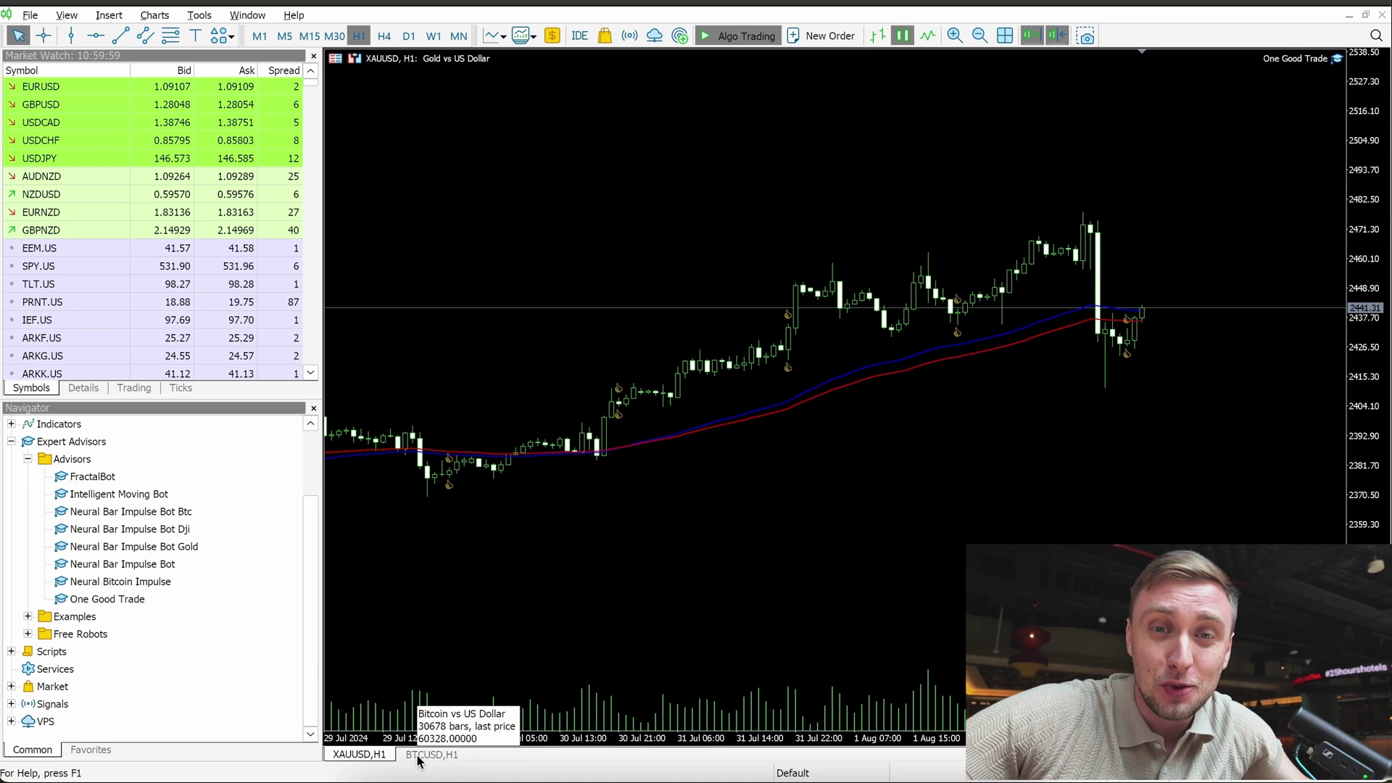
pyautogui.click(428, 754)
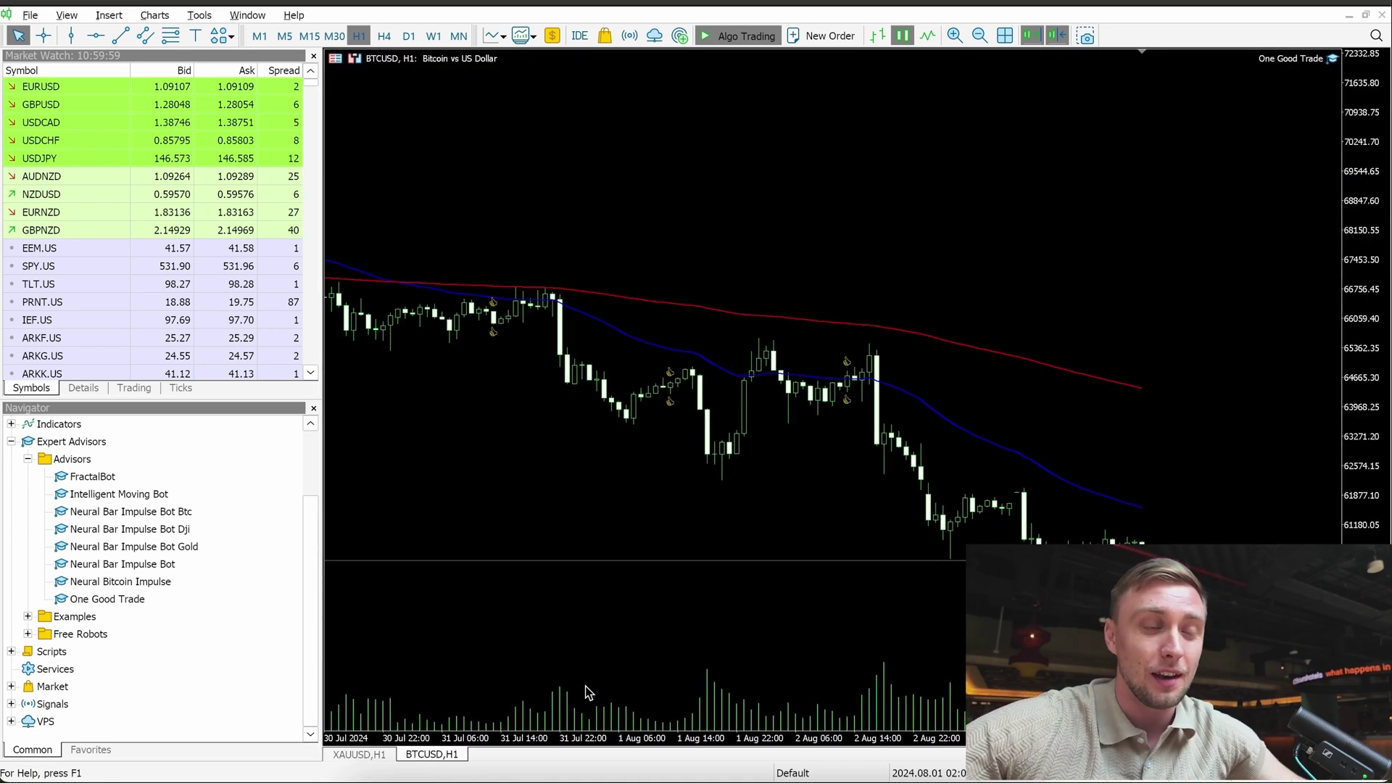